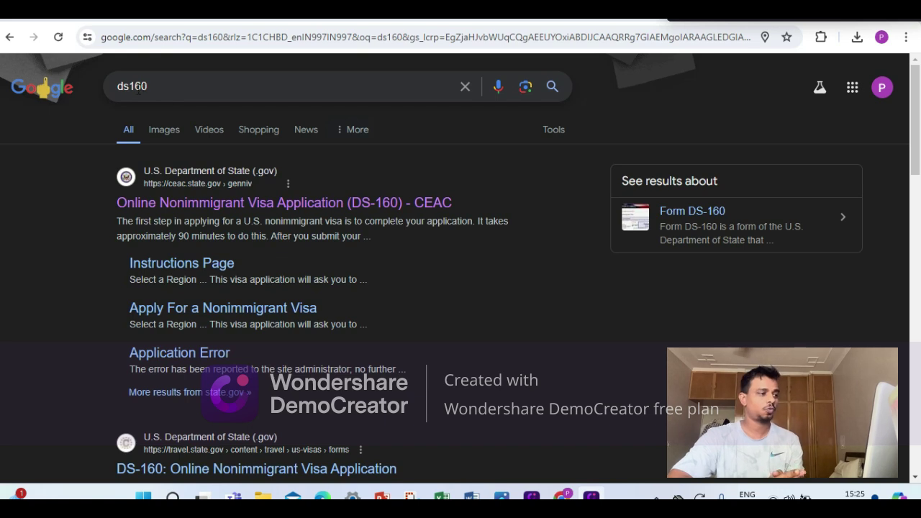
Open the official CEAC DS-160 site from the ds160 search results.
{"action": "left_click", "coordinate": [190, 209]}
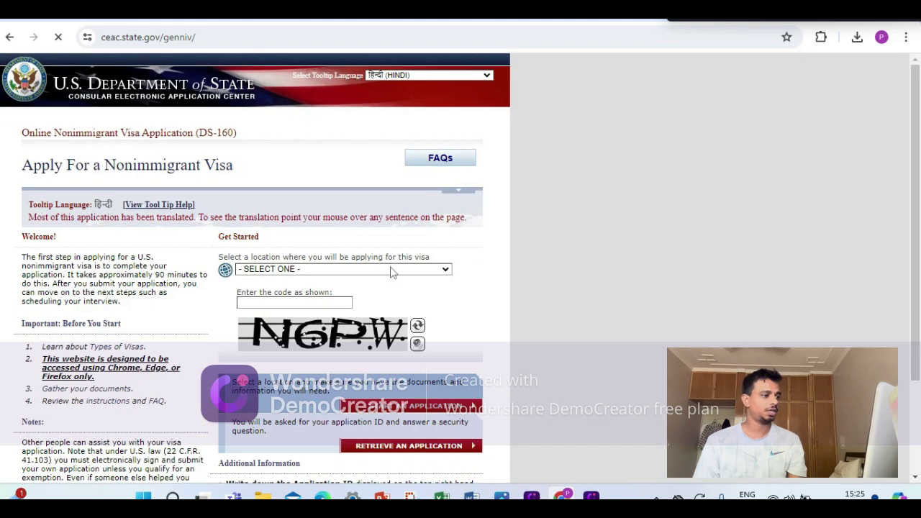
Choose INDIA, NEW DELHI as the application location.
{"action": "left_click", "coordinate": [349, 272]}
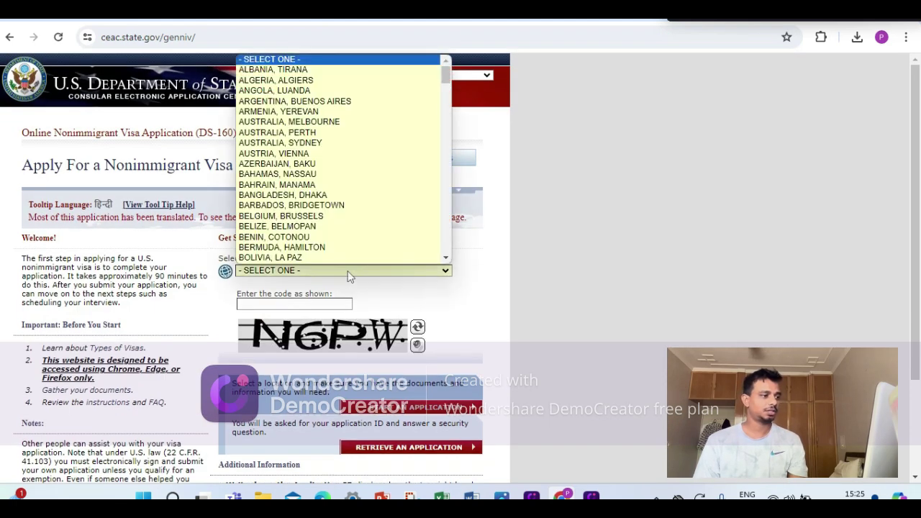
{"action": "scroll", "coordinate": [344, 246], "scroll_direction": "down", "scroll_amount": 5}
{"action": "scroll", "coordinate": [344, 246], "scroll_direction": "down", "scroll_amount": 20}
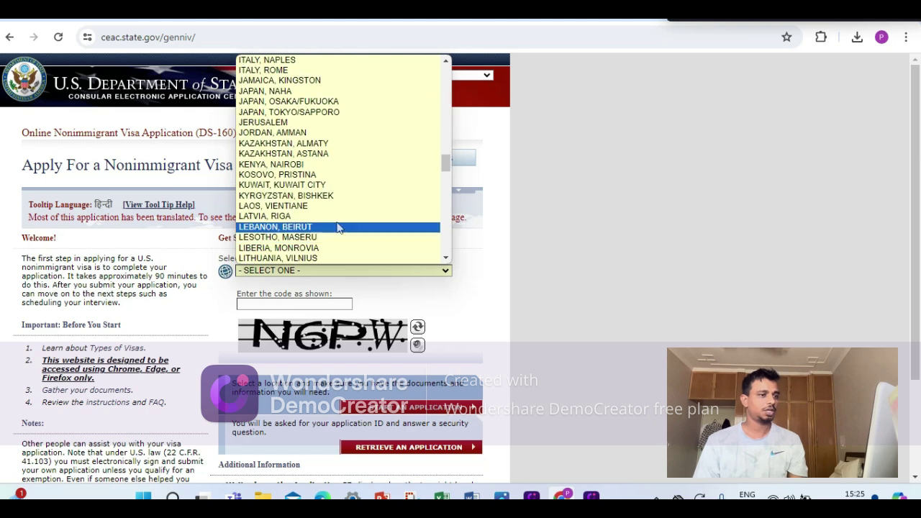
{"action": "scroll", "coordinate": [338, 227], "scroll_direction": "up", "scroll_amount": 8}
{"action": "scroll", "coordinate": [338, 228], "scroll_direction": "up", "scroll_amount": 5}
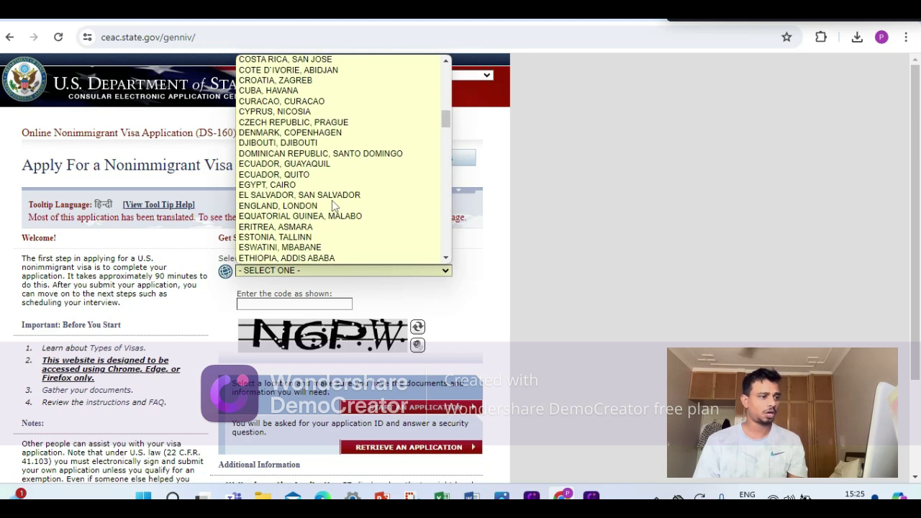
{"action": "scroll", "coordinate": [332, 200], "scroll_direction": "down", "scroll_amount": 5}
{"action": "left_click", "coordinate": [310, 237]}
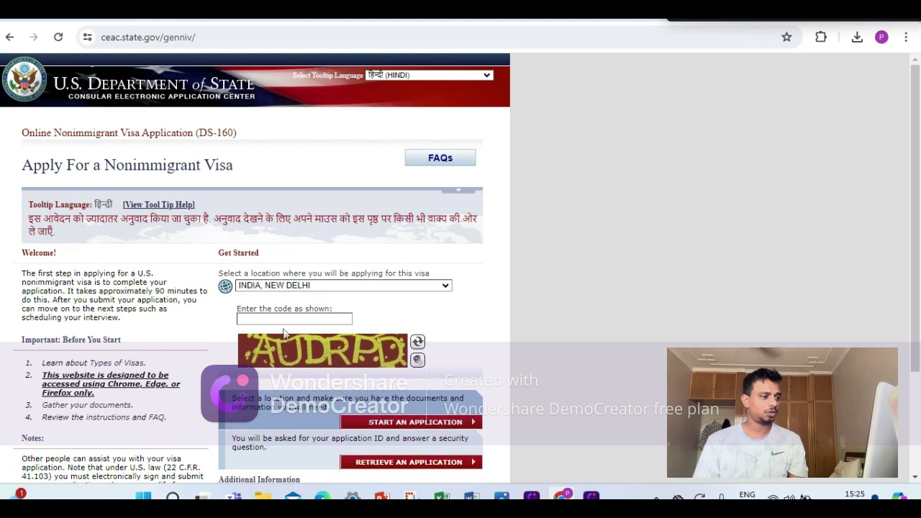
{"action": "scroll", "coordinate": [319, 281], "scroll_direction": "down", "scroll_amount": 1}
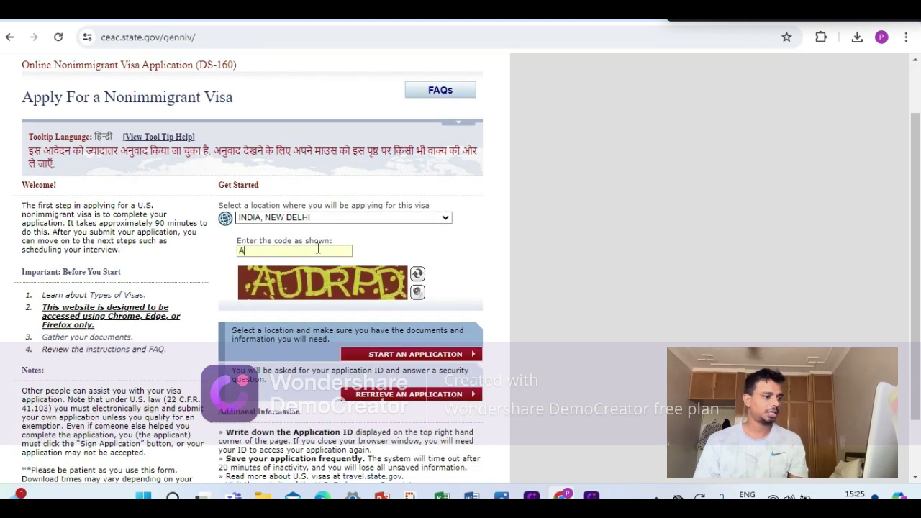
Enter the verification captcha code and start a new application.
{"action": "left_click", "coordinate": [318, 248]}
{"action": "type", "text": "AUDRPD"}
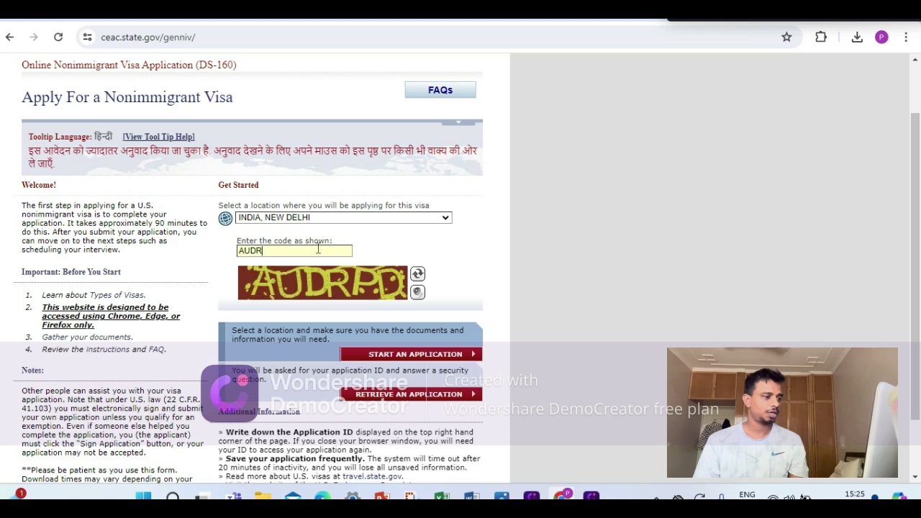
{"action": "left_click", "coordinate": [414, 356]}
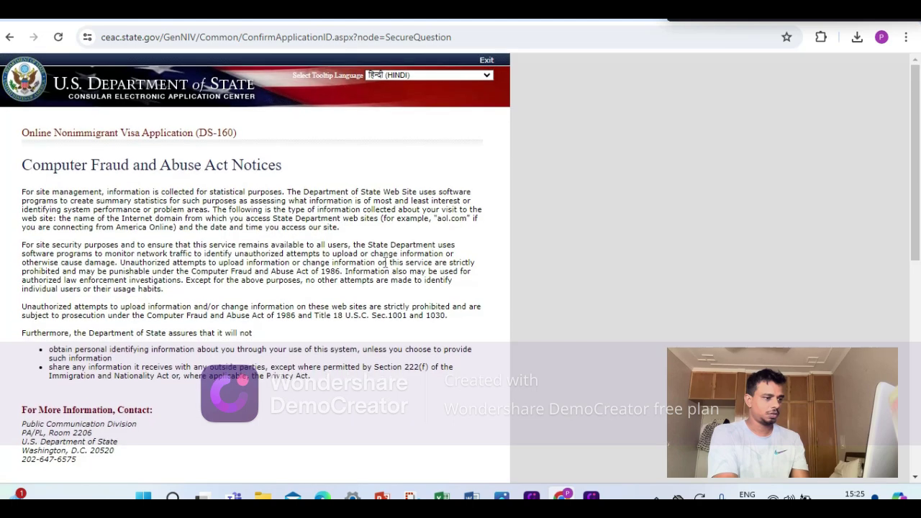
Agree to the Computer Fraud and Abuse Act notice.
{"action": "scroll", "coordinate": [238, 323], "scroll_direction": "down", "scroll_amount": 3}
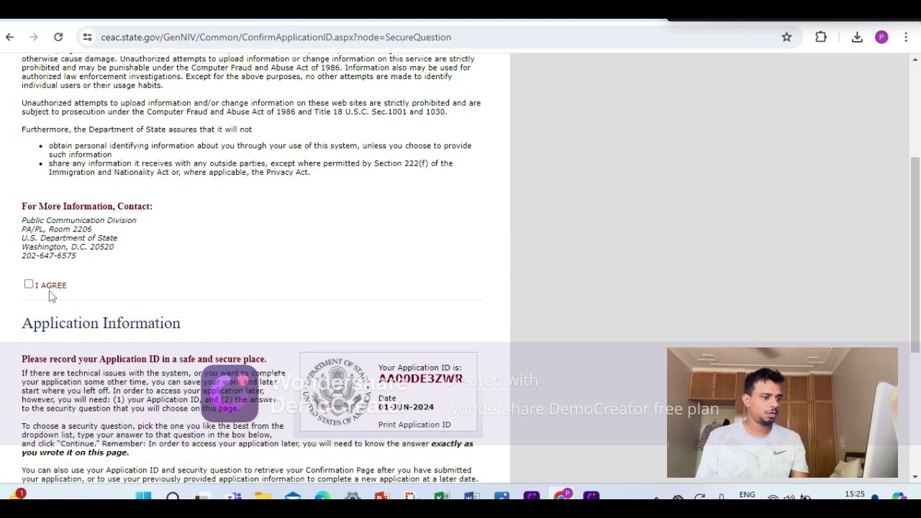
{"action": "left_click", "coordinate": [28, 285]}
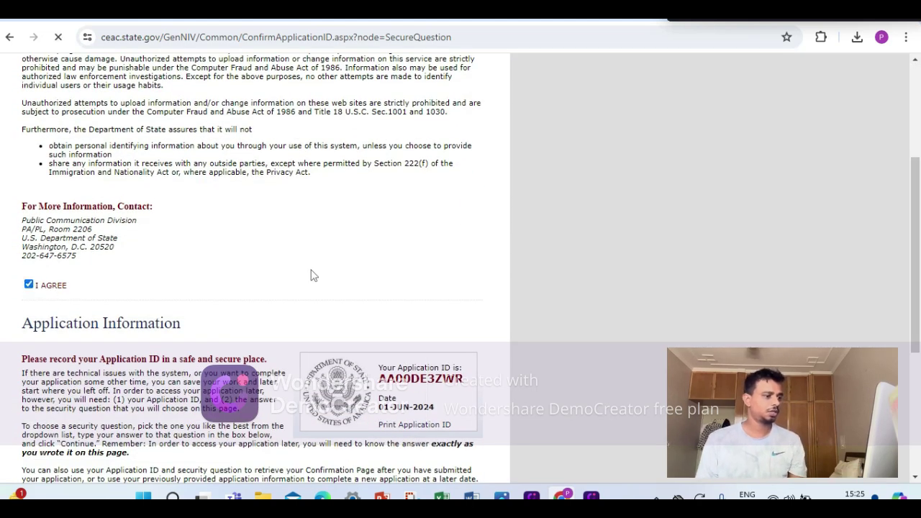
{"action": "scroll", "coordinate": [390, 404], "scroll_direction": "down", "scroll_amount": 3}
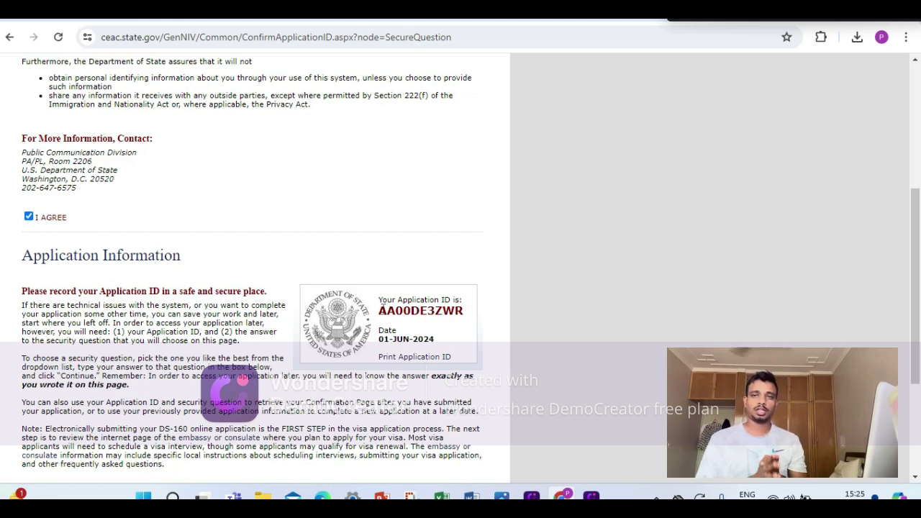
{"action": "scroll", "coordinate": [394, 297], "scroll_direction": "down", "scroll_amount": 3}
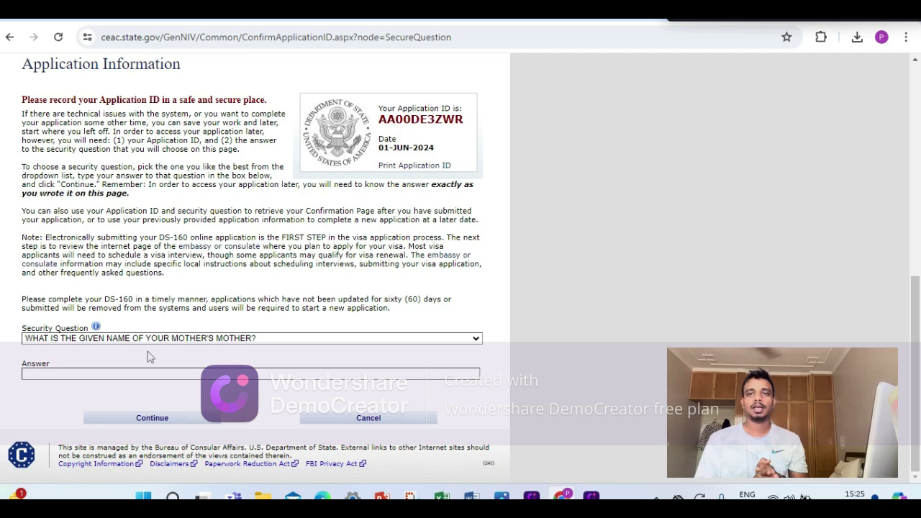
Keep the mother's mother security question, enter its answer, and continue.
{"action": "left_click", "coordinate": [117, 339]}
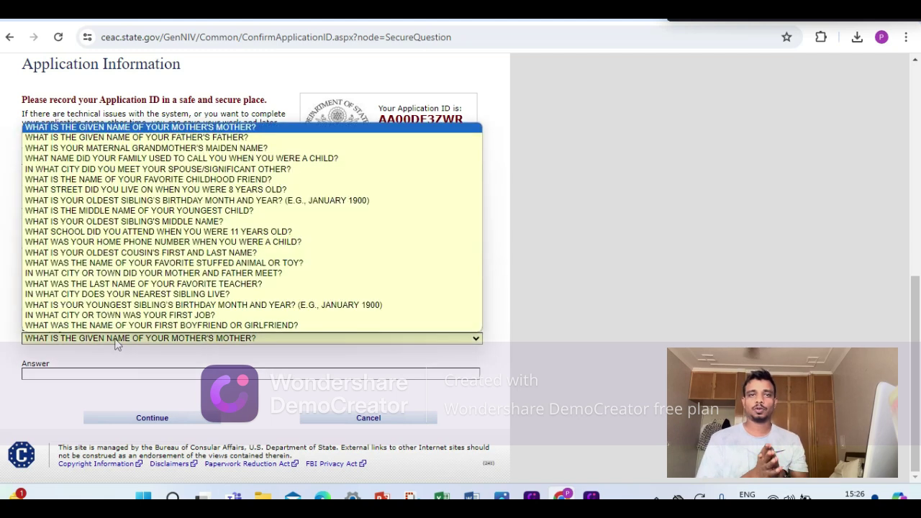
{"action": "left_click", "coordinate": [86, 127]}
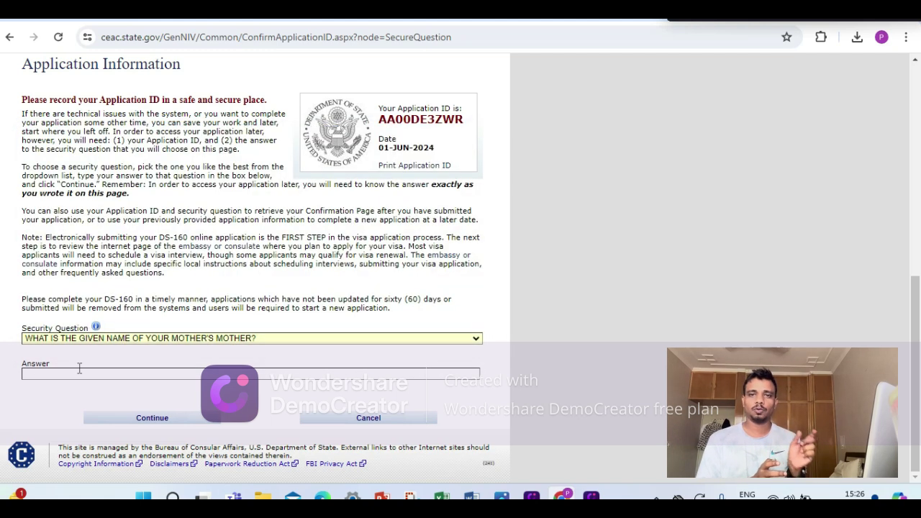
{"action": "left_click", "coordinate": [80, 370]}
{"action": "type", "text": "TEST"}
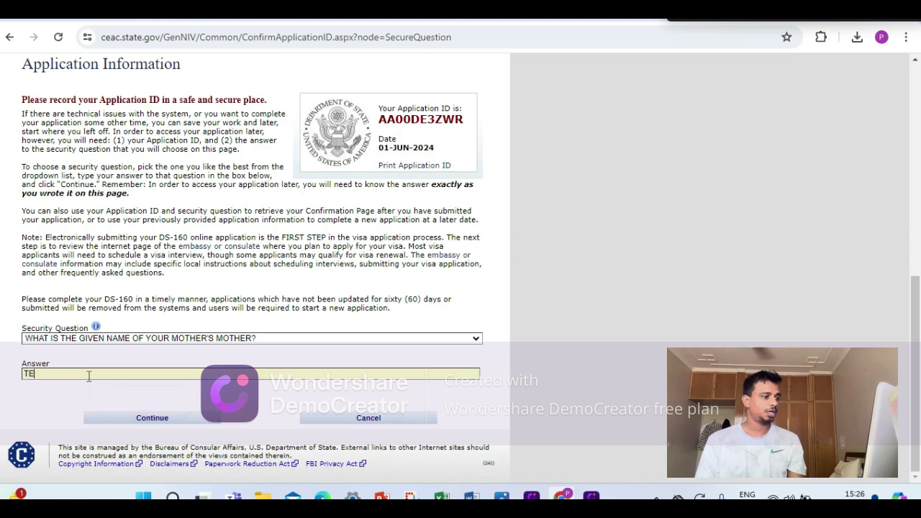
{"action": "left_click", "coordinate": [122, 426]}
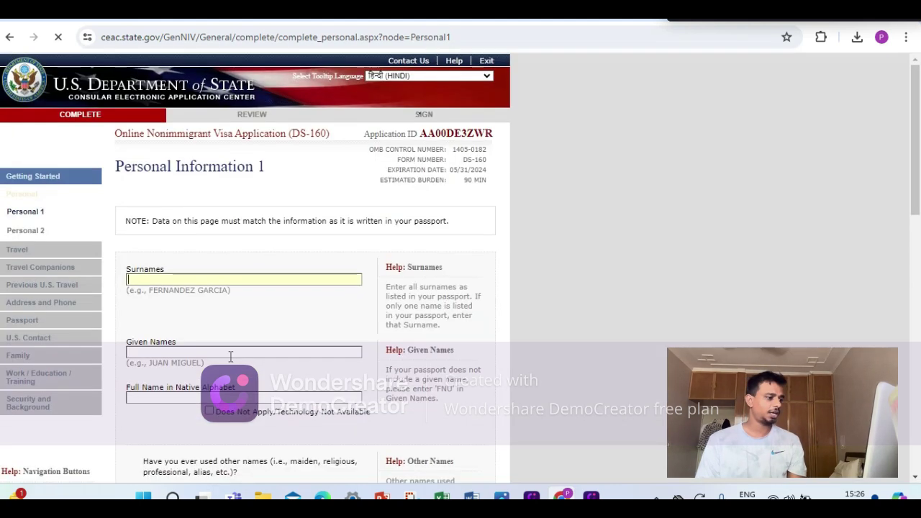
Enter TEST as both the surname and the given names.
{"action": "scroll", "coordinate": [86, 243], "scroll_direction": "down", "scroll_amount": 1}
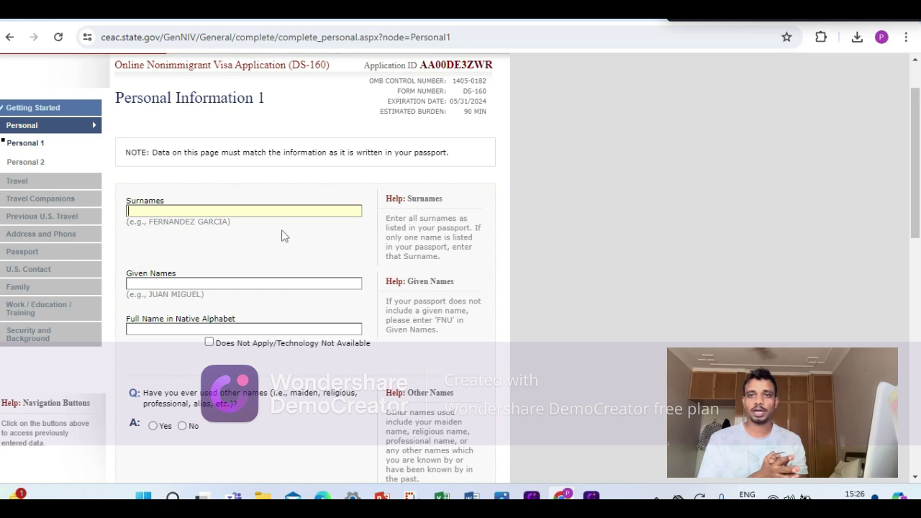
{"action": "left_click", "coordinate": [202, 209]}
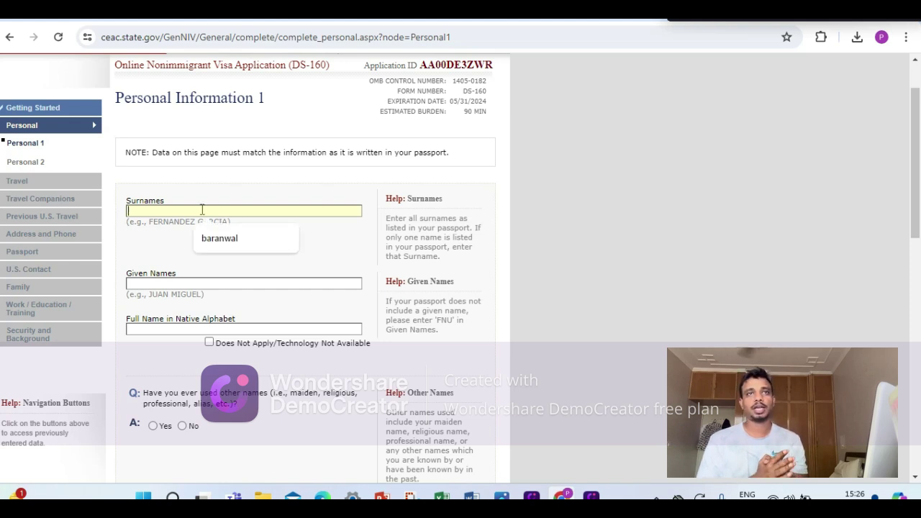
{"action": "type", "text": "TEST"}
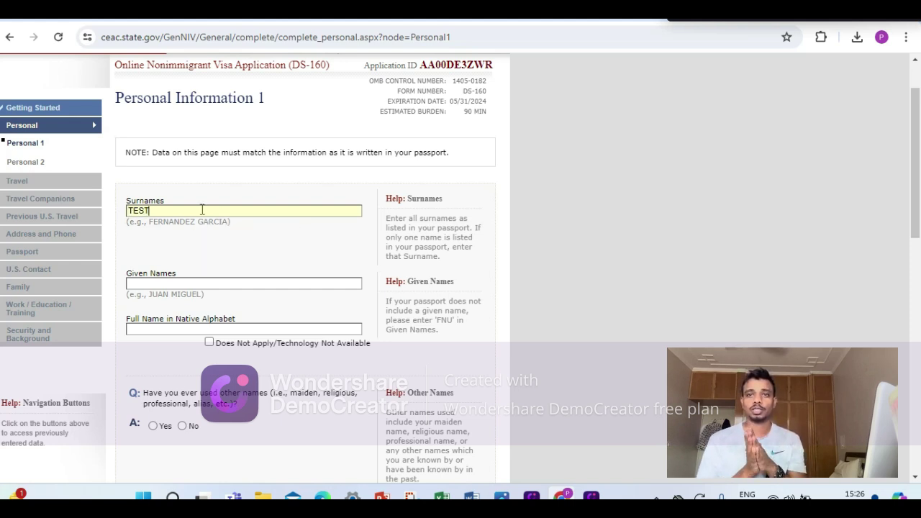
{"action": "left_click", "coordinate": [201, 283]}
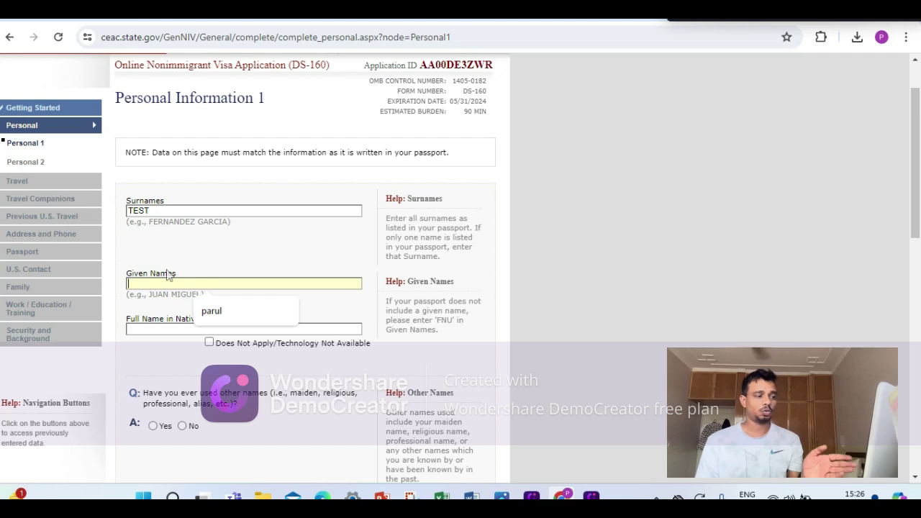
{"action": "type", "text": "TEST"}
{"action": "scroll", "coordinate": [167, 275], "scroll_direction": "down", "scroll_amount": 2}
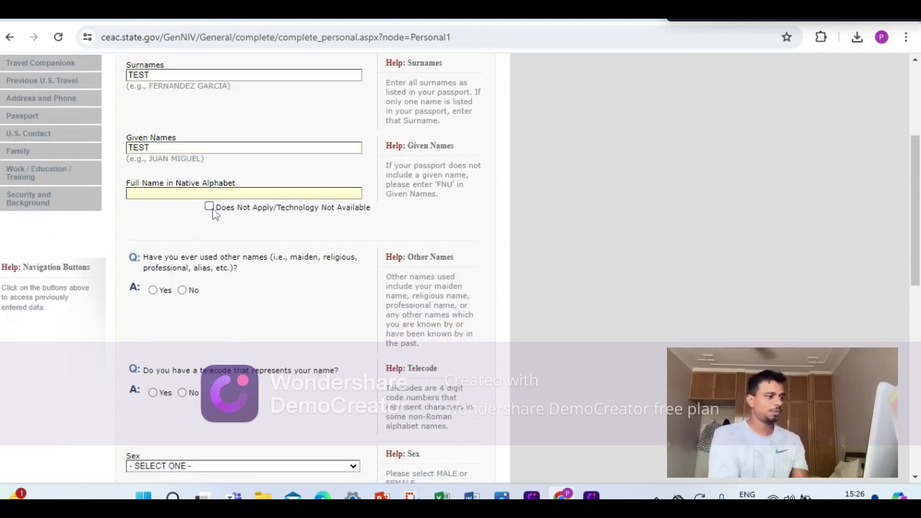
Mark native-alphabet name not applicable and answer No to other names and telecode.
{"action": "left_click", "coordinate": [209, 207]}
{"action": "scroll", "coordinate": [226, 232], "scroll_direction": "down", "scroll_amount": 1}
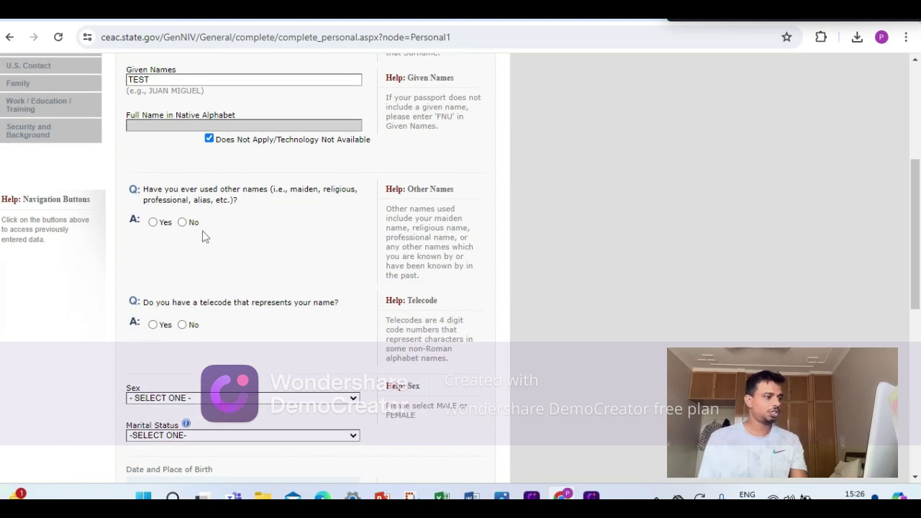
{"action": "left_click", "coordinate": [182, 222]}
{"action": "scroll", "coordinate": [222, 271], "scroll_direction": "down", "scroll_amount": 2}
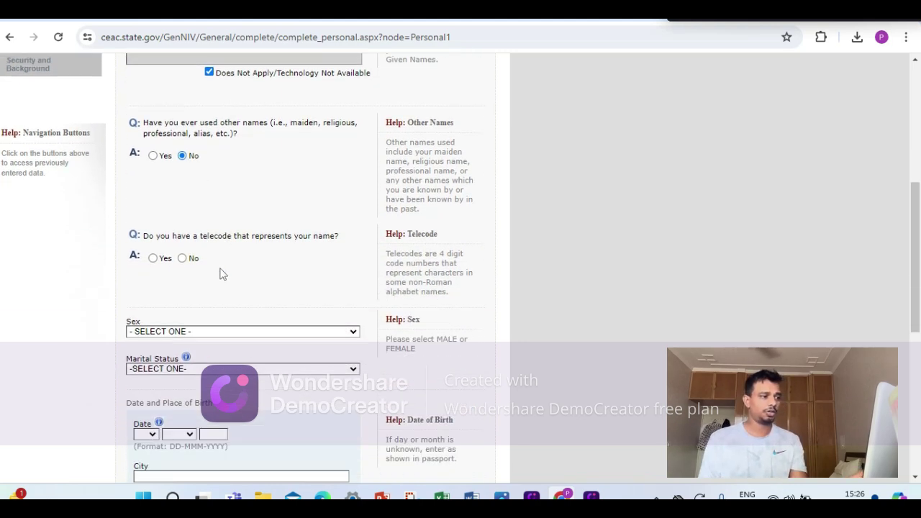
{"action": "scroll", "coordinate": [216, 273], "scroll_direction": "down", "scroll_amount": 4}
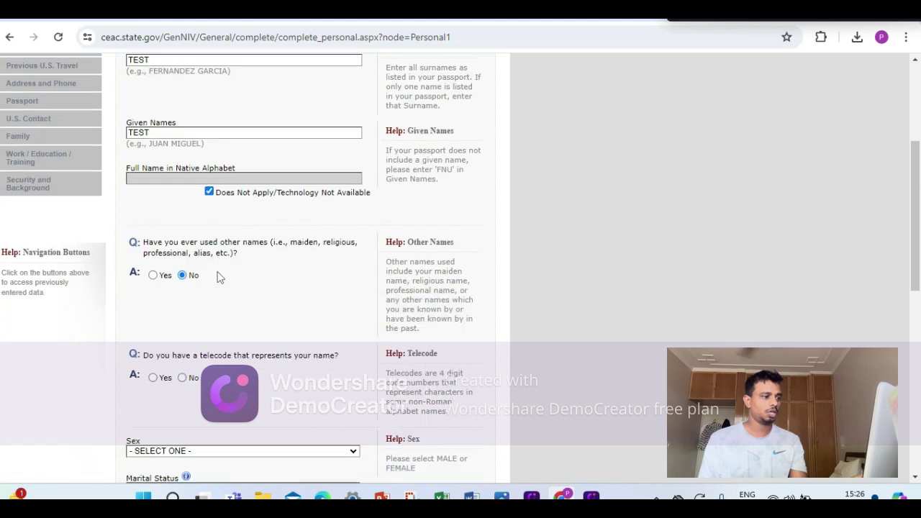
{"action": "left_click", "coordinate": [182, 310]}
{"action": "scroll", "coordinate": [236, 287], "scroll_direction": "down", "scroll_amount": 3}
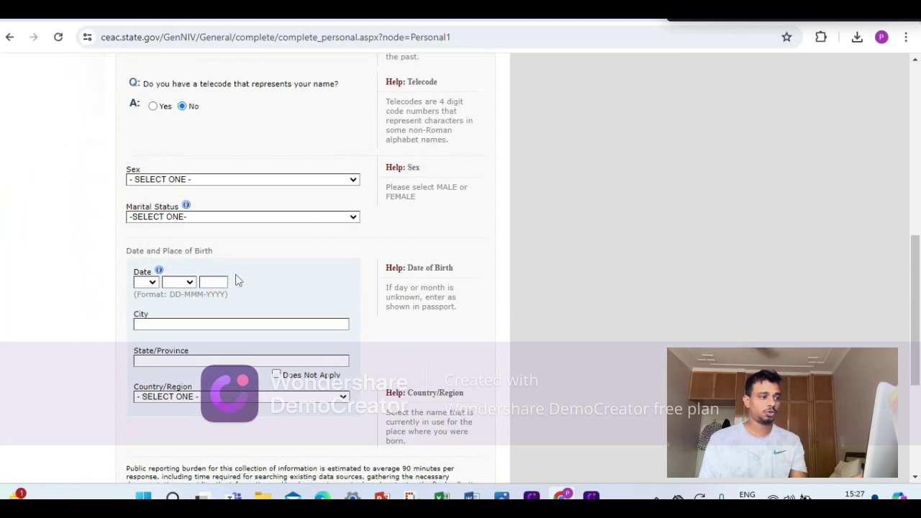
{"action": "scroll", "coordinate": [205, 207], "scroll_direction": "down", "scroll_amount": 4}
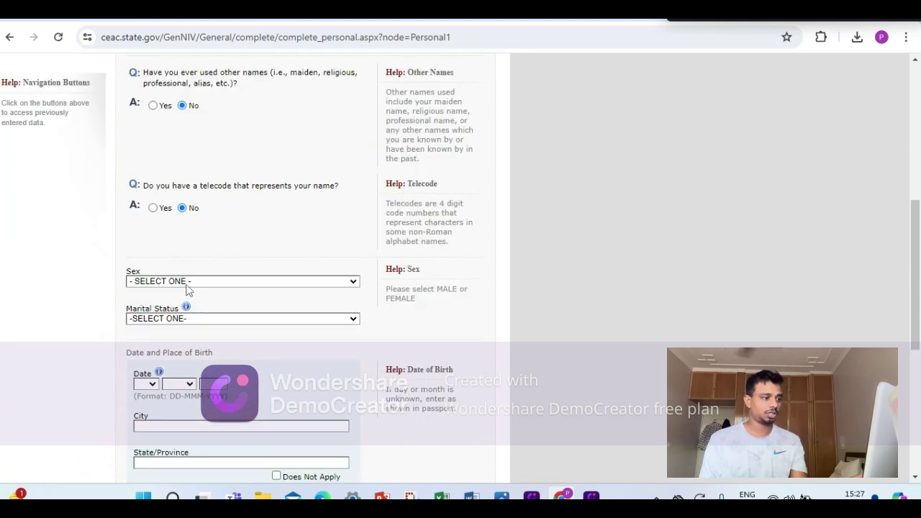
Set Sex to MALE and Marital Status to SINGLE.
{"action": "left_click", "coordinate": [186, 283]}
{"action": "left_click", "coordinate": [187, 303]}
{"action": "scroll", "coordinate": [198, 301], "scroll_direction": "down", "scroll_amount": 2}
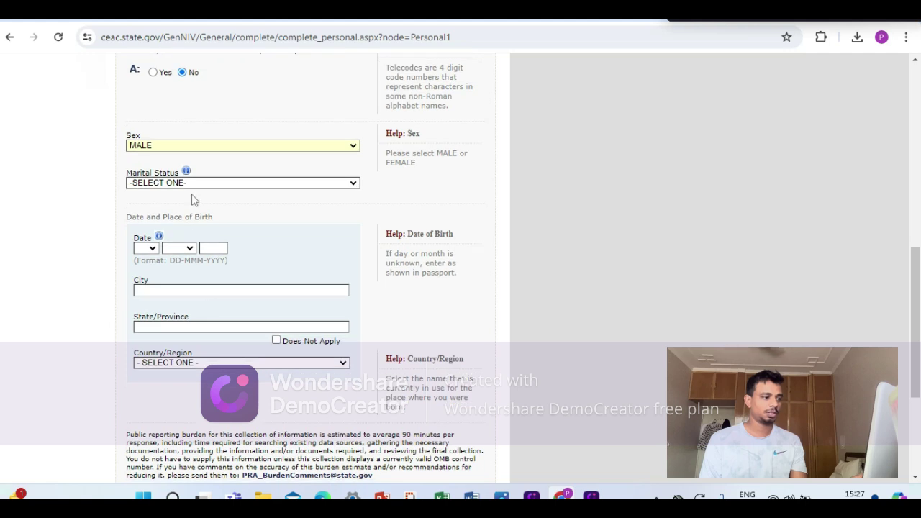
{"action": "left_click", "coordinate": [194, 182]}
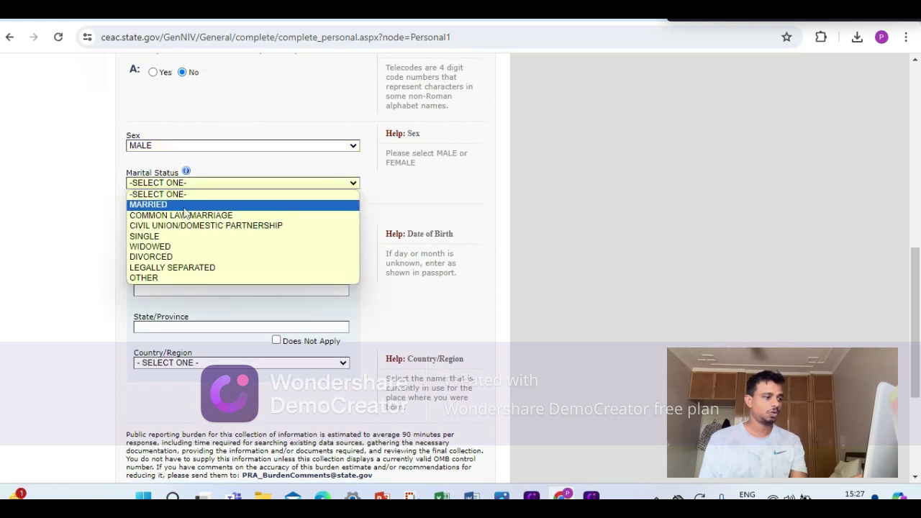
{"action": "left_click", "coordinate": [186, 206]}
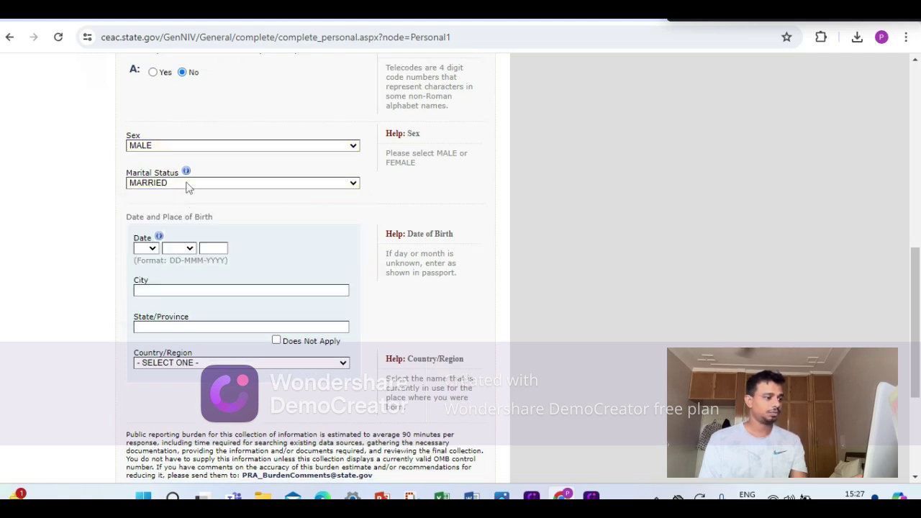
{"action": "left_click", "coordinate": [189, 184]}
{"action": "left_click", "coordinate": [181, 241]}
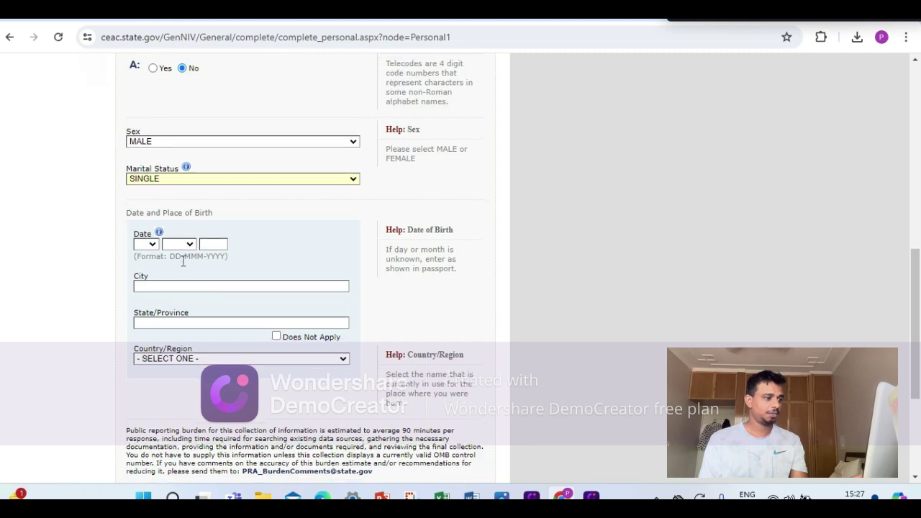
{"action": "scroll", "coordinate": [185, 257], "scroll_direction": "down", "scroll_amount": 2}
{"action": "scroll", "coordinate": [164, 154], "scroll_direction": "up", "scroll_amount": 2}
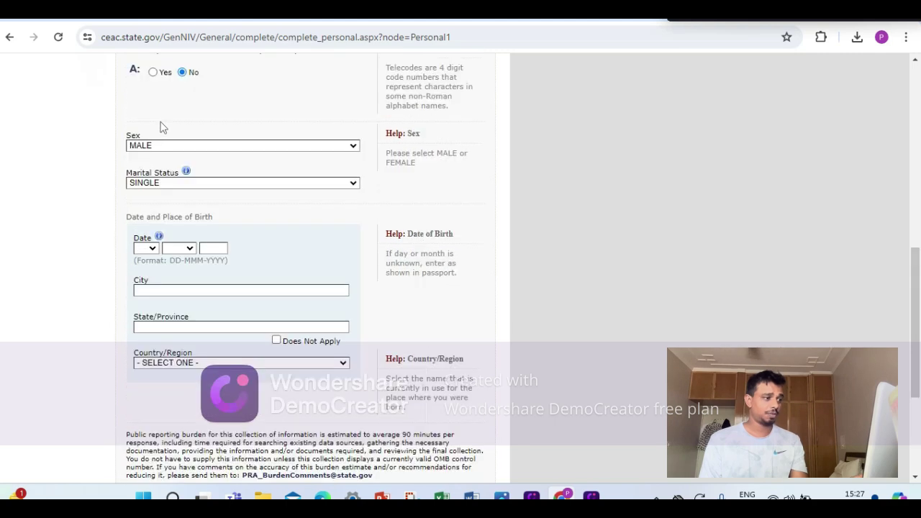
Set the birth date to 01 JAN 1990.
{"action": "left_click", "coordinate": [148, 248]}
{"action": "left_click", "coordinate": [143, 271]}
{"action": "left_click", "coordinate": [178, 248]}
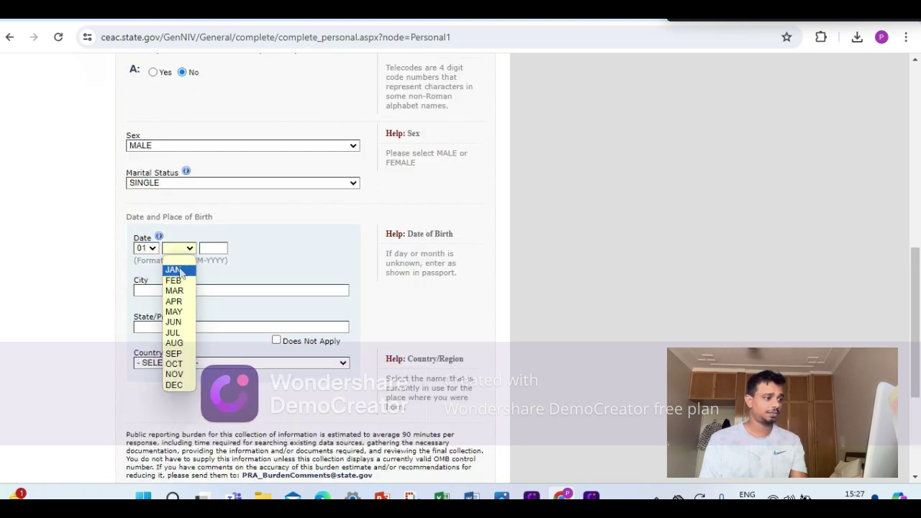
{"action": "left_click", "coordinate": [179, 268]}
{"action": "left_click", "coordinate": [215, 248]}
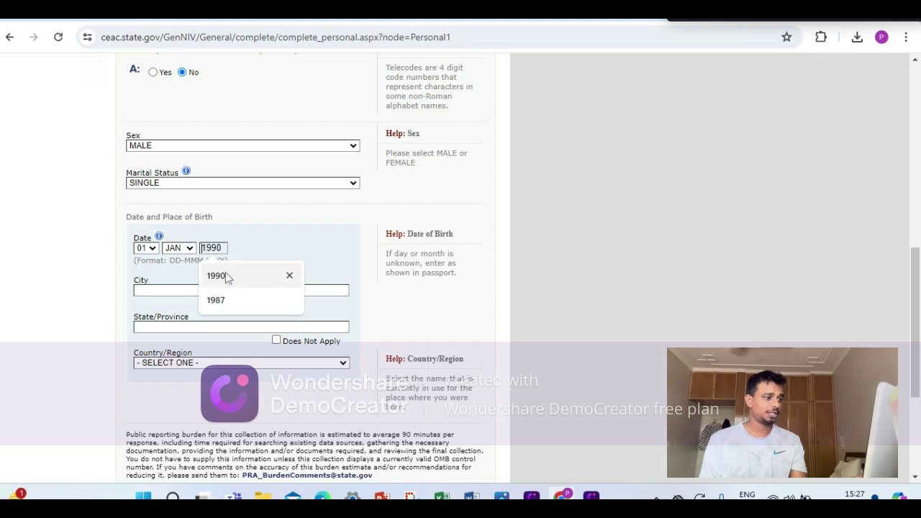
{"action": "left_click", "coordinate": [216, 276]}
{"action": "scroll", "coordinate": [209, 266], "scroll_direction": "down", "scroll_amount": 1}
Enter birthplace city DELHI, state DELHI, country INDIA.
{"action": "left_click", "coordinate": [189, 224]}
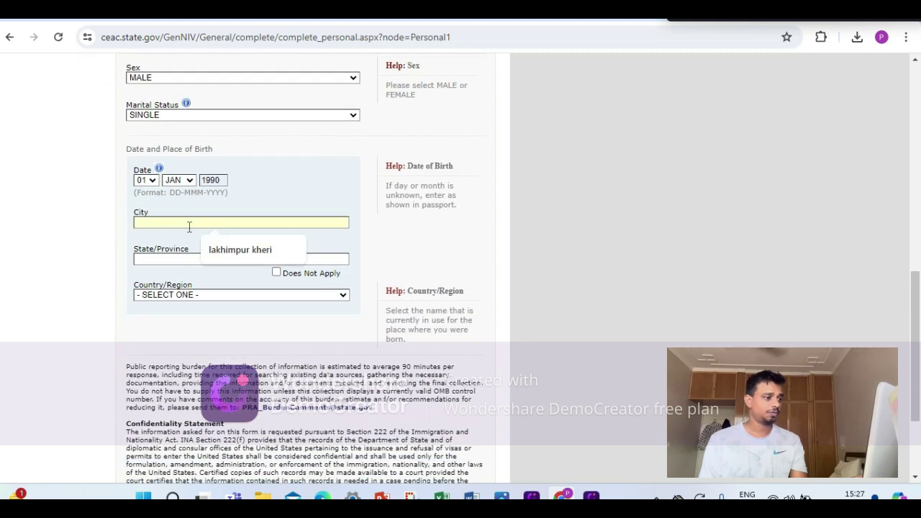
{"action": "type", "text": "DELHI"}
{"action": "left_click", "coordinate": [194, 255]}
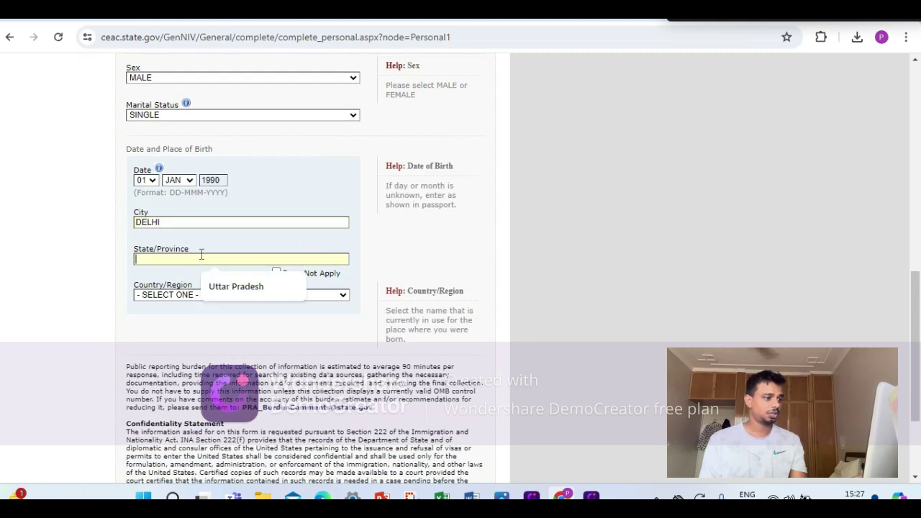
{"action": "type", "text": "DELHI"}
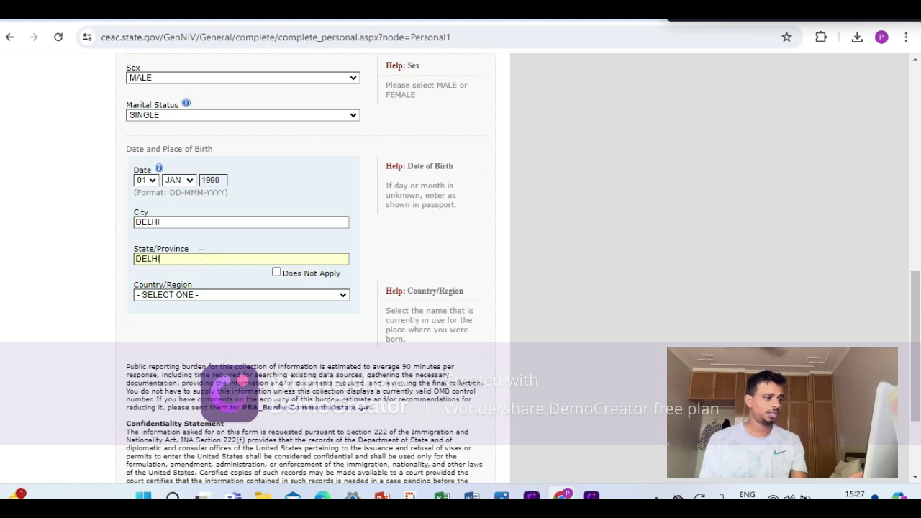
{"action": "left_click", "coordinate": [229, 296]}
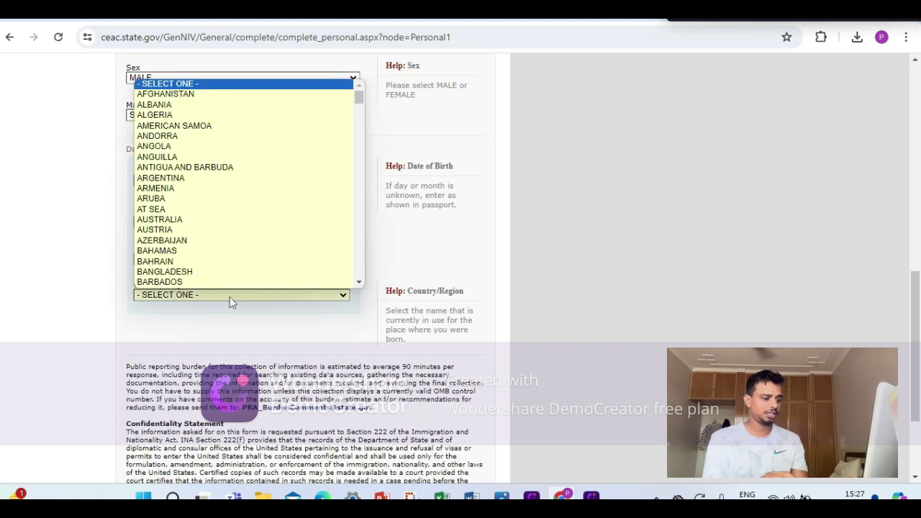
{"action": "type", "text": "in"}
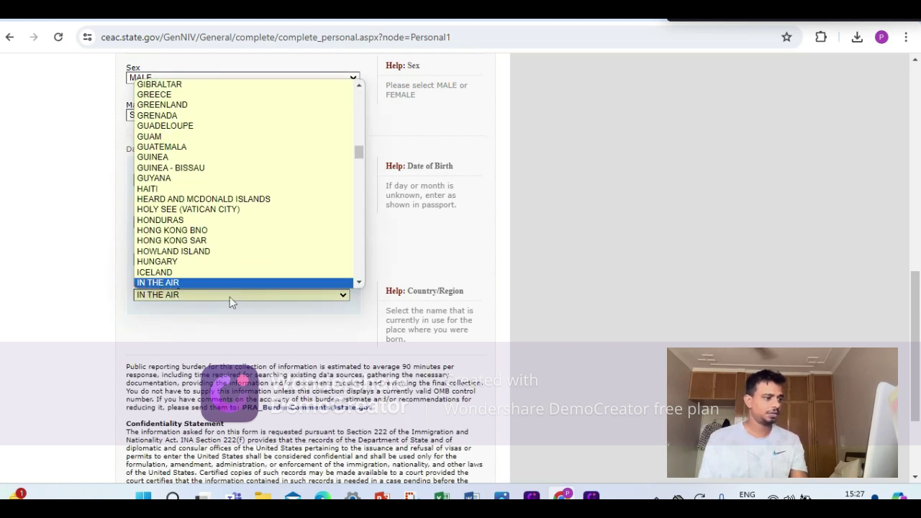
{"action": "type", "text": "d"}
{"action": "key", "text": "Return"}
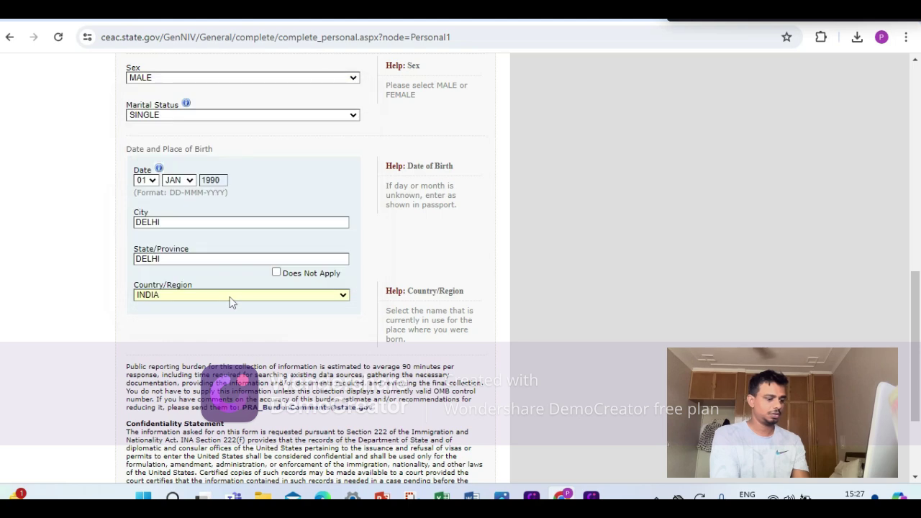
{"action": "scroll", "coordinate": [229, 297], "scroll_direction": "down", "scroll_amount": 2}
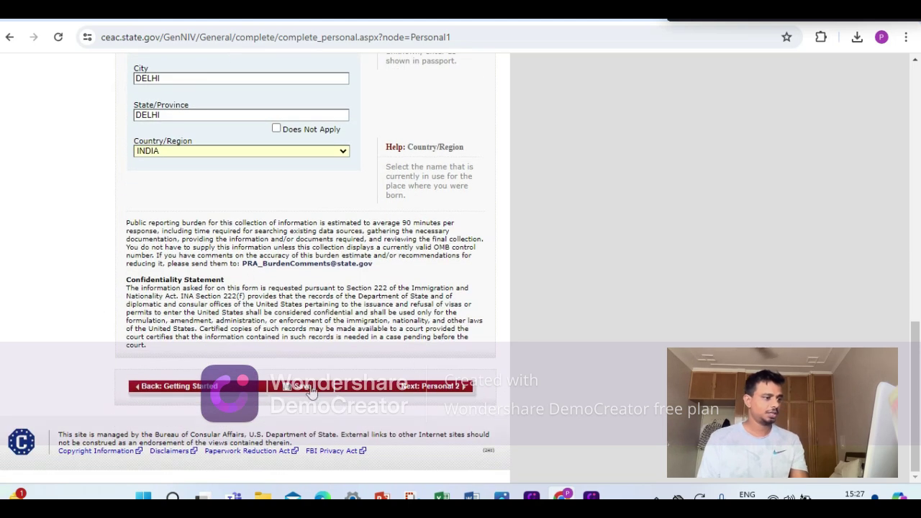
Save the page and proceed to Personal Information 2.
{"action": "left_click", "coordinate": [302, 387]}
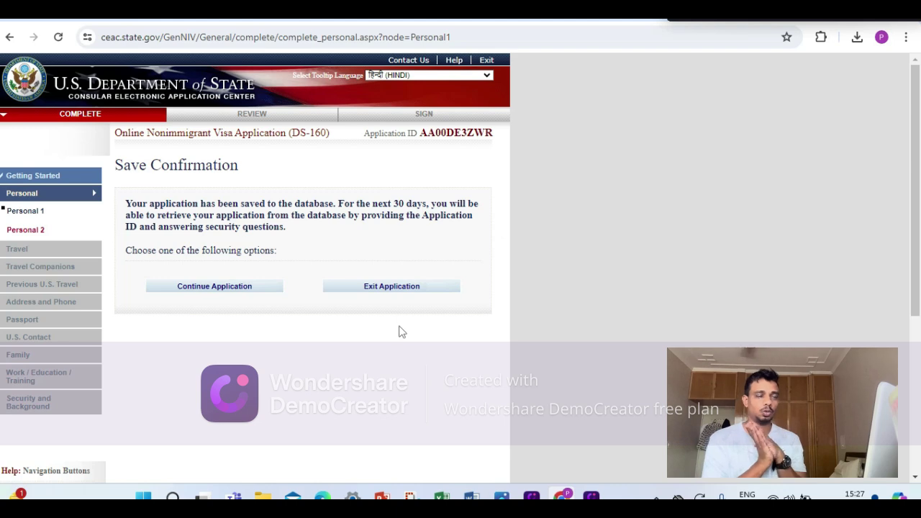
{"action": "left_click", "coordinate": [196, 286]}
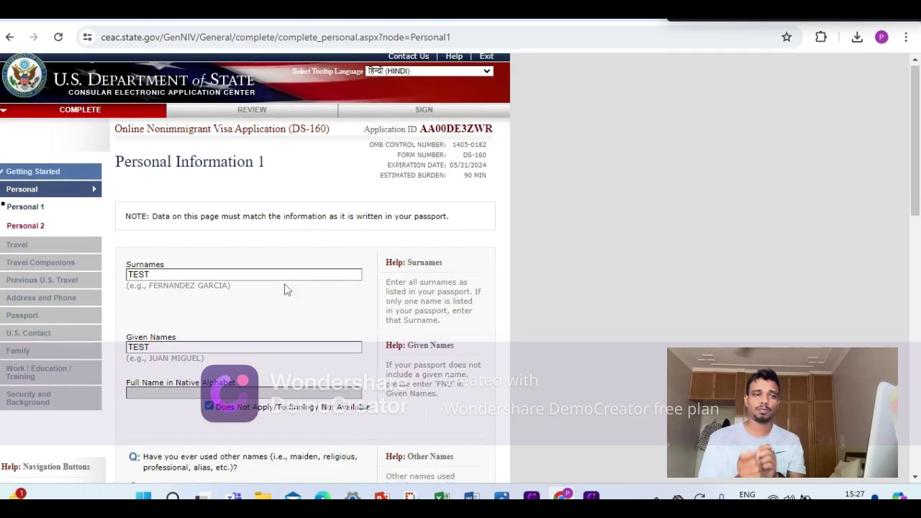
{"action": "scroll", "coordinate": [285, 284], "scroll_direction": "down", "scroll_amount": 12}
{"action": "scroll", "coordinate": [288, 331], "scroll_direction": "down", "scroll_amount": 1}
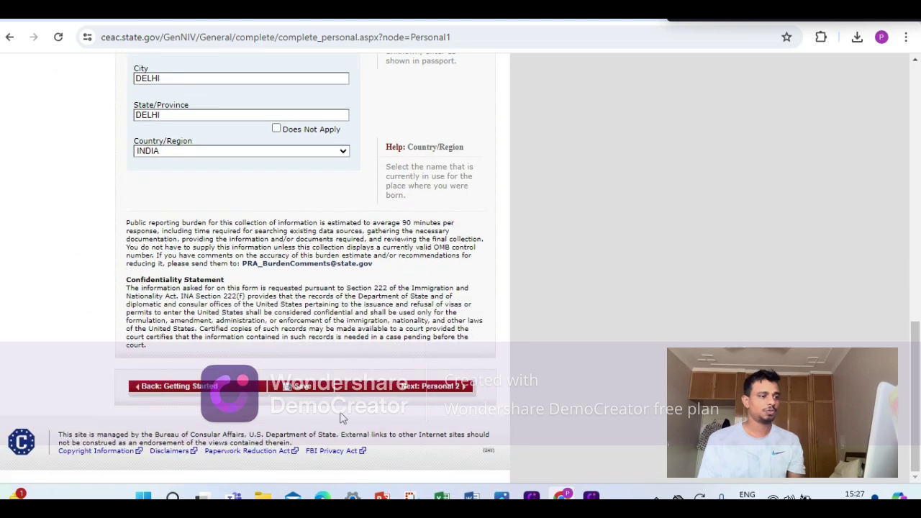
{"action": "left_click", "coordinate": [403, 387]}
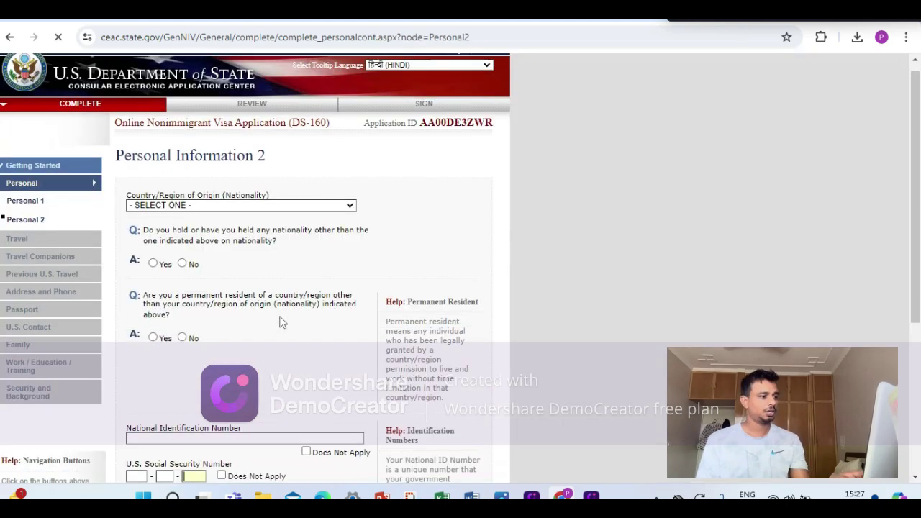
Set nationality to INDIA and answer No to other nationality and permanent residency.
{"action": "scroll", "coordinate": [281, 321], "scroll_direction": "down", "scroll_amount": 2}
{"action": "left_click", "coordinate": [205, 69]}
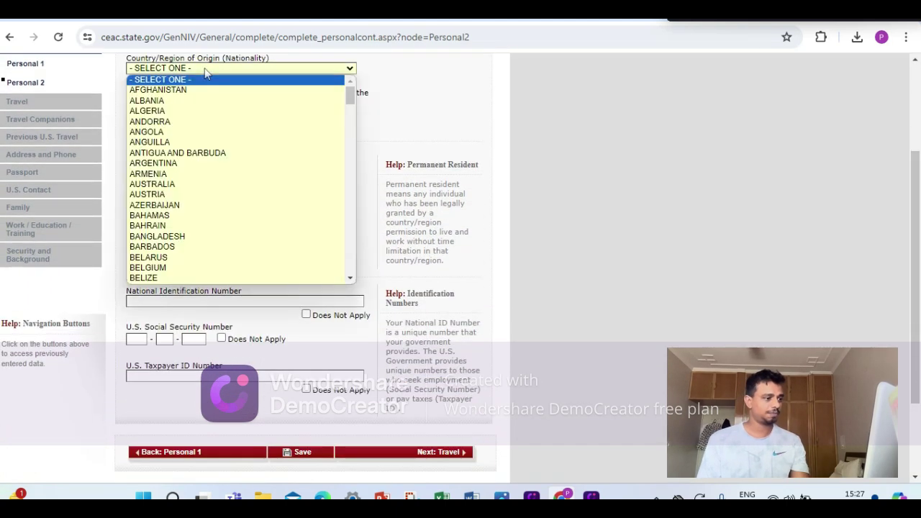
{"action": "scroll", "coordinate": [206, 72], "scroll_direction": "up", "scroll_amount": 1}
{"action": "type", "text": "india"}
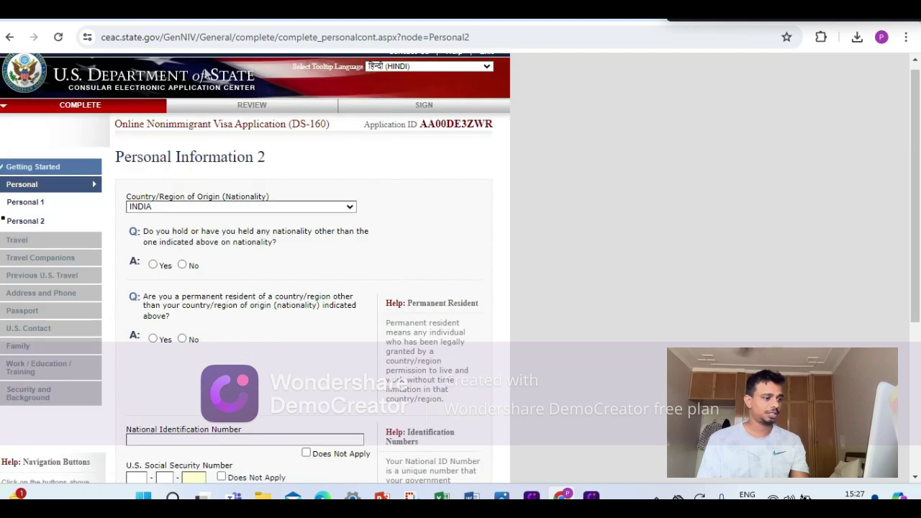
{"action": "scroll", "coordinate": [174, 317], "scroll_direction": "down", "scroll_amount": 1}
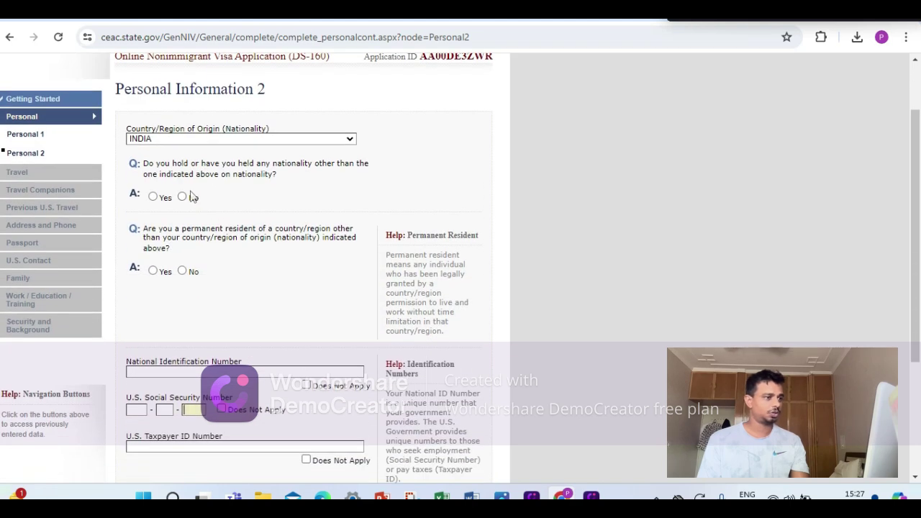
{"action": "left_click", "coordinate": [183, 197]}
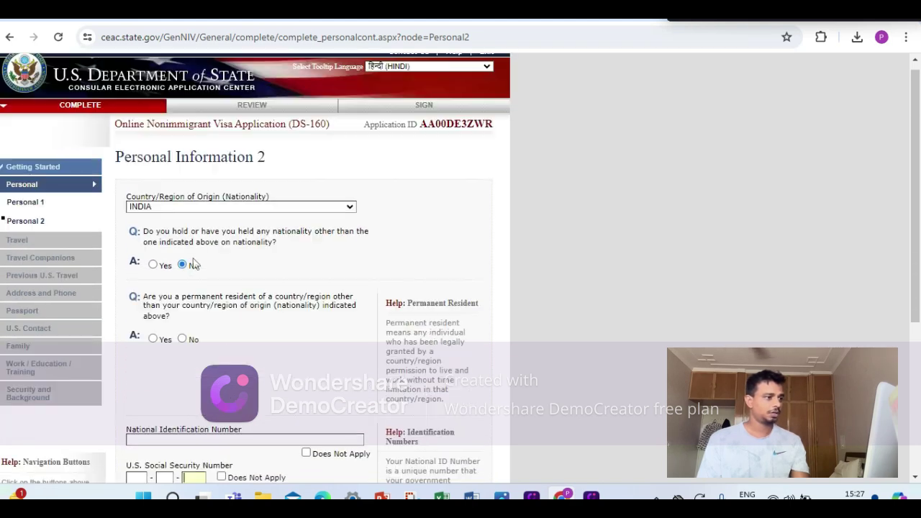
{"action": "scroll", "coordinate": [194, 282], "scroll_direction": "down", "scroll_amount": 2}
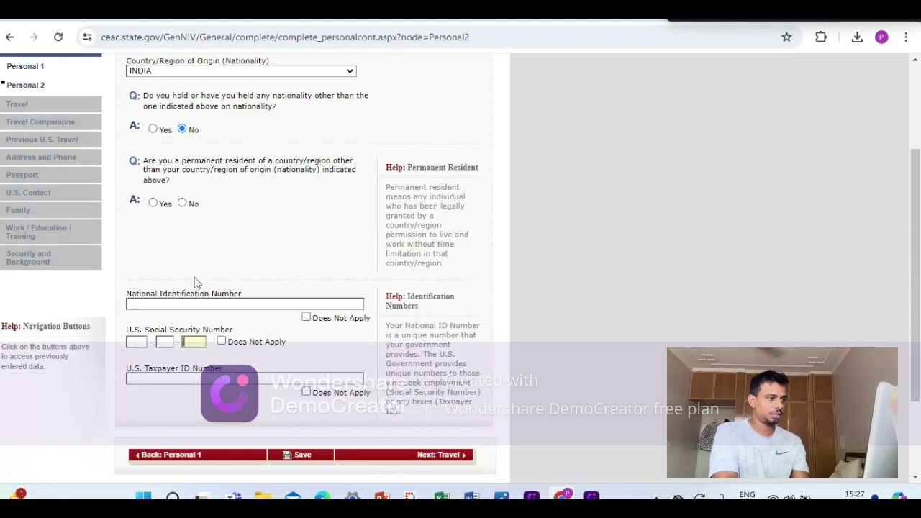
{"action": "left_click", "coordinate": [182, 204]}
{"action": "scroll", "coordinate": [244, 266], "scroll_direction": "down", "scroll_amount": 1}
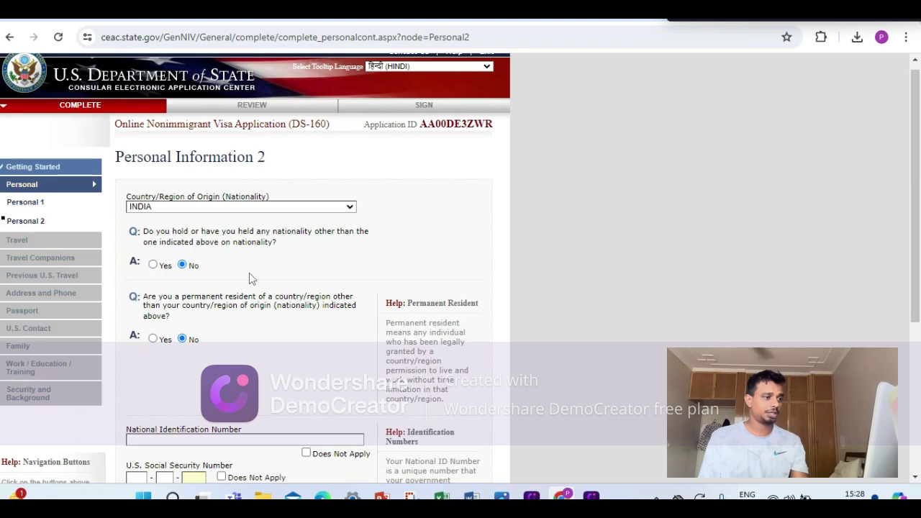
{"action": "scroll", "coordinate": [249, 273], "scroll_direction": "down", "scroll_amount": 4}
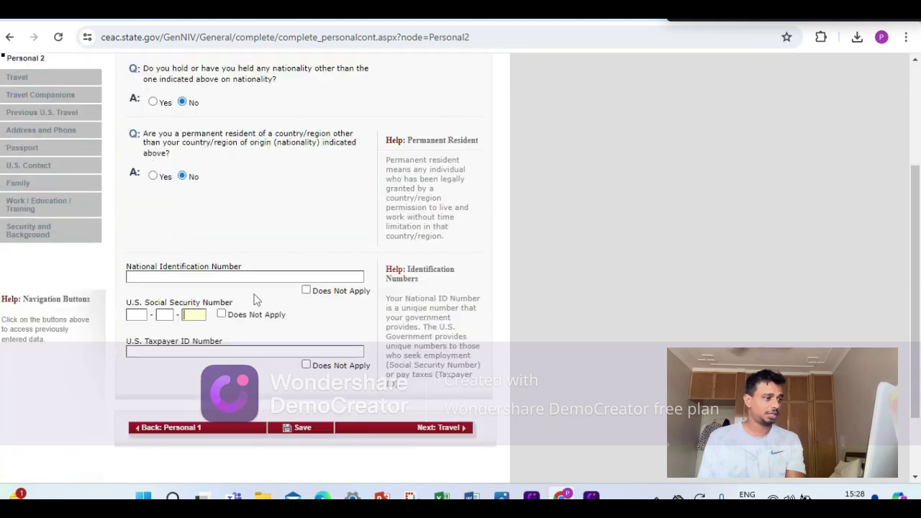
Enter the national ID number, mark SSN and taxpayer ID not applicable, and save.
{"action": "left_click", "coordinate": [301, 188]}
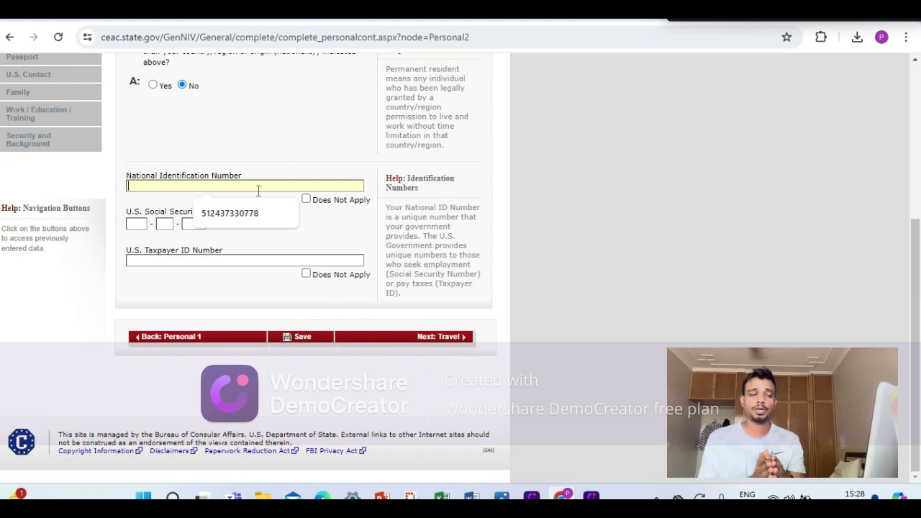
{"action": "type", "text": "2"}
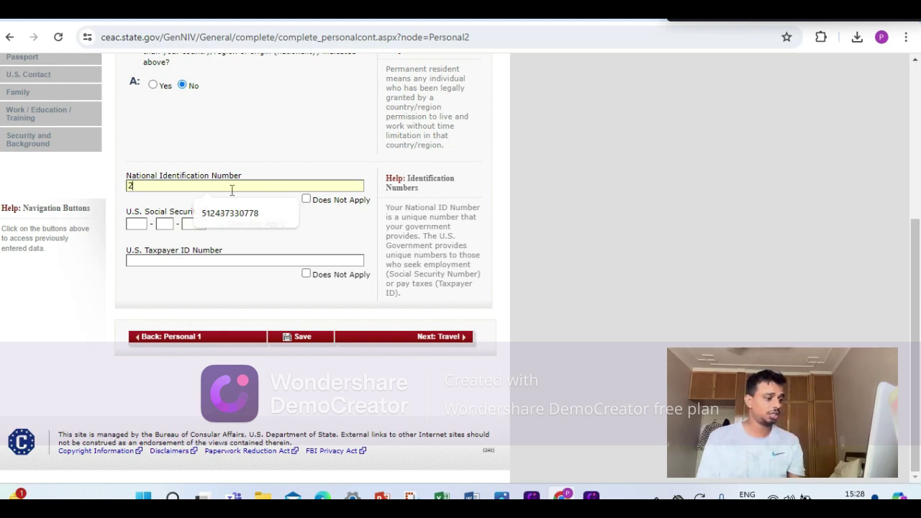
{"action": "type", "text": "34234234234"}
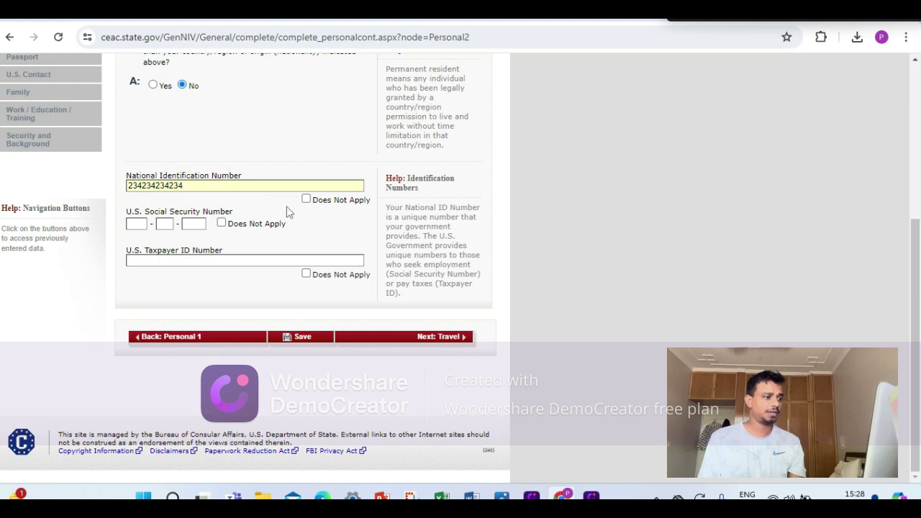
{"action": "left_click", "coordinate": [221, 224]}
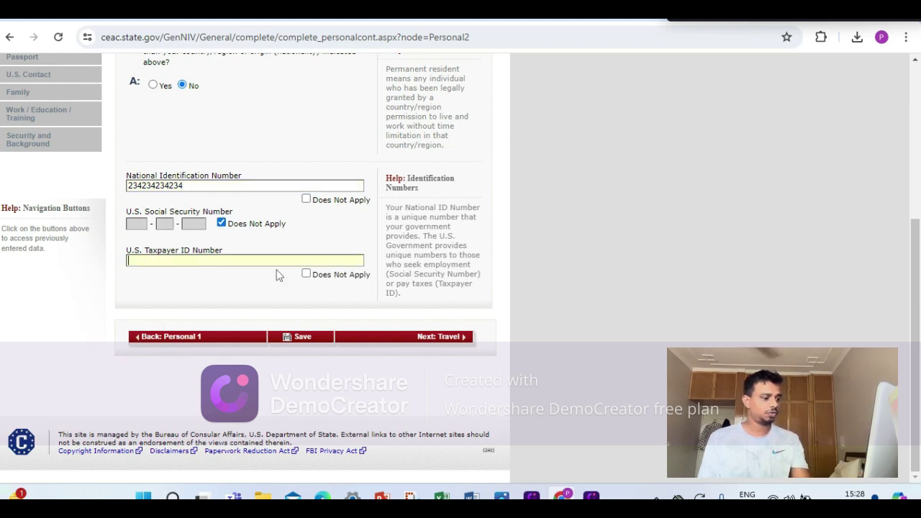
{"action": "left_click", "coordinate": [306, 274]}
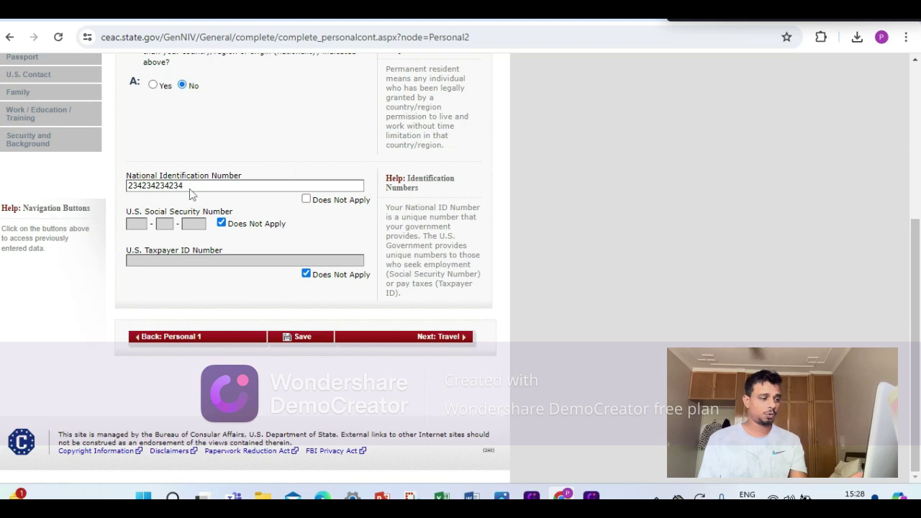
{"action": "left_click", "coordinate": [316, 343]}
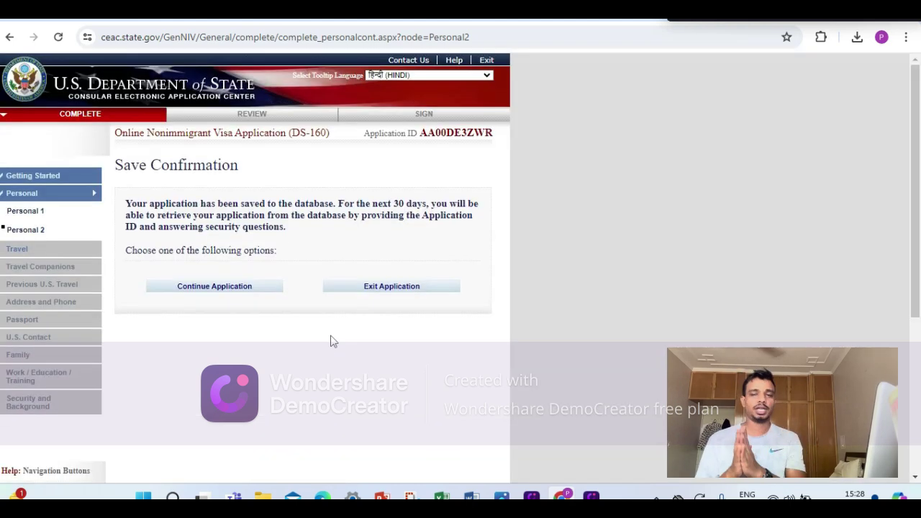
Resume the application and set trip purpose to B, specified as BUSINESS & TOURISM (B1/B2).
{"action": "left_click", "coordinate": [241, 291]}
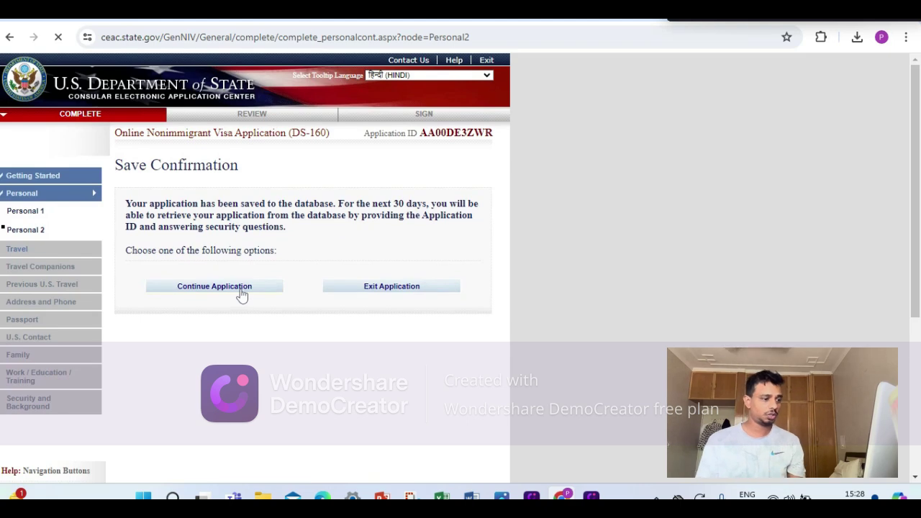
{"action": "scroll", "coordinate": [311, 295], "scroll_direction": "down", "scroll_amount": 4}
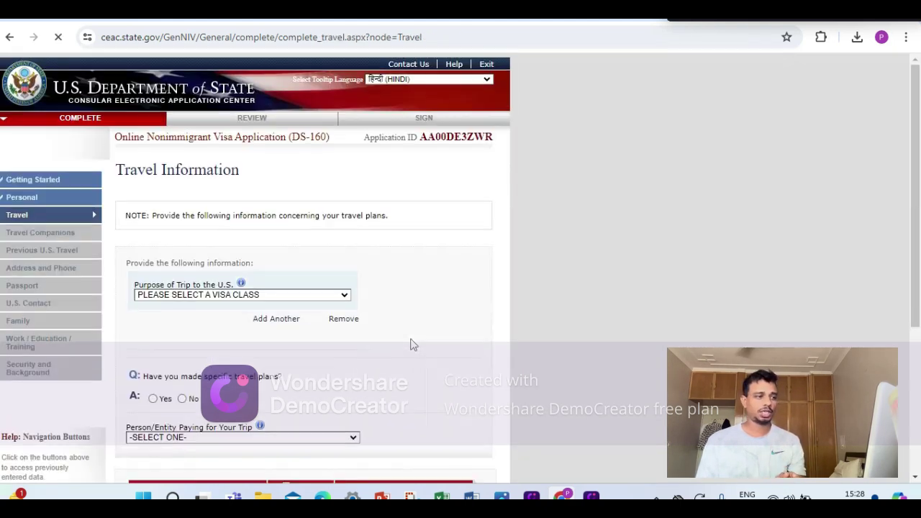
{"action": "scroll", "coordinate": [342, 310], "scroll_direction": "down", "scroll_amount": 2}
{"action": "left_click", "coordinate": [252, 156]}
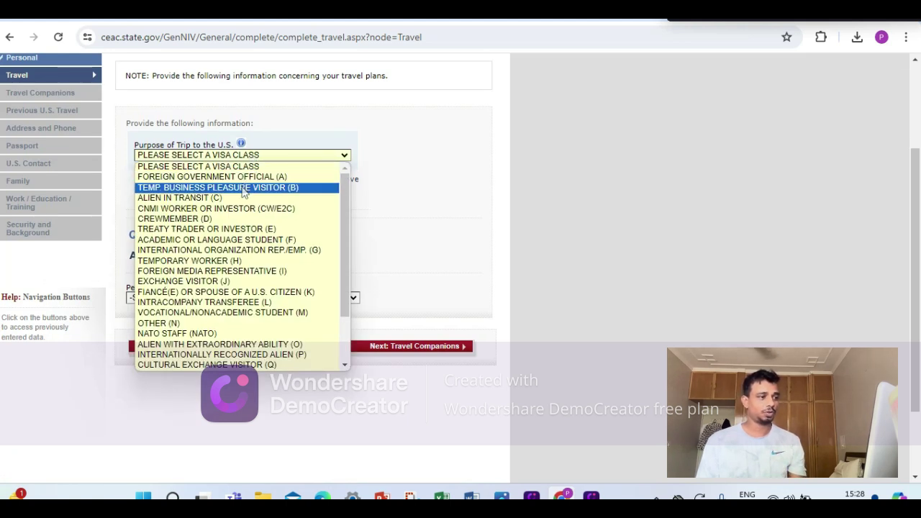
{"action": "left_click", "coordinate": [243, 191]}
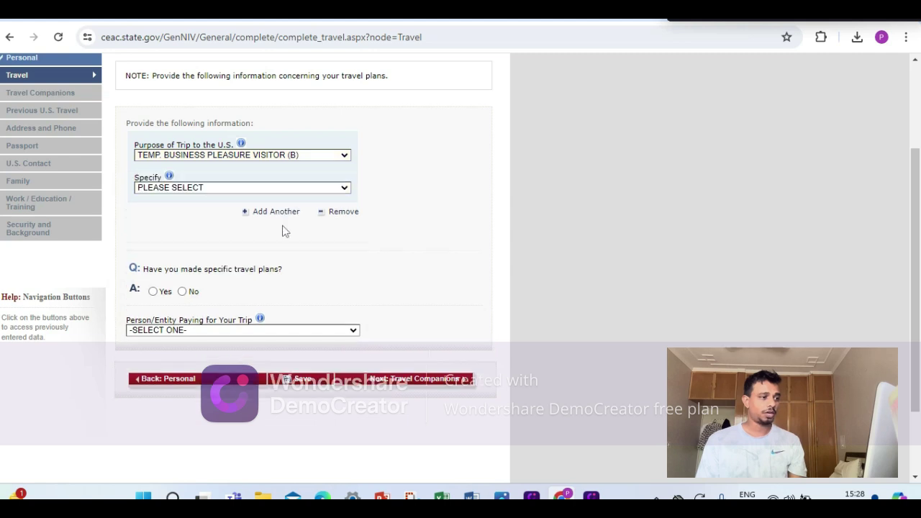
{"action": "scroll", "coordinate": [211, 163], "scroll_direction": "down", "scroll_amount": 1}
{"action": "left_click", "coordinate": [220, 121]}
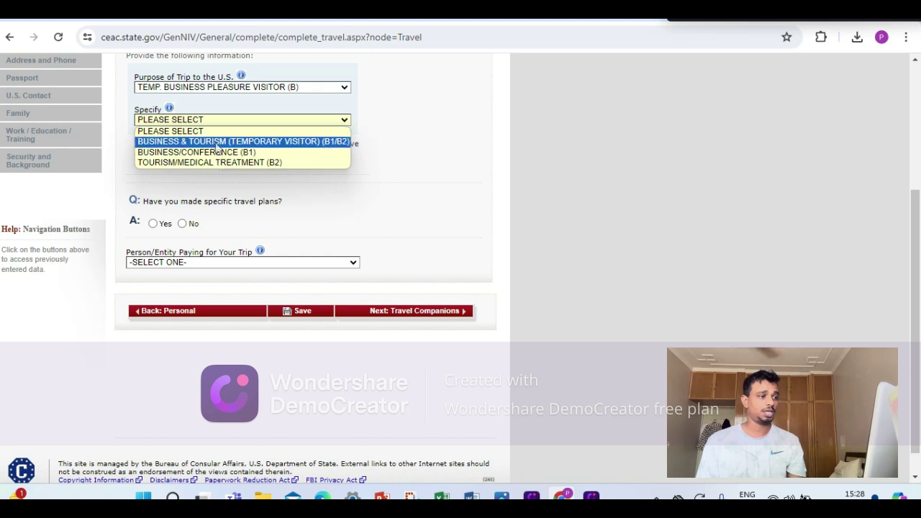
{"action": "left_click", "coordinate": [219, 143]}
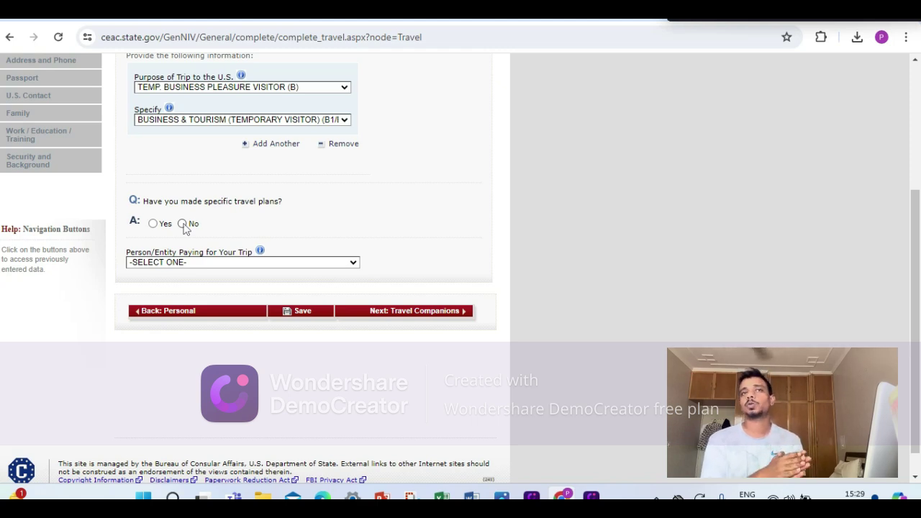
Answer No to specific travel plans and set arrival date 15 AUG 2024.
{"action": "left_click", "coordinate": [183, 223]}
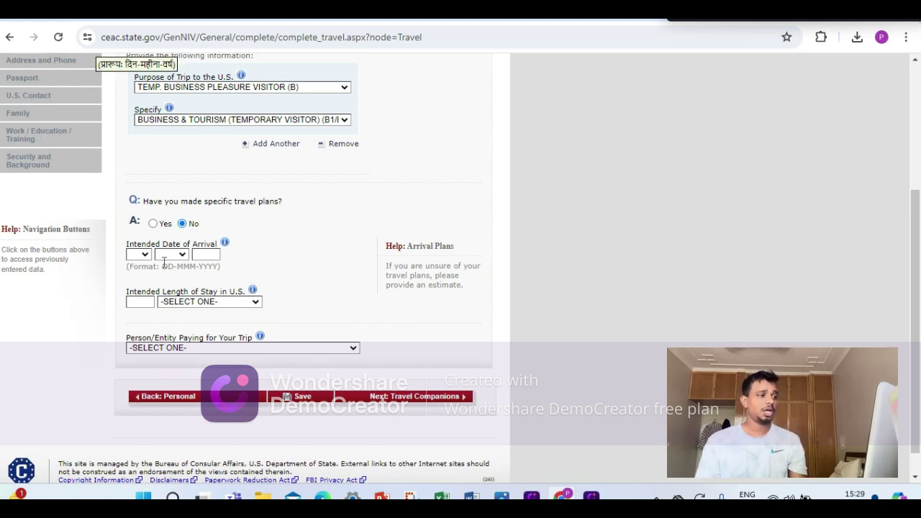
{"action": "left_click", "coordinate": [144, 255]}
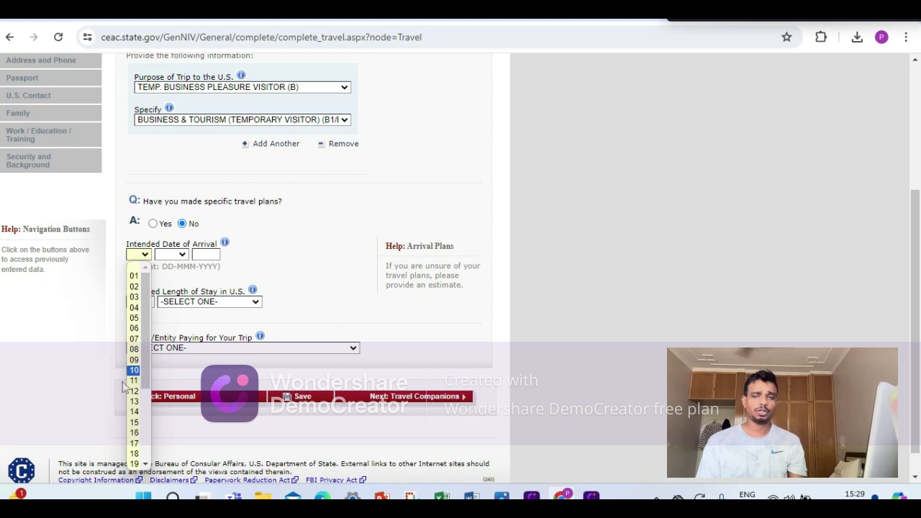
{"action": "left_click", "coordinate": [144, 401]}
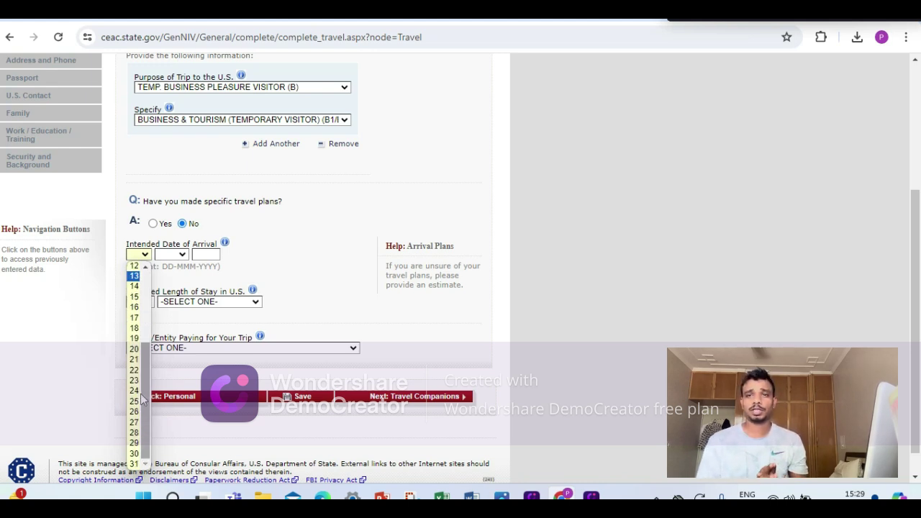
{"action": "left_click", "coordinate": [133, 297]}
{"action": "left_click", "coordinate": [170, 254]}
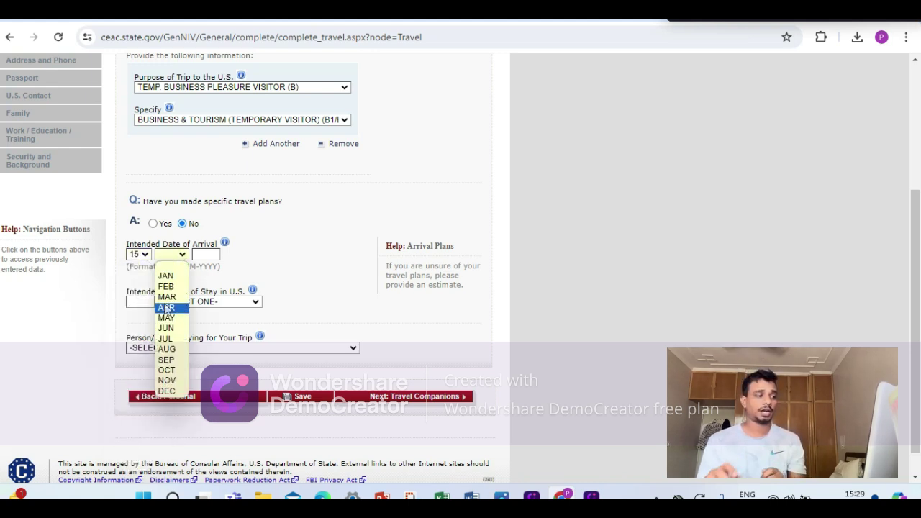
{"action": "left_click", "coordinate": [167, 349]}
{"action": "left_click", "coordinate": [206, 254]}
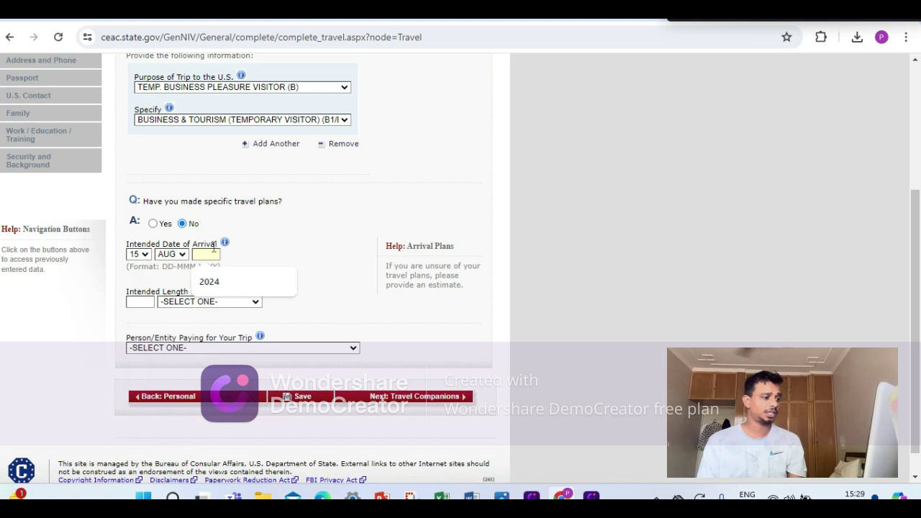
{"action": "left_click", "coordinate": [208, 281]}
Set the intended length of stay to 20 DAY(S).
{"action": "left_click", "coordinate": [149, 299]}
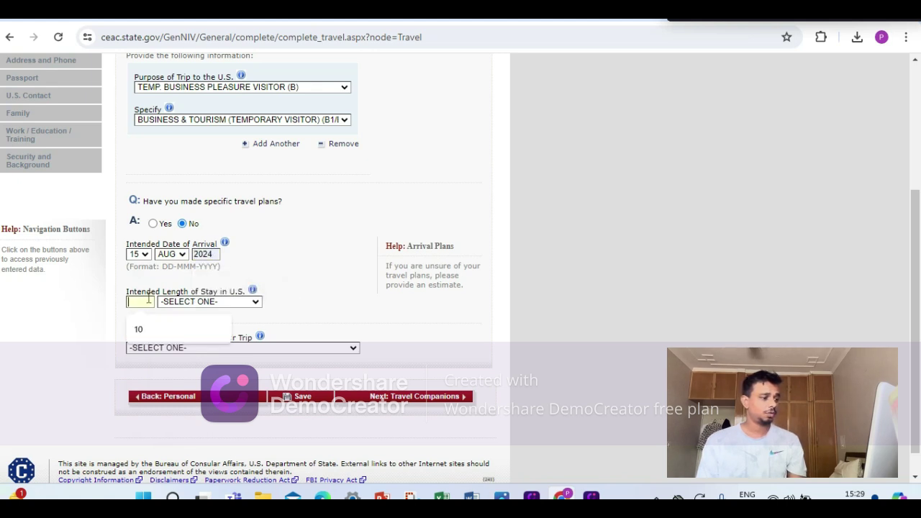
{"action": "type", "text": "20"}
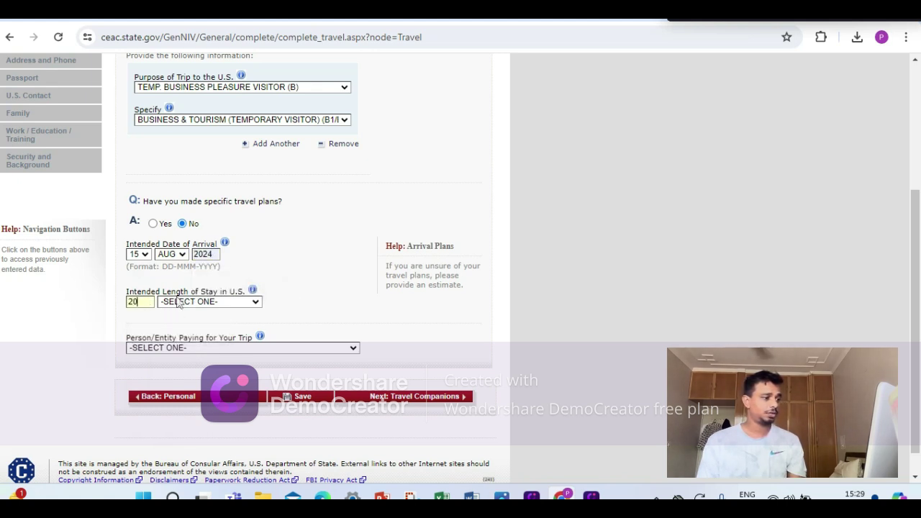
{"action": "left_click", "coordinate": [179, 303]}
{"action": "left_click", "coordinate": [173, 355]}
{"action": "scroll", "coordinate": [180, 346], "scroll_direction": "down", "scroll_amount": 1}
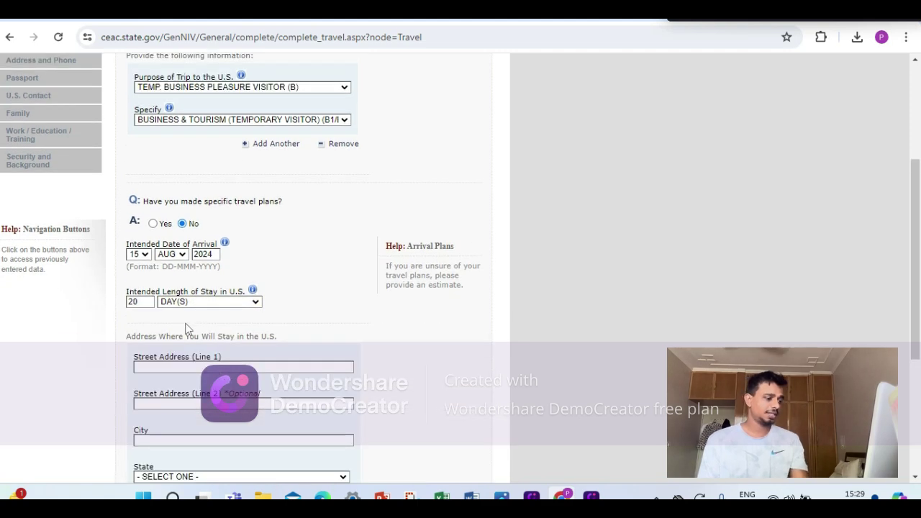
{"action": "scroll", "coordinate": [194, 322], "scroll_direction": "down", "scroll_amount": 3}
{"action": "scroll", "coordinate": [214, 320], "scroll_direction": "down", "scroll_amount": 2}
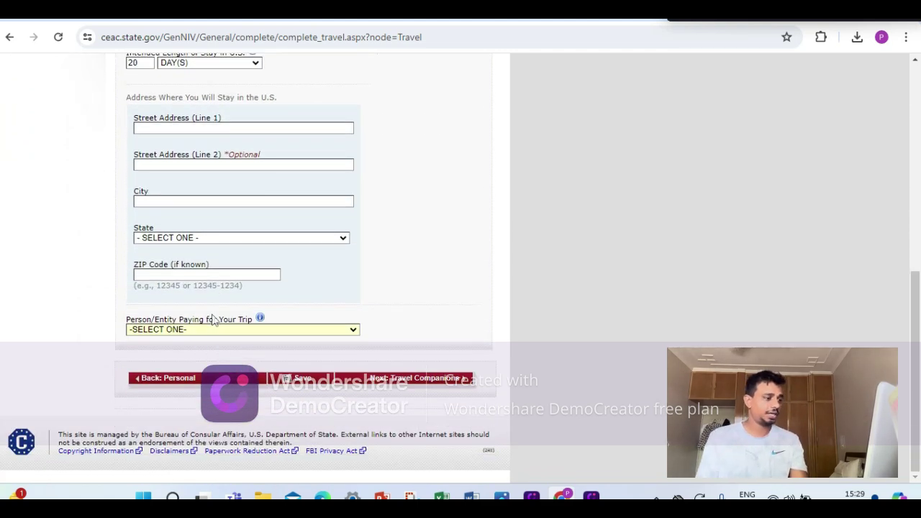
{"action": "scroll", "coordinate": [214, 317], "scroll_direction": "up", "scroll_amount": 4}
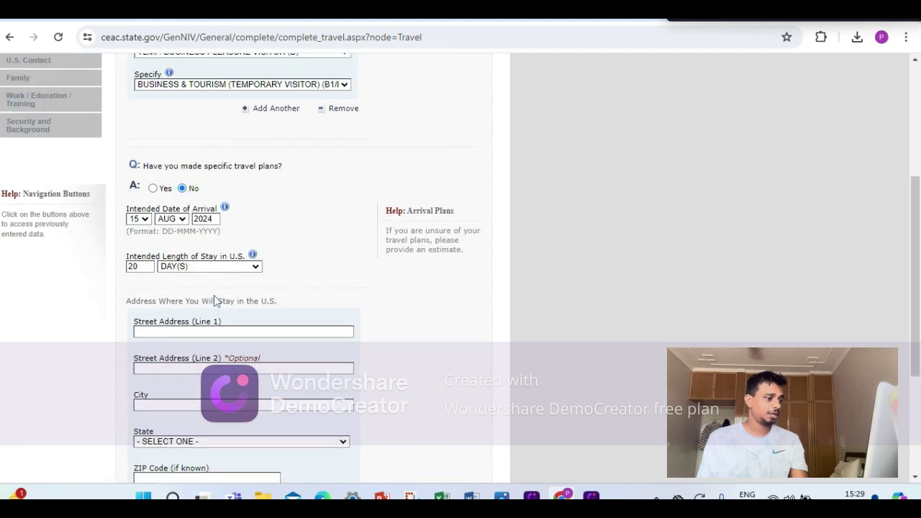
{"action": "scroll", "coordinate": [257, 320], "scroll_direction": "down", "scroll_amount": 2}
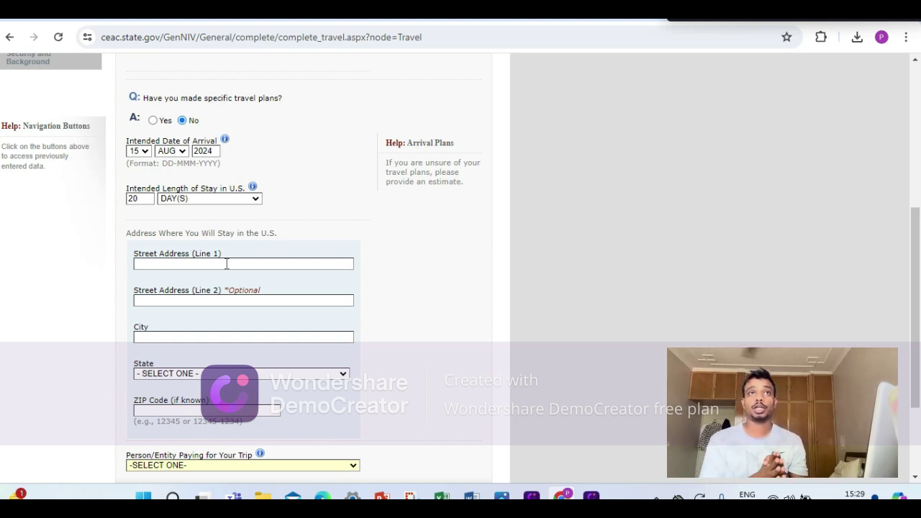
Enter the U.S. stay street address, city, state CALIFORNIA and ZIP code.
{"action": "left_click", "coordinate": [227, 264]}
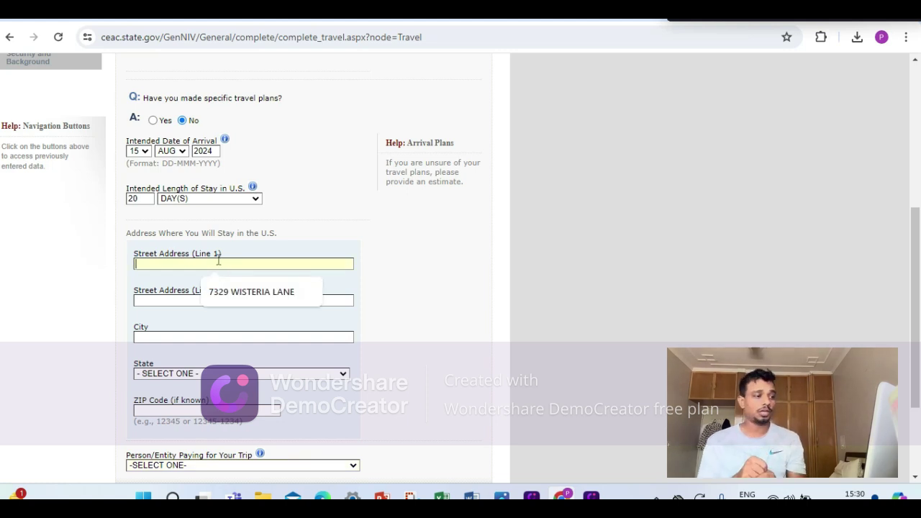
{"action": "type", "text": "TEST 234"}
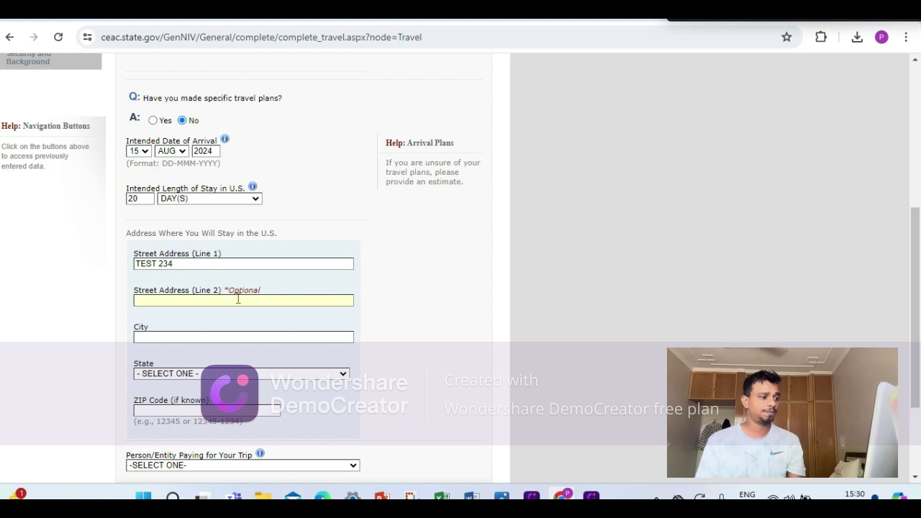
{"action": "type", "text": "TEST"}
{"action": "left_click", "coordinate": [240, 335]}
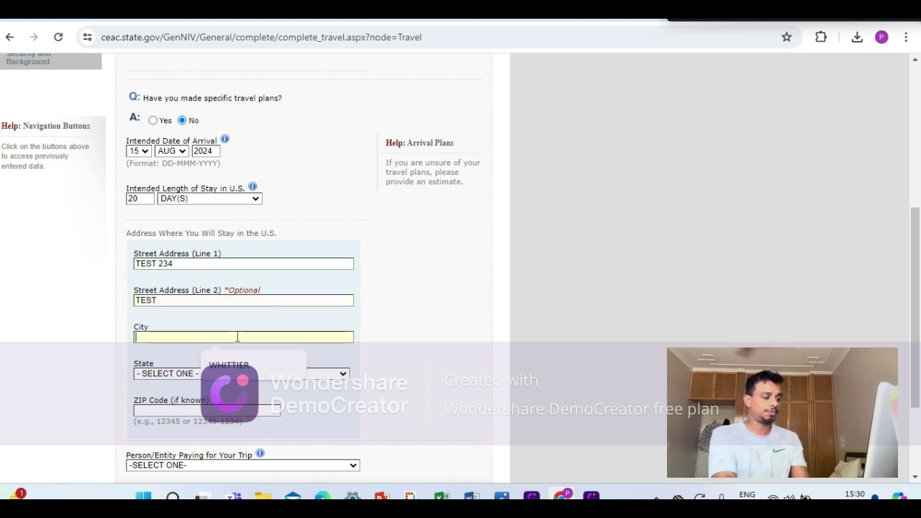
{"action": "left_click", "coordinate": [213, 374]}
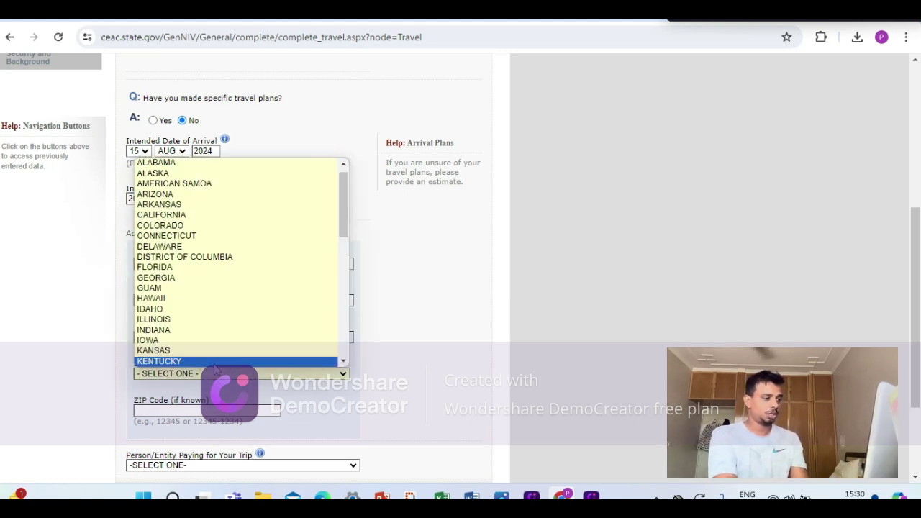
{"action": "key", "text": "c"}
{"action": "key", "text": "Return"}
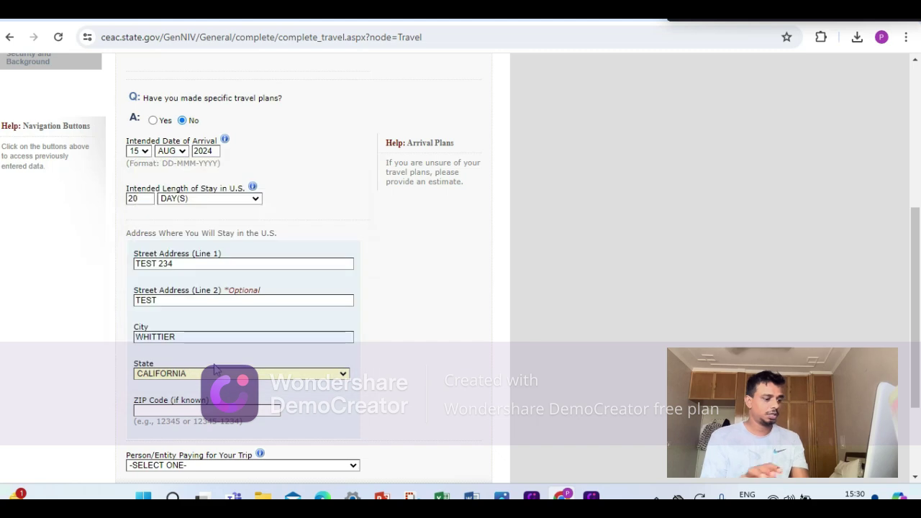
{"action": "scroll", "coordinate": [213, 368], "scroll_direction": "down", "scroll_amount": 3}
{"action": "left_click", "coordinate": [219, 274]}
{"action": "left_click", "coordinate": [223, 305]}
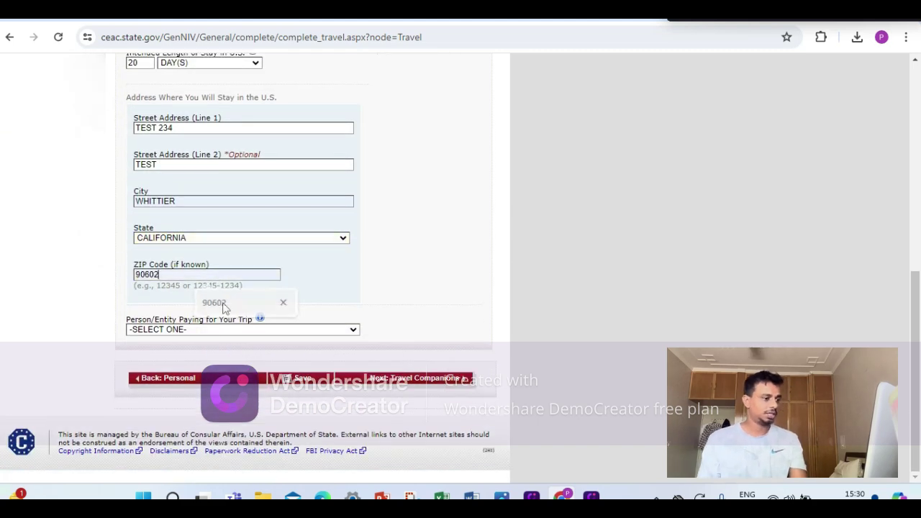
Choose SELF as trip payer, save, and go on to Travel Companions.
{"action": "left_click", "coordinate": [216, 331]}
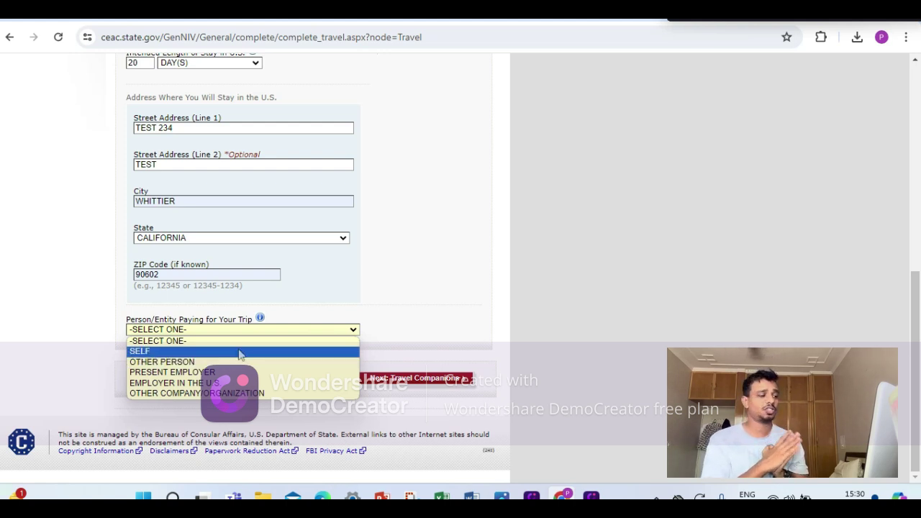
{"action": "left_click", "coordinate": [239, 352]}
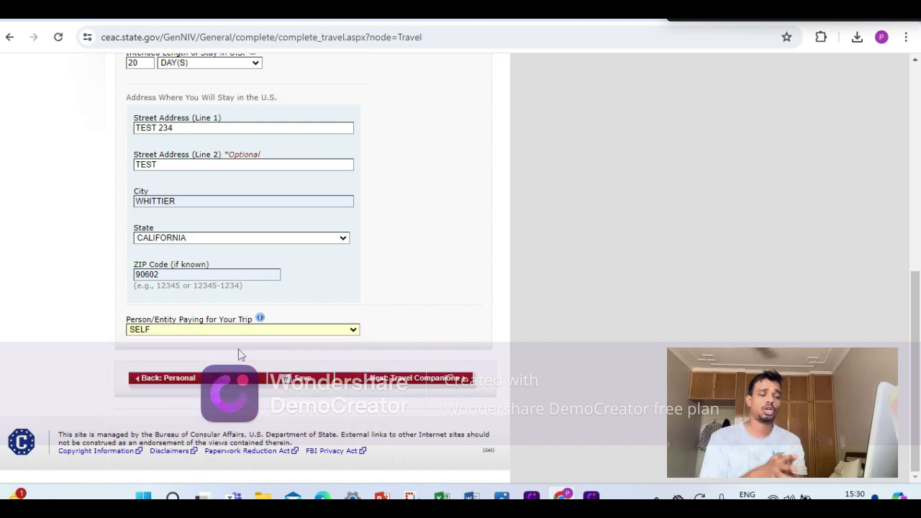
{"action": "left_click", "coordinate": [285, 386]}
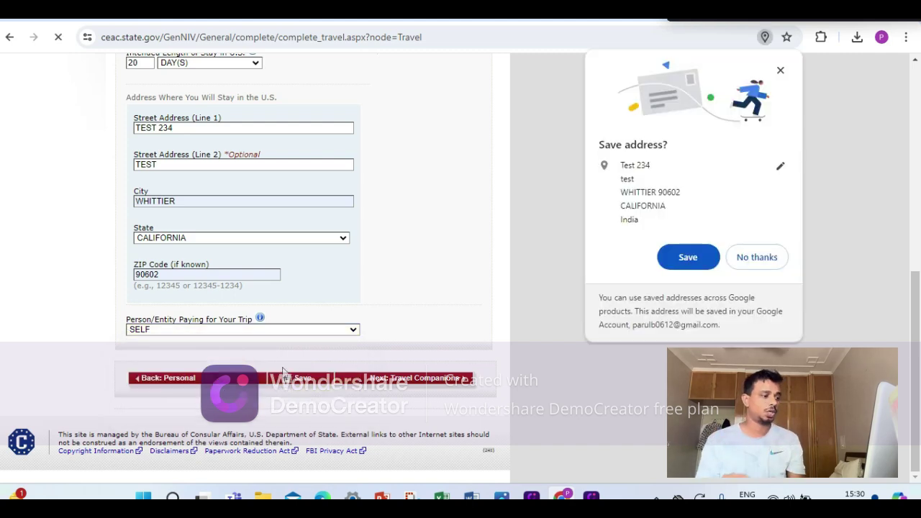
{"action": "scroll", "coordinate": [285, 218], "scroll_direction": "down", "scroll_amount": 1}
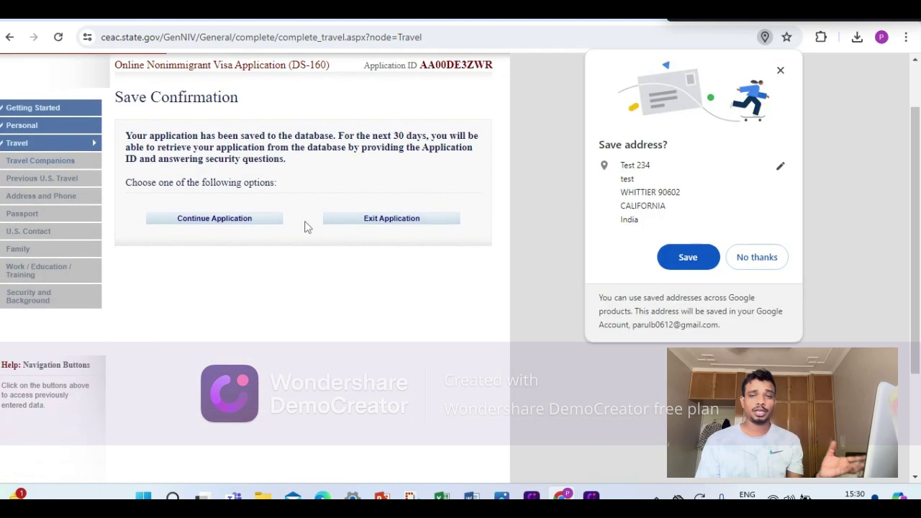
{"action": "left_click", "coordinate": [240, 218]}
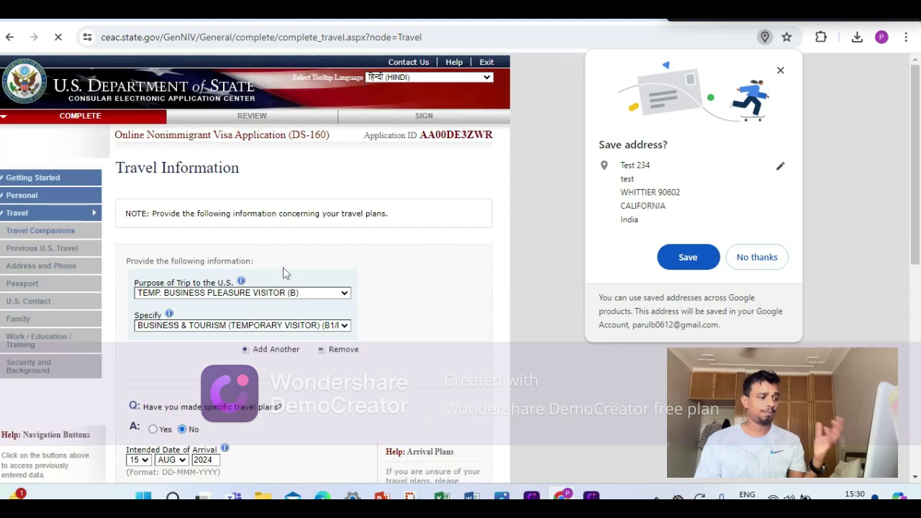
{"action": "scroll", "coordinate": [285, 267], "scroll_direction": "down", "scroll_amount": 8}
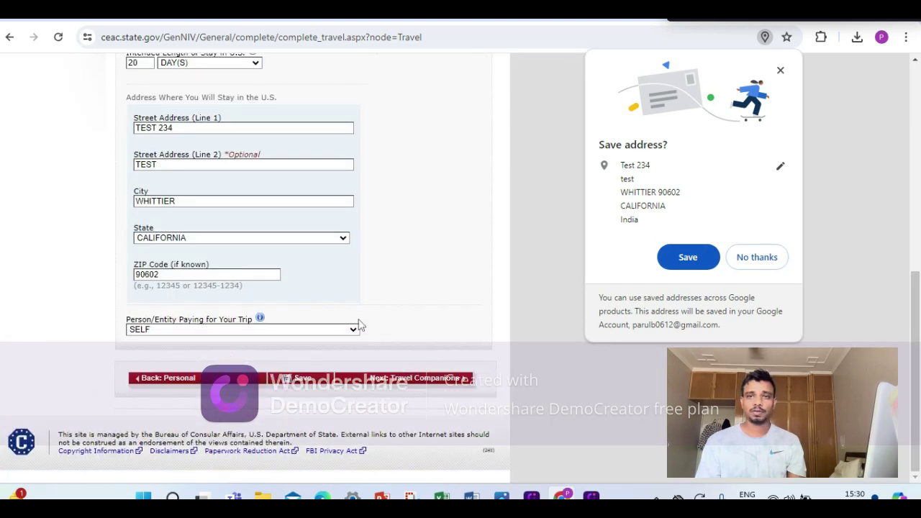
{"action": "left_click", "coordinate": [388, 381]}
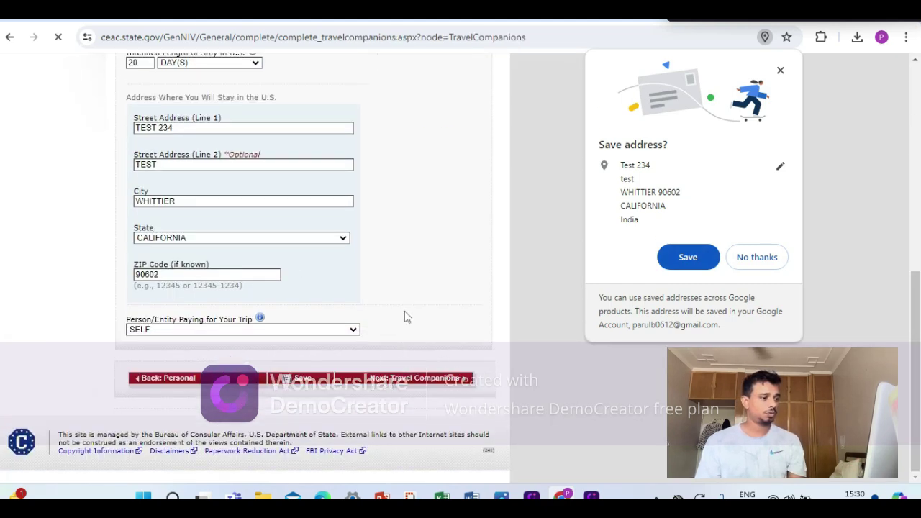
Answer No to other persons traveling with you and save the Travel Companions page.
{"action": "scroll", "coordinate": [279, 271], "scroll_direction": "down", "scroll_amount": 2}
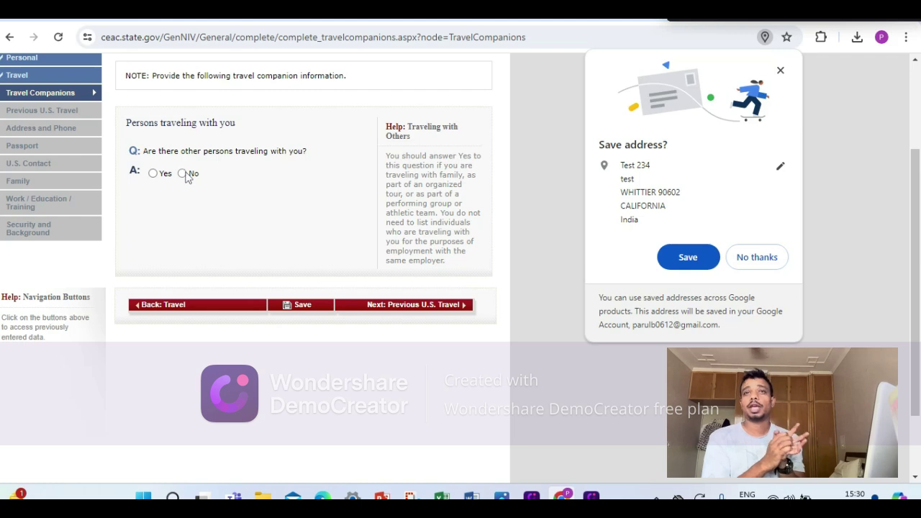
{"action": "left_click", "coordinate": [182, 173]}
{"action": "left_click", "coordinate": [288, 308]}
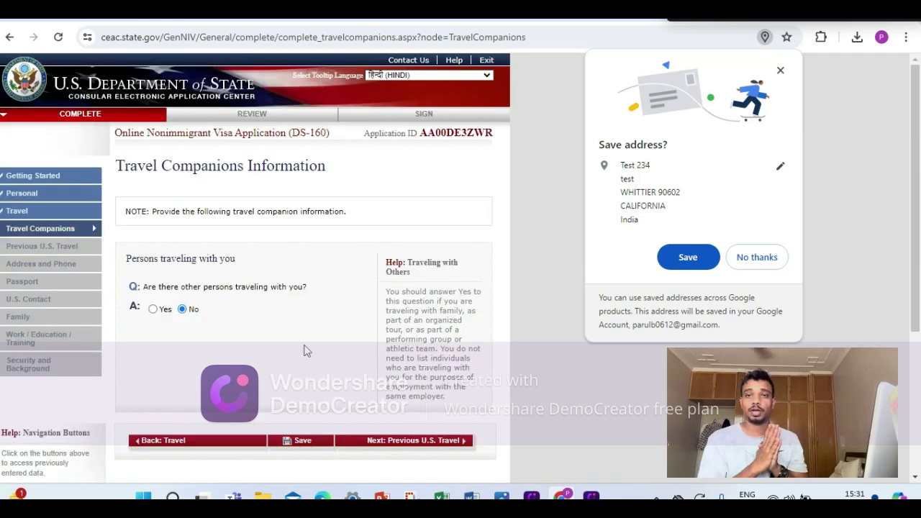
On Previous U.S. Travel, answer No to prior U.S. visits and to ever being issued a U.S. visa.
{"action": "left_click", "coordinate": [424, 307]}
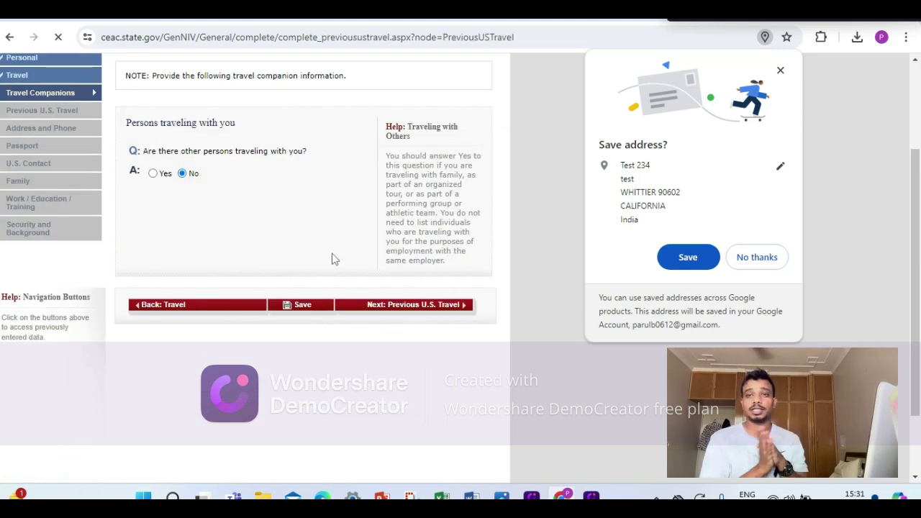
{"action": "scroll", "coordinate": [332, 259], "scroll_direction": "down", "scroll_amount": 2}
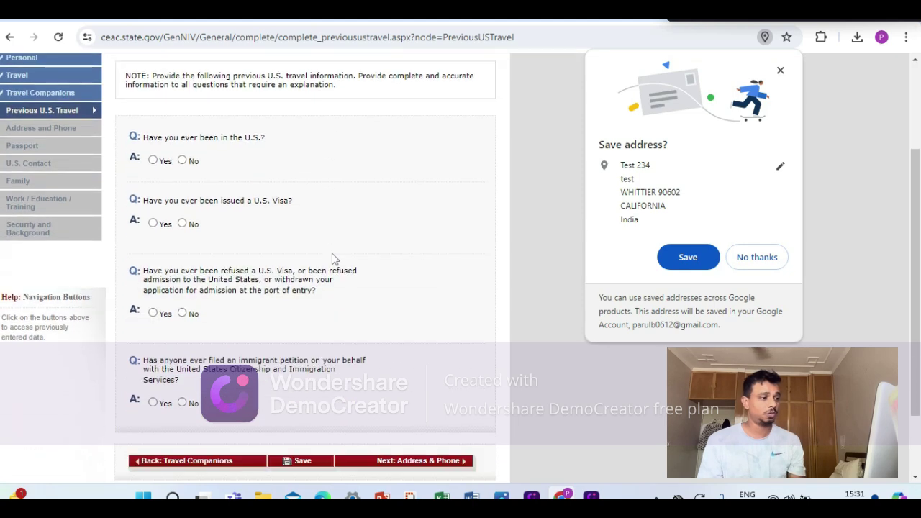
{"action": "left_click", "coordinate": [182, 161]}
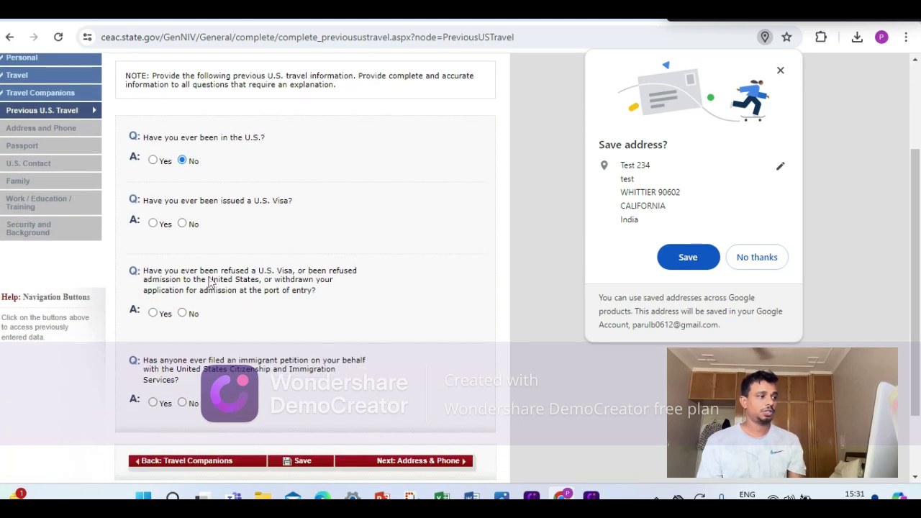
{"action": "left_click", "coordinate": [182, 224]}
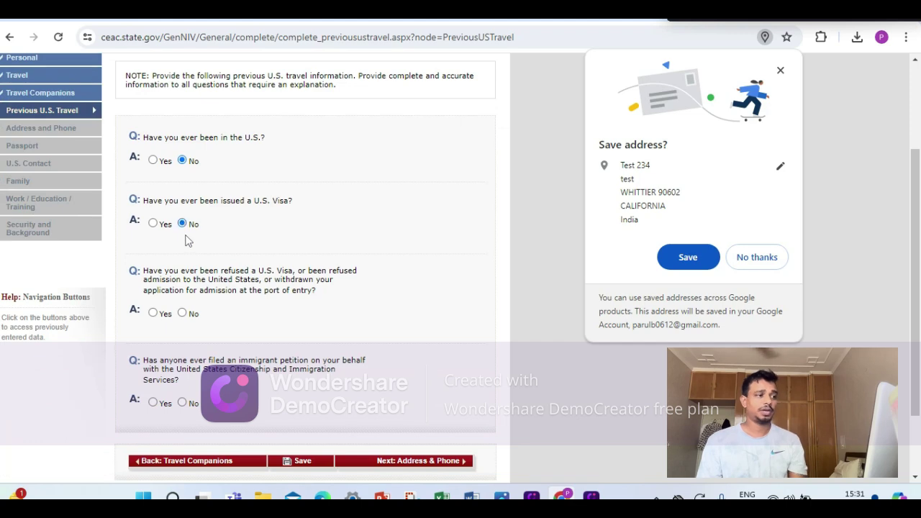
Answer No to visa refusal and immigrant petition questions, then continue to Address and Phone.
{"action": "scroll", "coordinate": [187, 302], "scroll_direction": "down", "scroll_amount": 3}
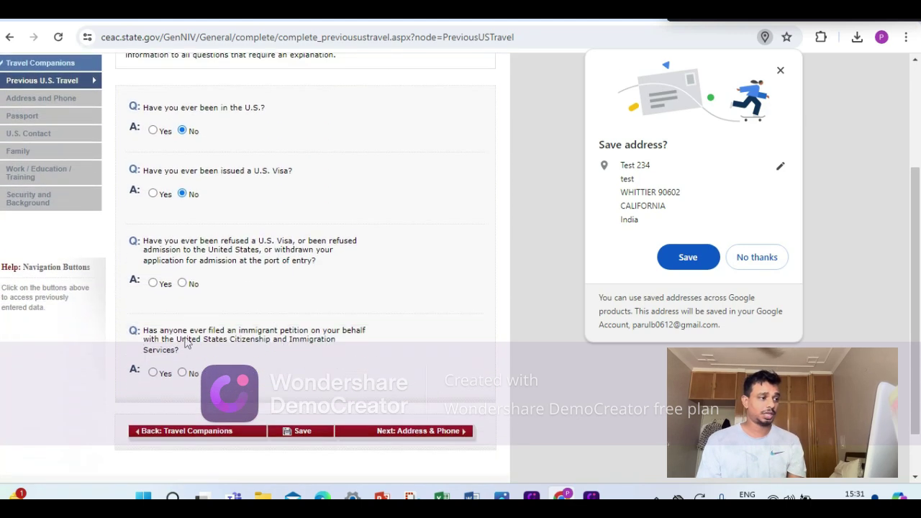
{"action": "left_click", "coordinate": [182, 246]}
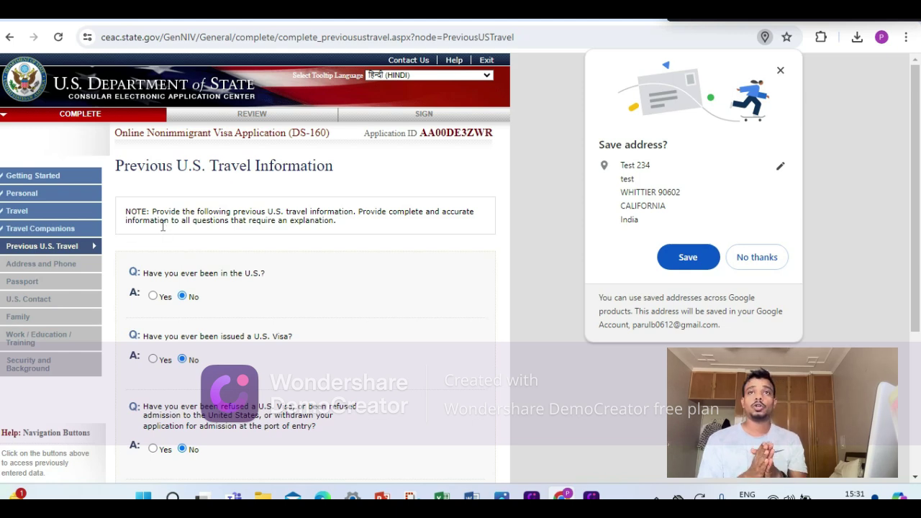
{"action": "scroll", "coordinate": [264, 207], "scroll_direction": "down", "scroll_amount": 3}
{"action": "scroll", "coordinate": [323, 244], "scroll_direction": "down", "scroll_amount": 1}
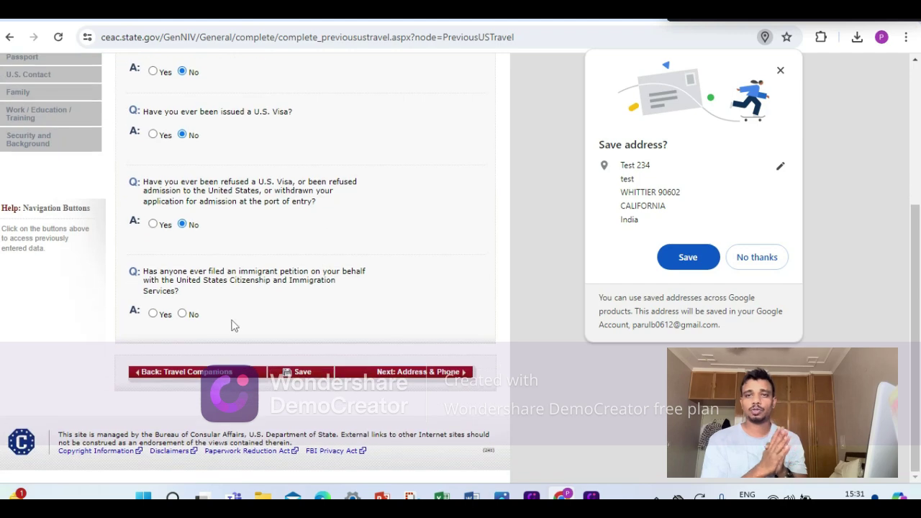
{"action": "left_click", "coordinate": [182, 314]}
{"action": "scroll", "coordinate": [316, 375], "scroll_direction": "up", "scroll_amount": 2}
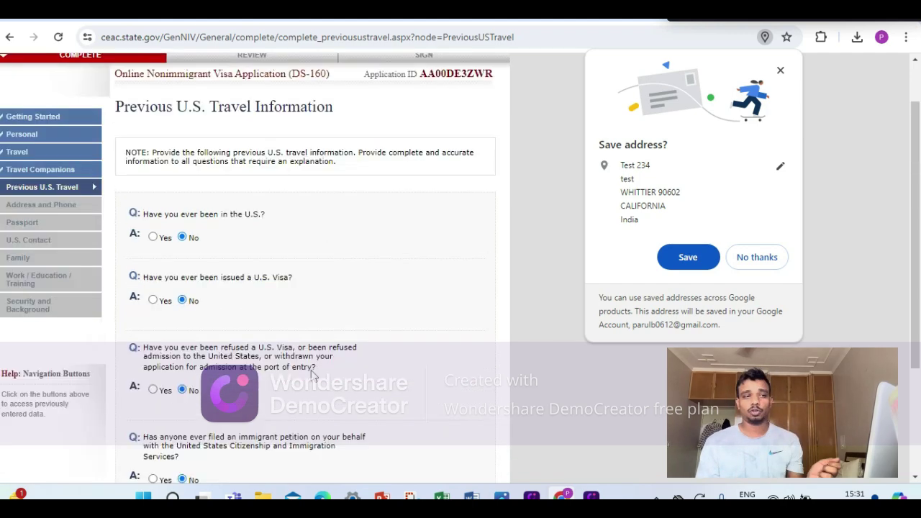
{"action": "scroll", "coordinate": [317, 374], "scroll_direction": "down", "scroll_amount": 2}
{"action": "left_click", "coordinate": [407, 371]}
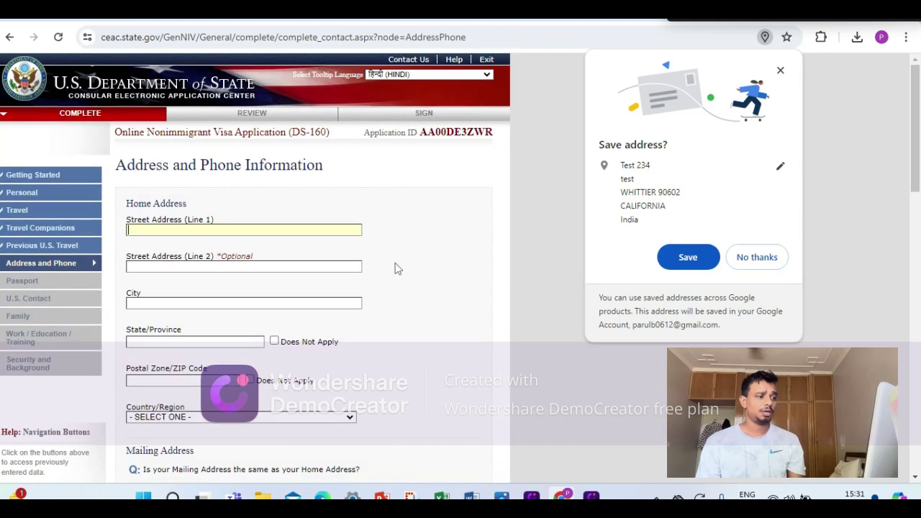
Enter home street address lines 'TEST TEST' and 'TEST'.
{"action": "scroll", "coordinate": [284, 185], "scroll_direction": "down", "scroll_amount": 2}
{"action": "left_click", "coordinate": [251, 93]}
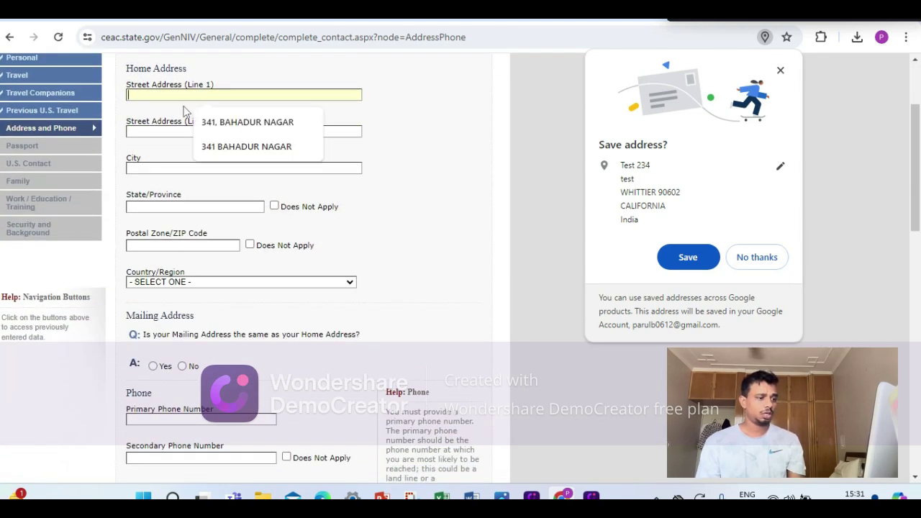
{"action": "left_click", "coordinate": [161, 97]}
{"action": "left_click", "coordinate": [170, 92]}
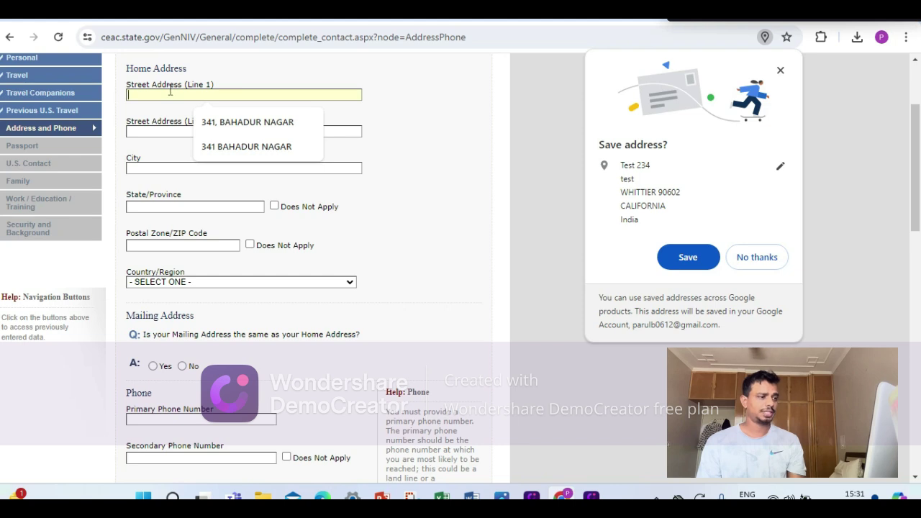
{"action": "type", "text": "TEST TEST"}
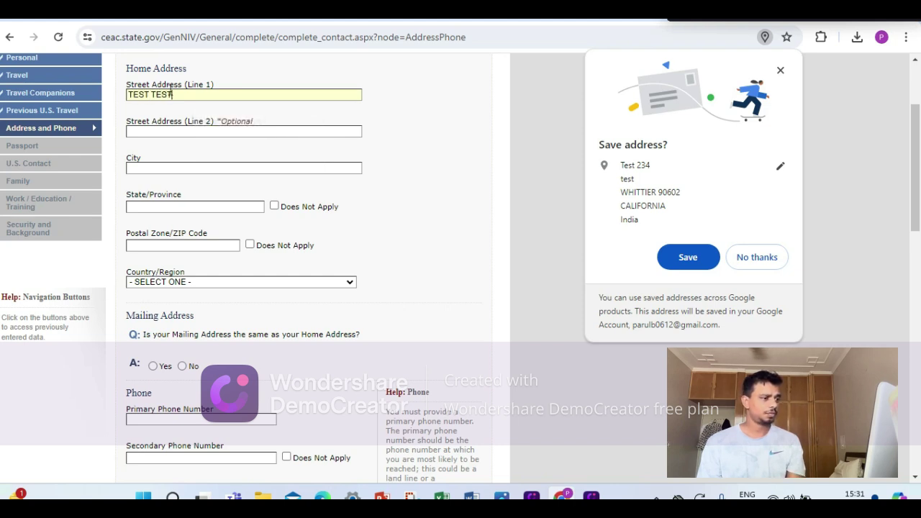
{"action": "left_click", "coordinate": [168, 132]}
{"action": "type", "text": "TEST"}
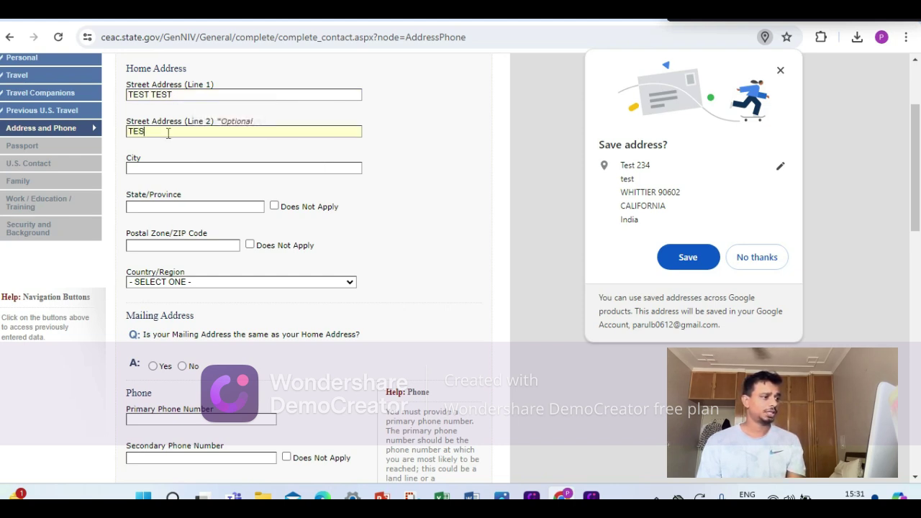
Fill state and ZIP from saved suggestions and choose INDIA as the country.
{"action": "left_click", "coordinate": [174, 211]}
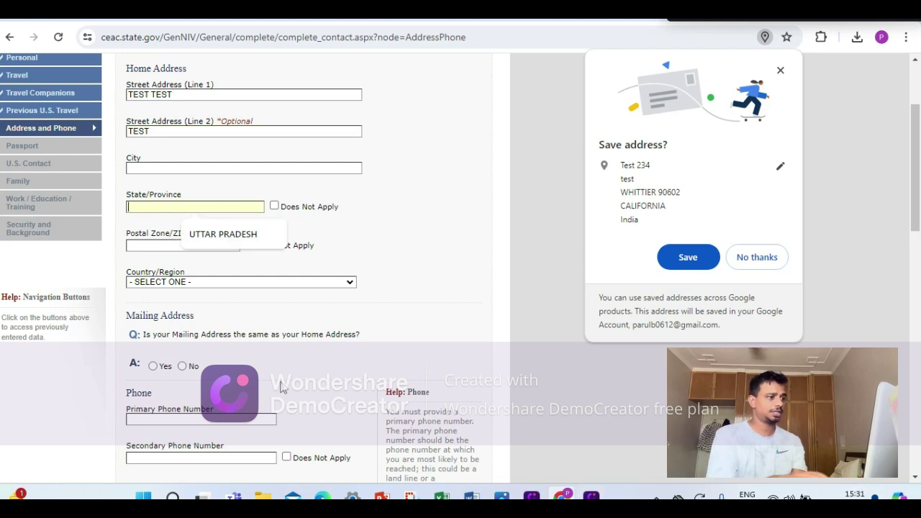
{"action": "left_click", "coordinate": [217, 244]}
{"action": "left_click", "coordinate": [199, 272]}
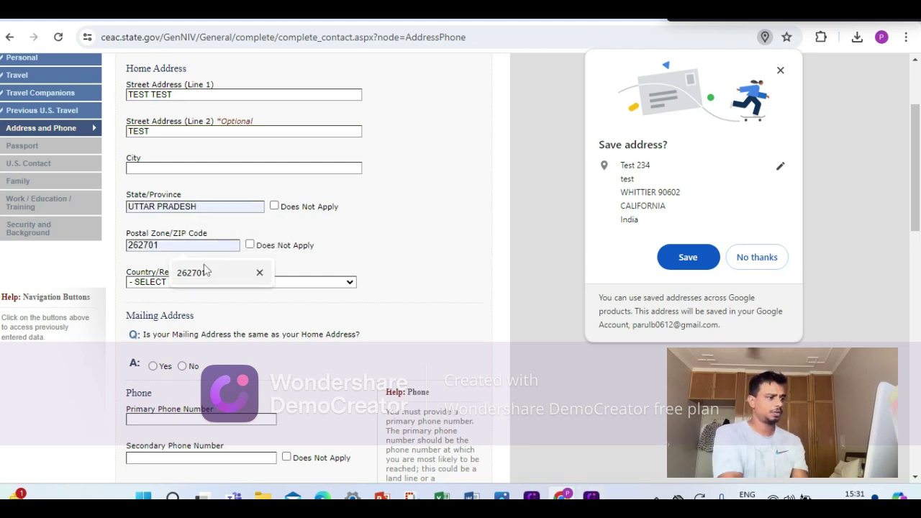
{"action": "left_click", "coordinate": [201, 282]}
{"action": "key", "text": "i"}
{"action": "key", "text": "n"}
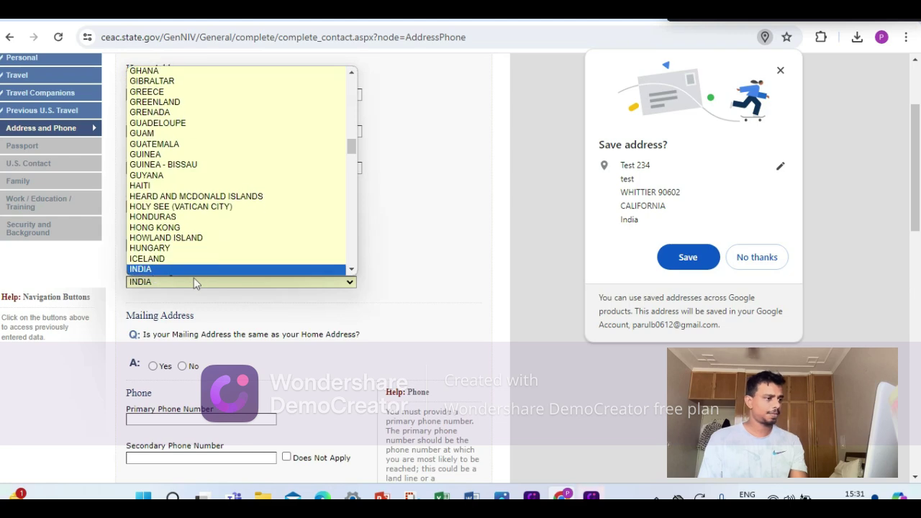
{"action": "key", "text": "Return"}
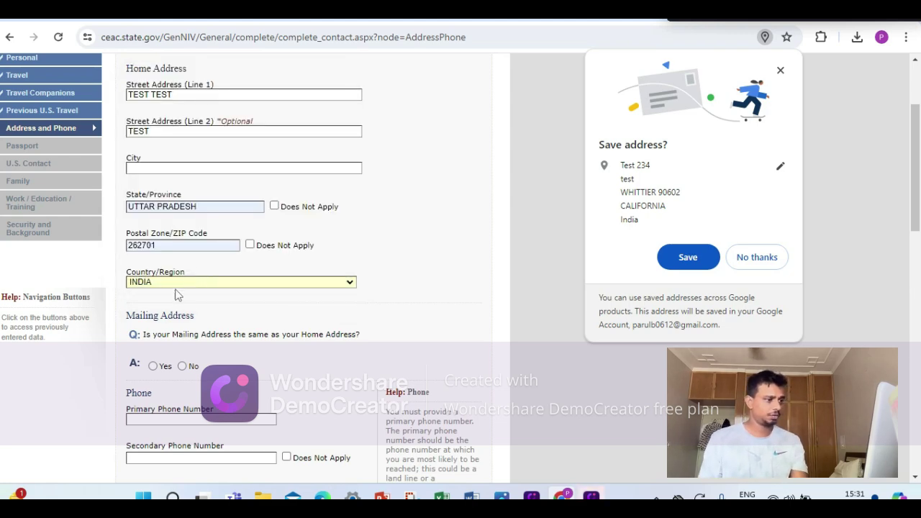
{"action": "scroll", "coordinate": [179, 294], "scroll_direction": "down", "scroll_amount": 2}
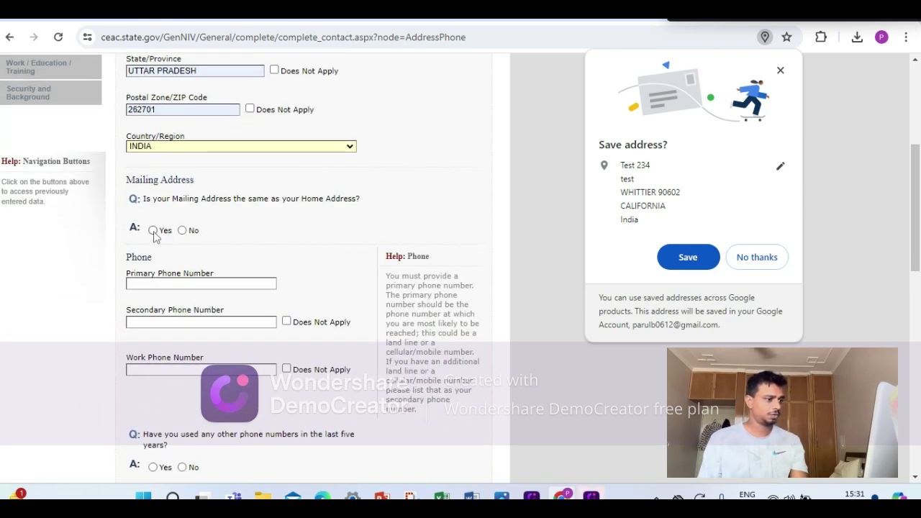
Enter the primary phone number, mark secondary and work phones N/A, and answer No to other numbers.
{"action": "left_click", "coordinate": [178, 283]}
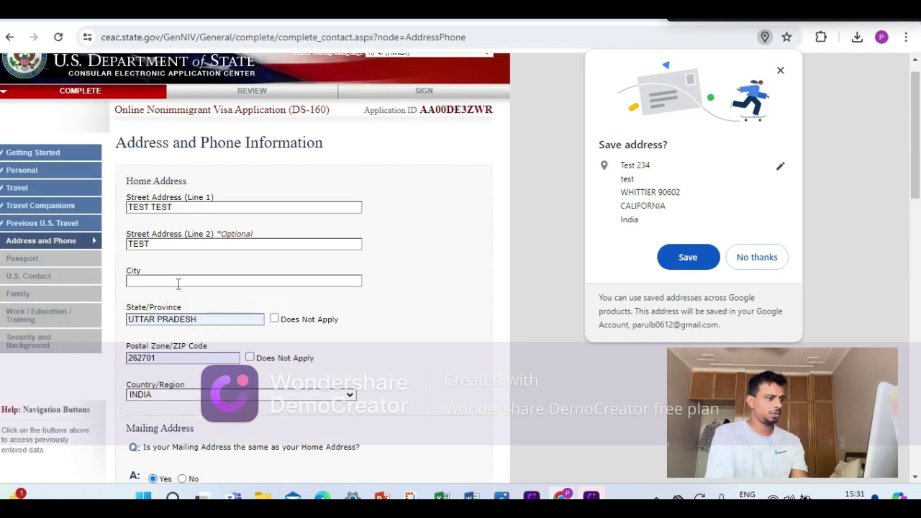
{"action": "scroll", "coordinate": [241, 275], "scroll_direction": "down", "scroll_amount": 4}
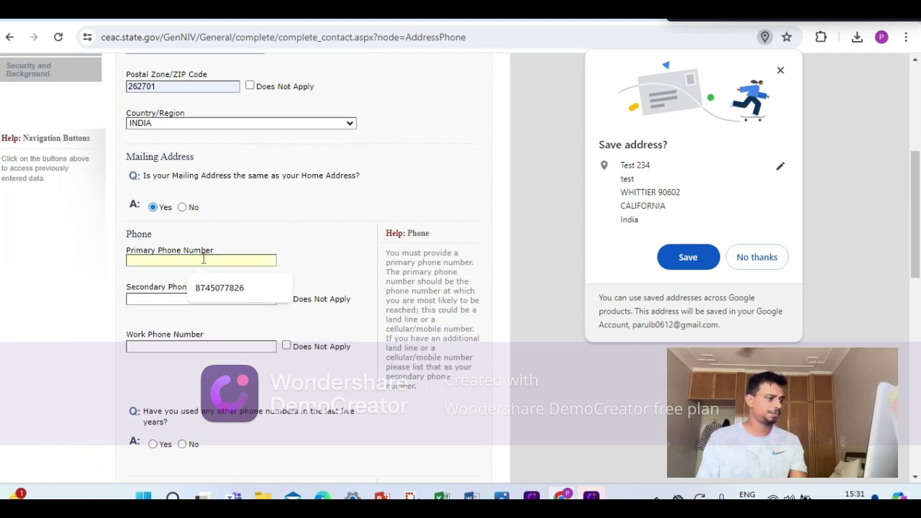
{"action": "type", "text": "9999999999"}
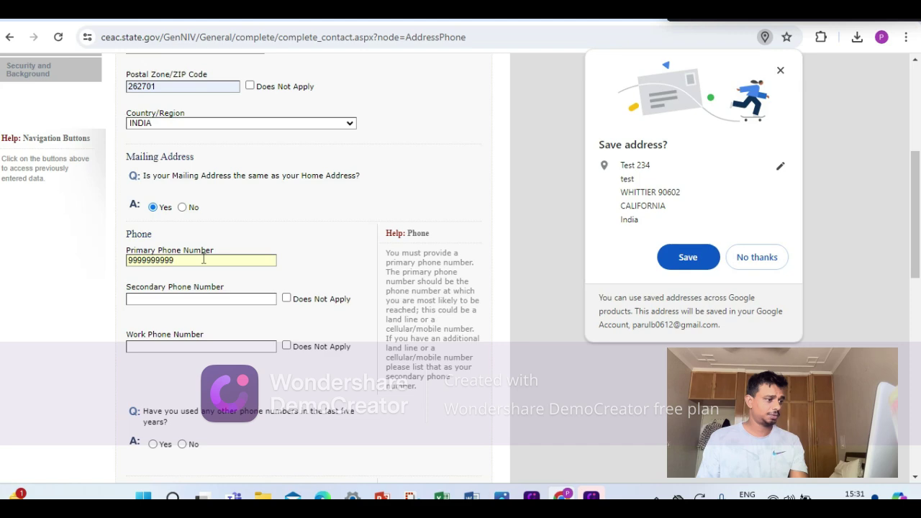
{"action": "scroll", "coordinate": [208, 273], "scroll_direction": "down", "scroll_amount": 2}
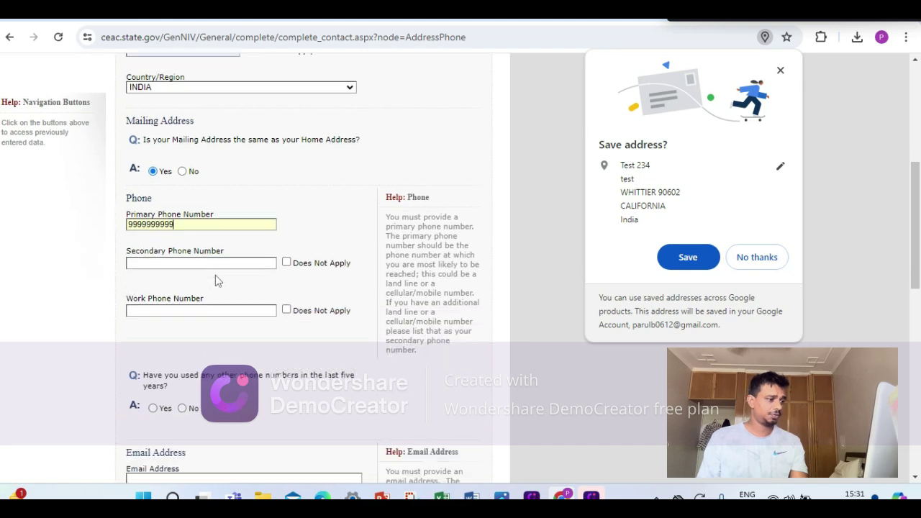
{"action": "left_click", "coordinate": [287, 163]}
{"action": "left_click", "coordinate": [287, 210]}
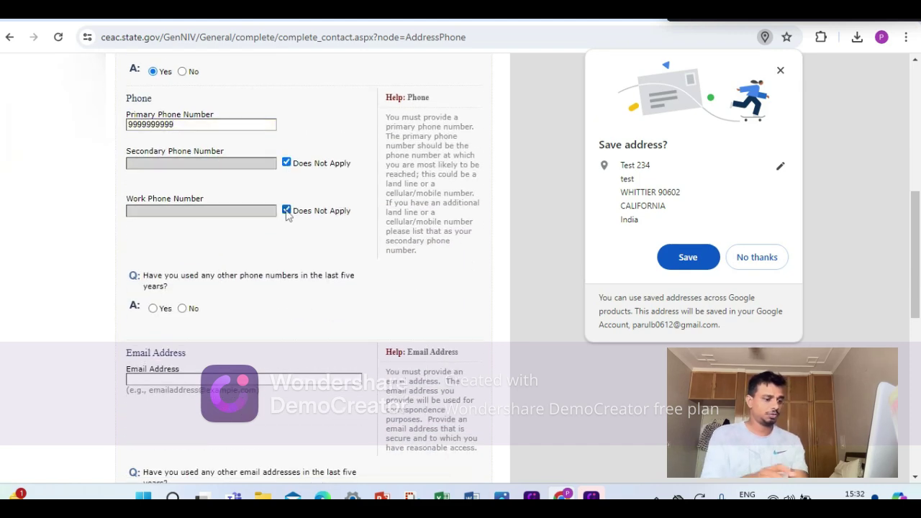
{"action": "scroll", "coordinate": [309, 267], "scroll_direction": "down", "scroll_amount": 2}
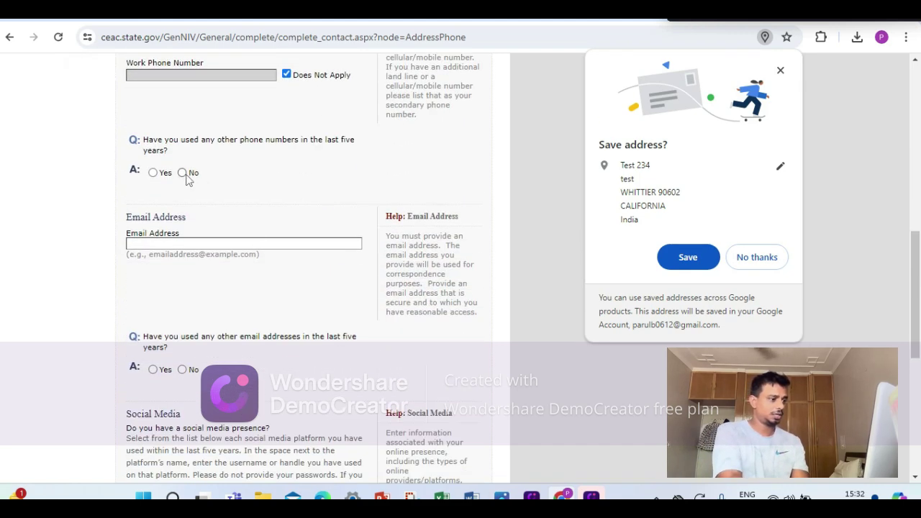
{"action": "left_click", "coordinate": [182, 173]}
Enter the e-mail address and answer No to using other e-mail addresses.
{"action": "scroll", "coordinate": [206, 237], "scroll_direction": "up", "scroll_amount": 5}
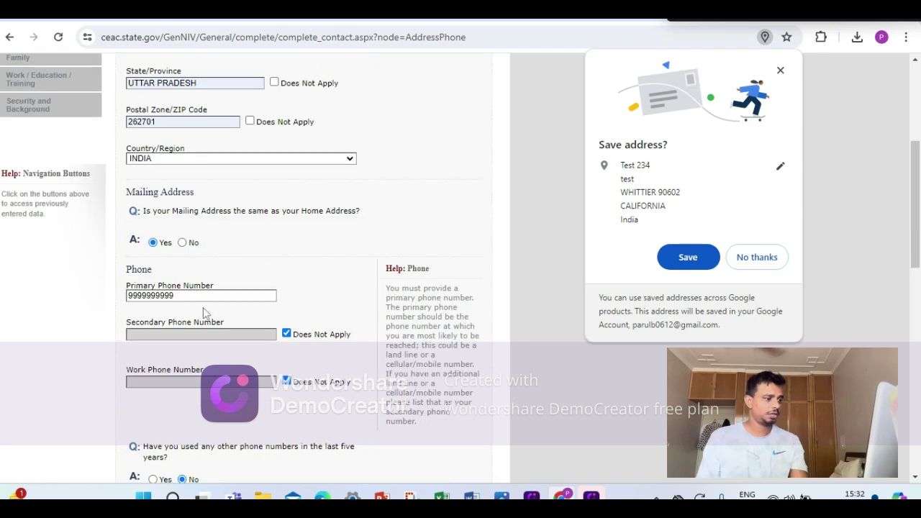
{"action": "scroll", "coordinate": [250, 331], "scroll_direction": "down", "scroll_amount": 3}
{"action": "left_click", "coordinate": [212, 345]}
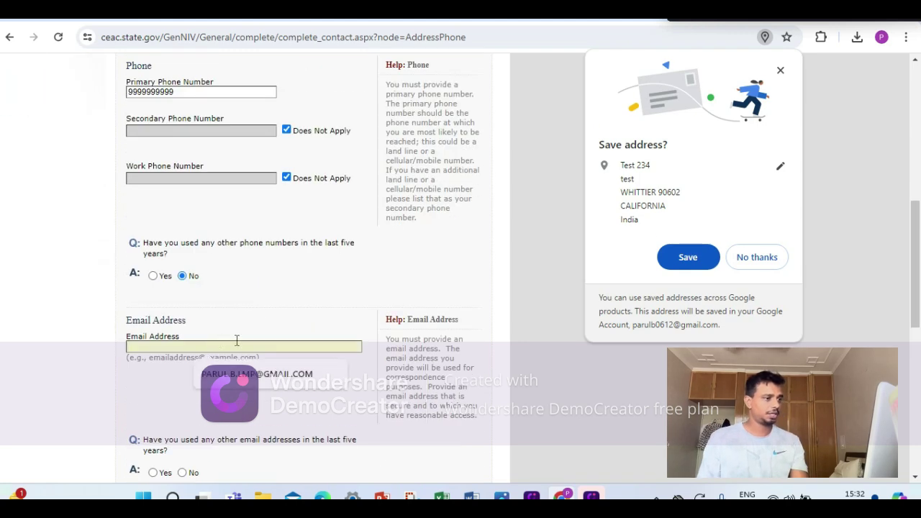
{"action": "type", "text": "test@gmail.com"}
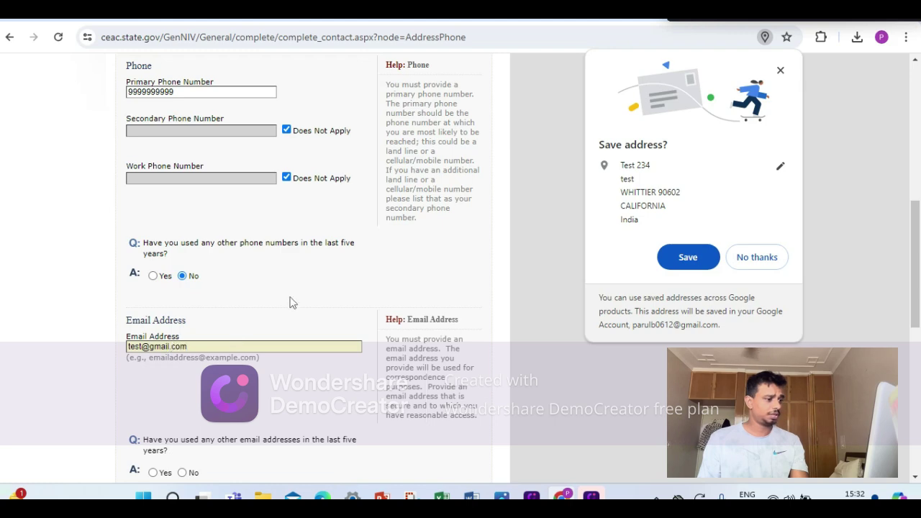
{"action": "scroll", "coordinate": [289, 302], "scroll_direction": "down", "scroll_amount": 3}
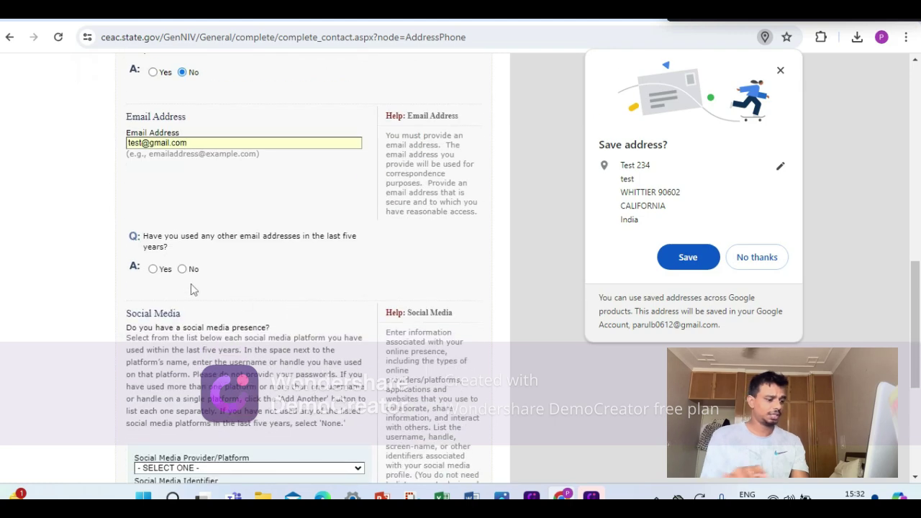
{"action": "left_click", "coordinate": [182, 265]}
{"action": "scroll", "coordinate": [303, 274], "scroll_direction": "down", "scroll_amount": 4}
{"action": "scroll", "coordinate": [228, 224], "scroll_direction": "up", "scroll_amount": 7}
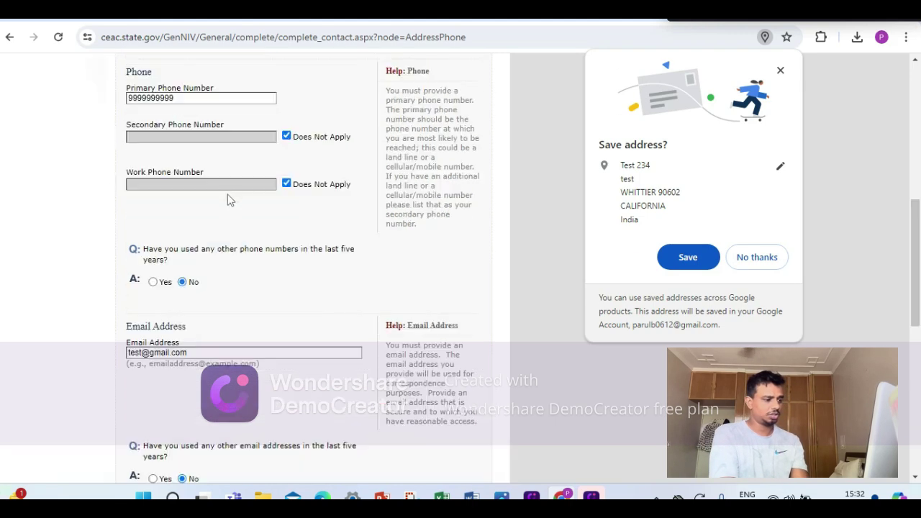
{"action": "scroll", "coordinate": [216, 281], "scroll_direction": "down", "scroll_amount": 5}
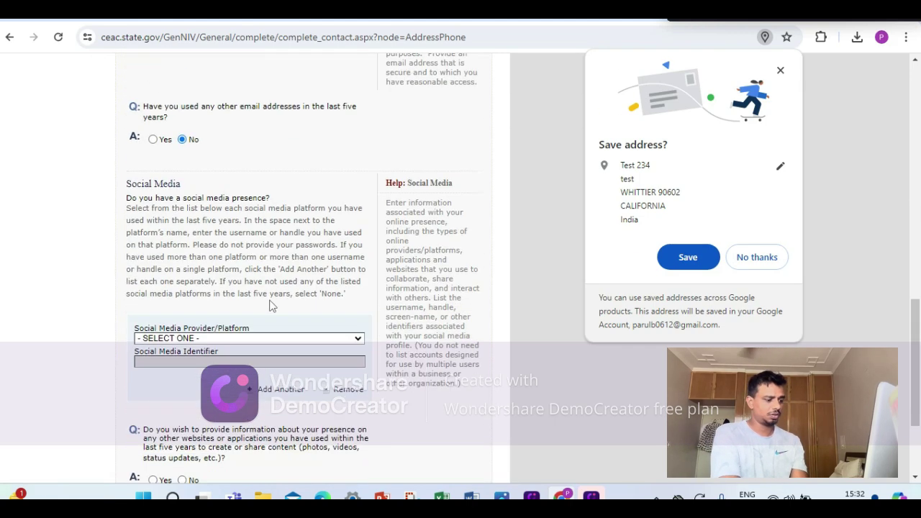
Add INSTAGRAM with identifier TESTINSTA, answer No to other websites, and save.
{"action": "left_click", "coordinate": [210, 338]}
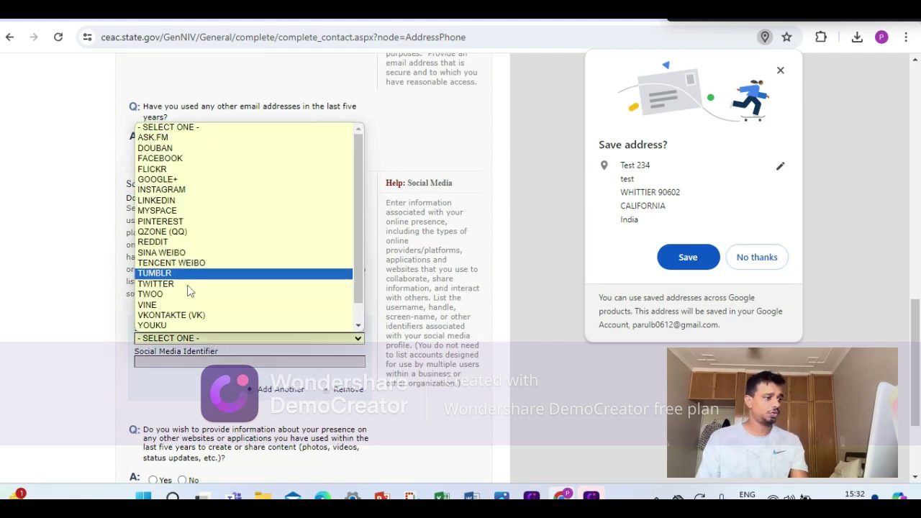
{"action": "left_click", "coordinate": [182, 190]}
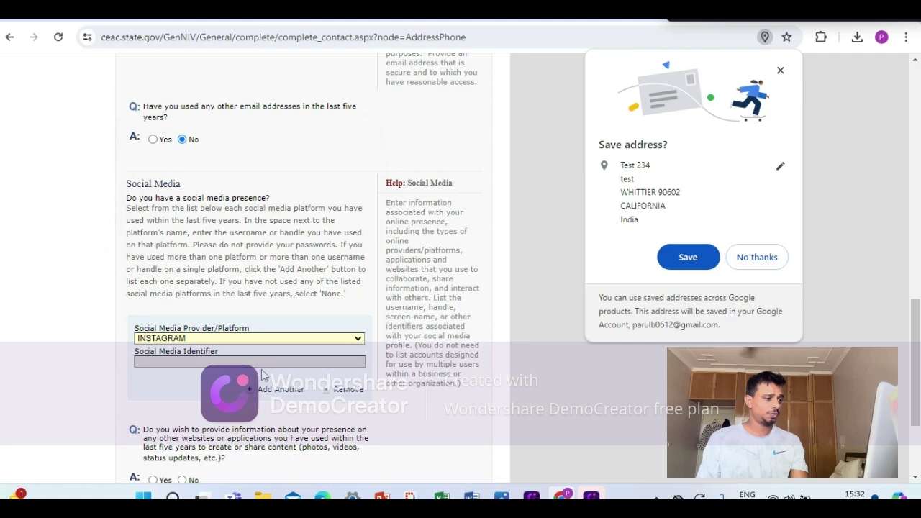
{"action": "scroll", "coordinate": [266, 371], "scroll_direction": "up", "scroll_amount": 2}
{"action": "scroll", "coordinate": [323, 318], "scroll_direction": "down", "scroll_amount": 4}
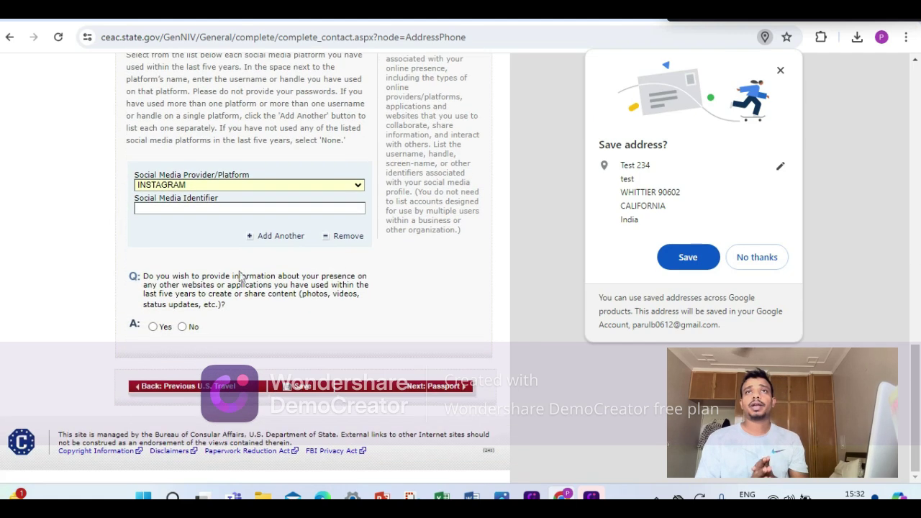
{"action": "left_click", "coordinate": [241, 208]}
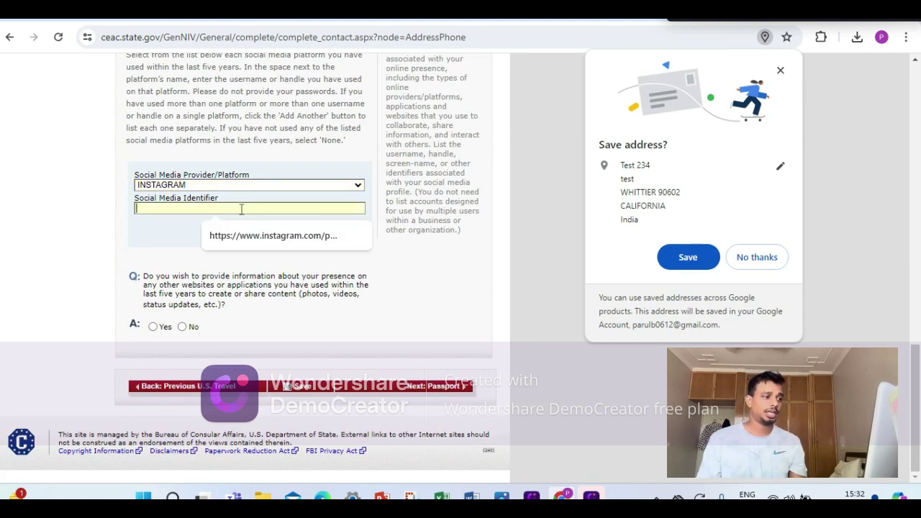
{"action": "left_click", "coordinate": [242, 202]}
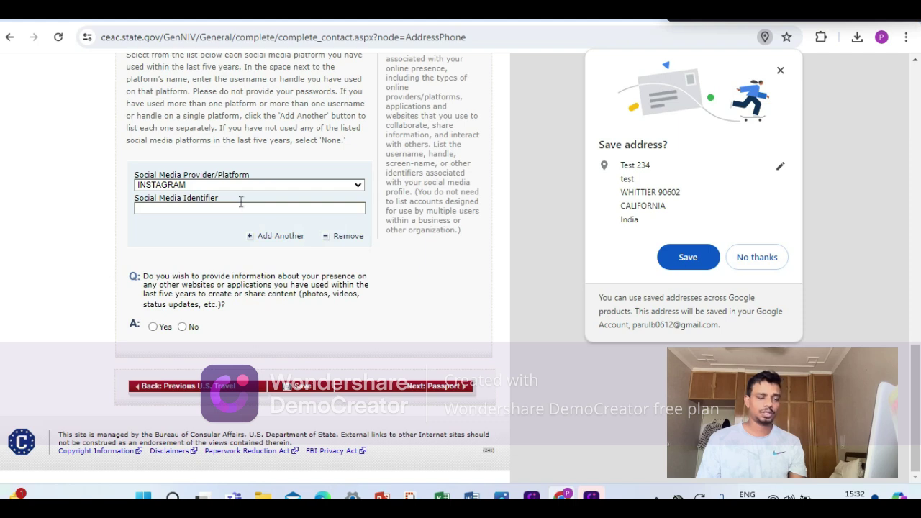
{"action": "left_click", "coordinate": [240, 207]}
{"action": "type", "text": "T"}
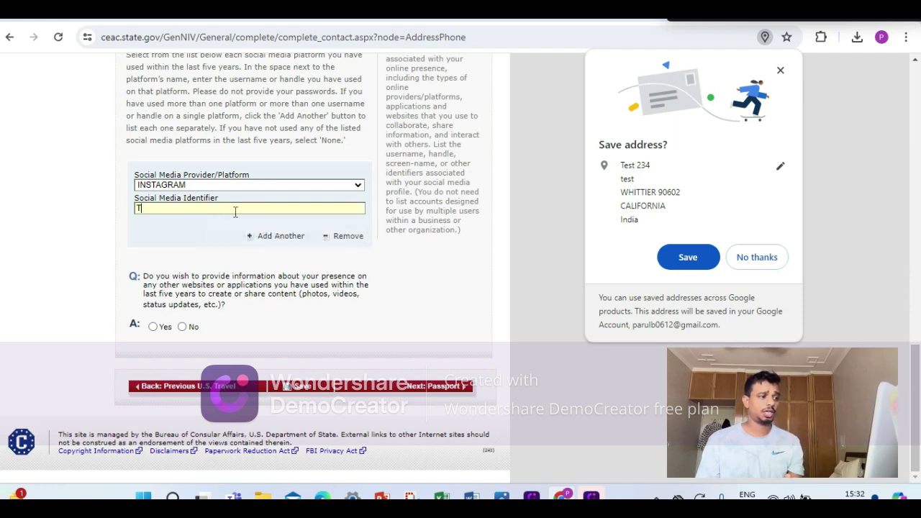
{"action": "type", "text": "ESTINSTA"}
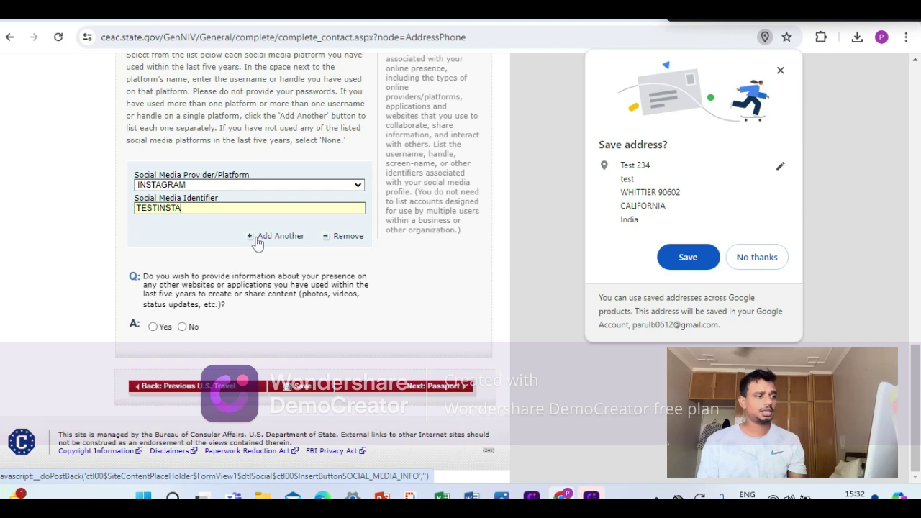
{"action": "left_click", "coordinate": [183, 326]}
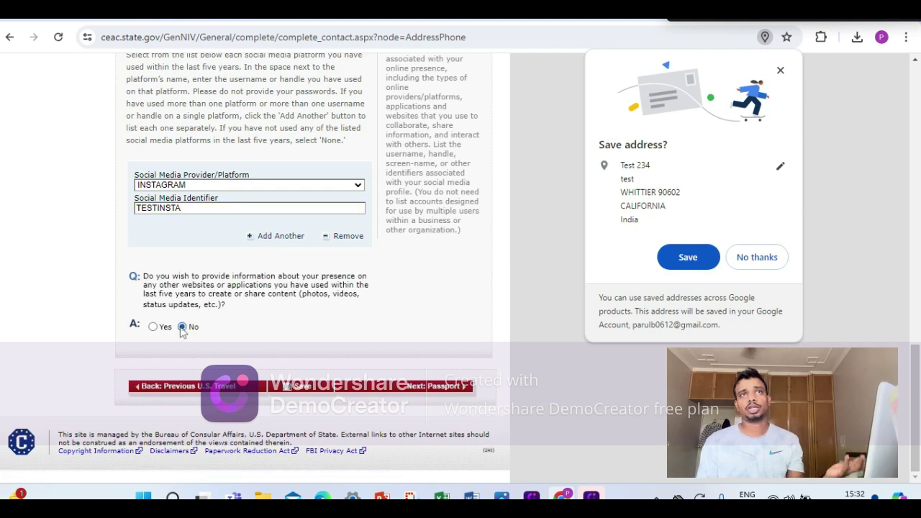
{"action": "left_click", "coordinate": [320, 392]}
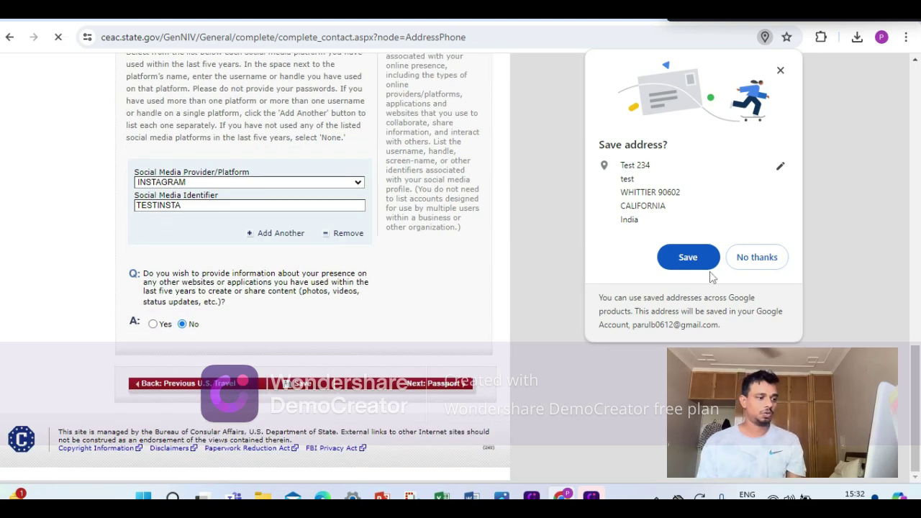
Dismiss the browser's address popup, fill City as TEST, and save the page.
{"action": "left_click", "coordinate": [741, 266]}
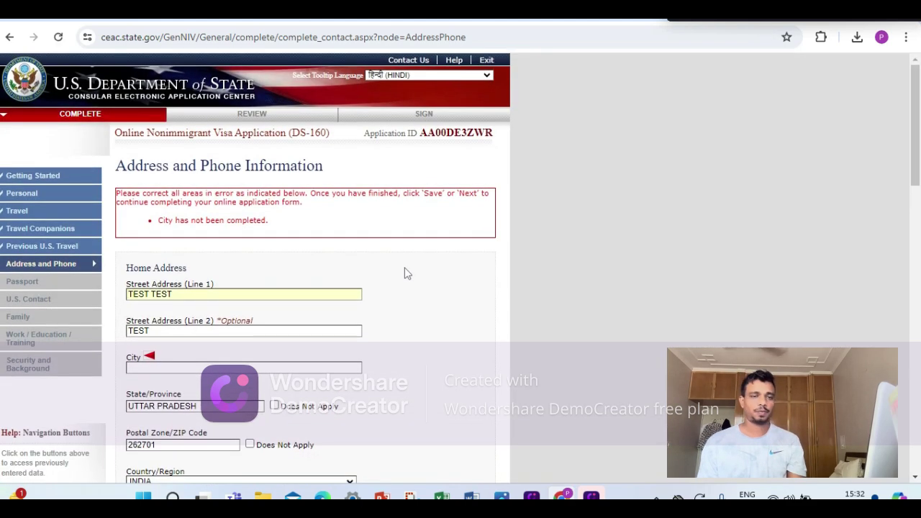
{"action": "scroll", "coordinate": [405, 273], "scroll_direction": "down", "scroll_amount": 2}
{"action": "left_click", "coordinate": [222, 232]}
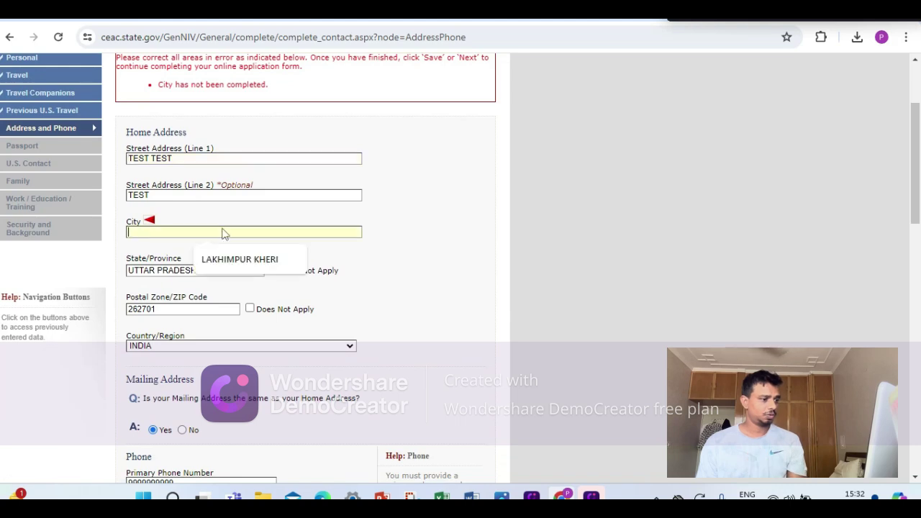
{"action": "type", "text": "TEST"}
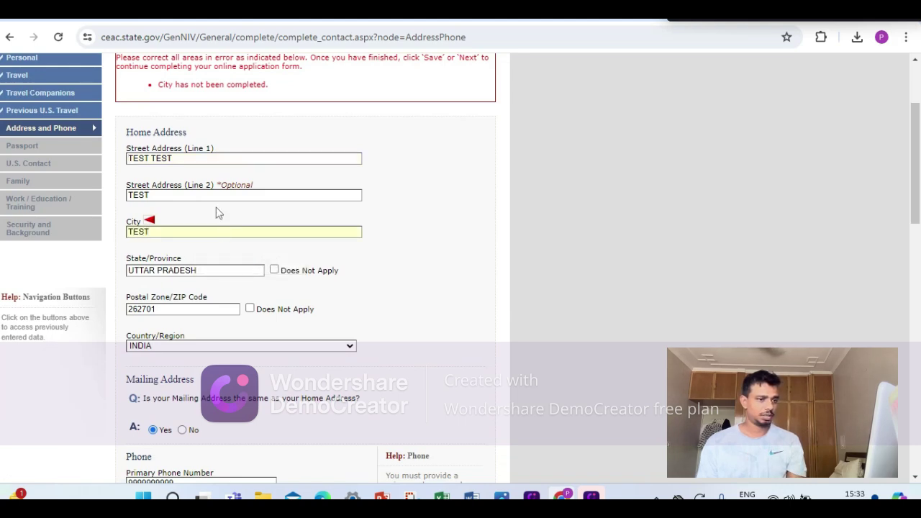
{"action": "scroll", "coordinate": [218, 212], "scroll_direction": "down", "scroll_amount": 15}
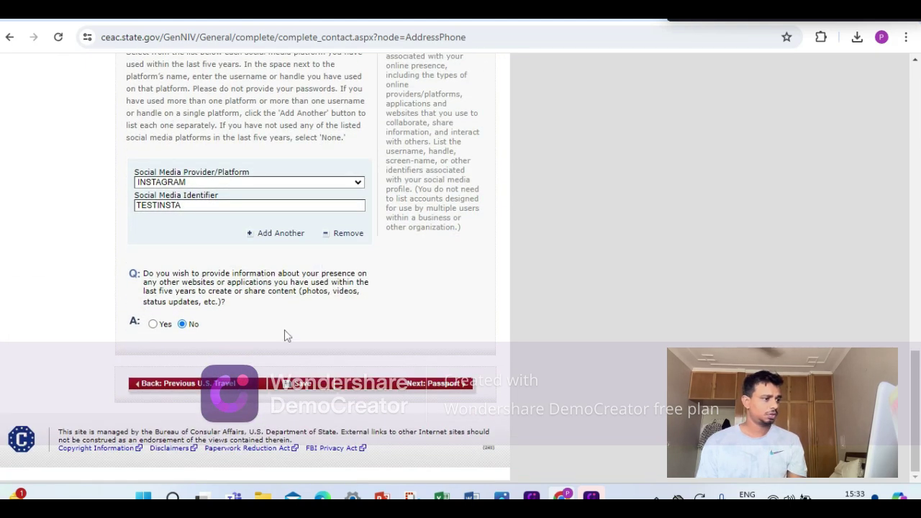
{"action": "left_click", "coordinate": [306, 383]}
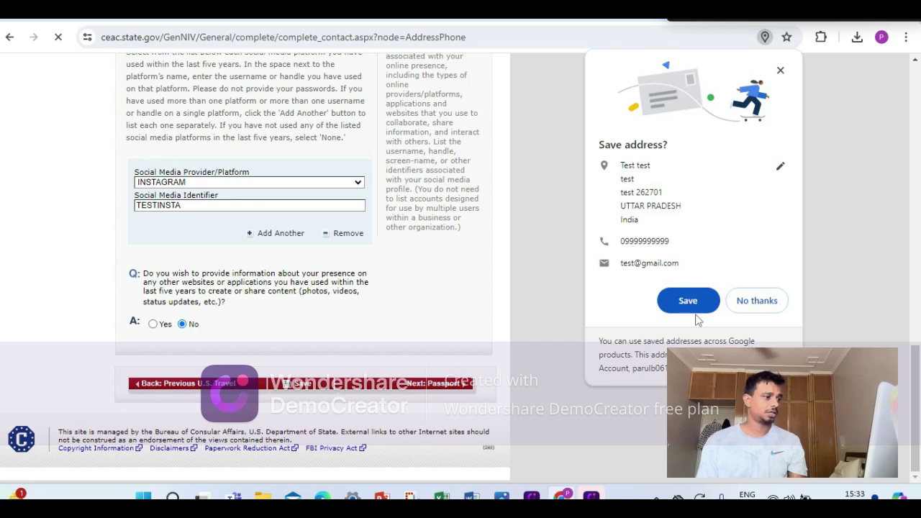
Decline saving the address in the browser, continue the application, and go to Passport.
{"action": "left_click", "coordinate": [757, 301]}
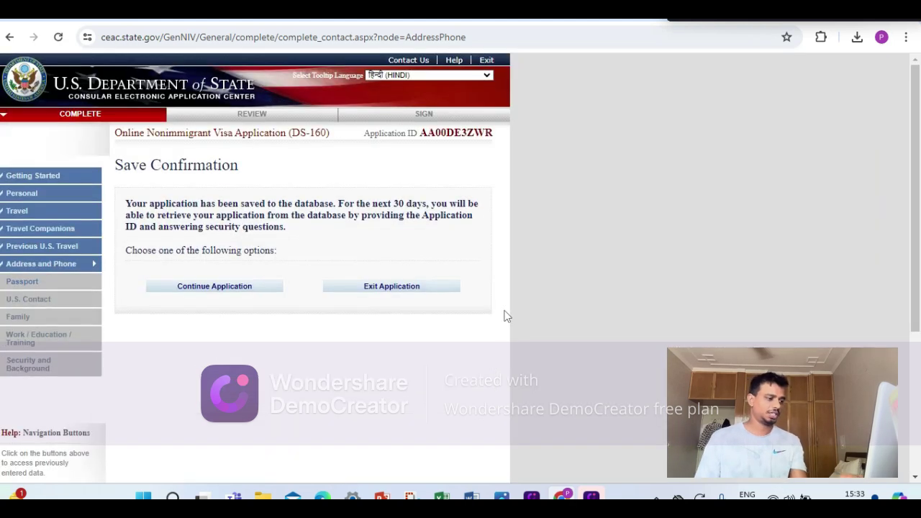
{"action": "scroll", "coordinate": [506, 317], "scroll_direction": "down", "scroll_amount": 3}
{"action": "left_click", "coordinate": [214, 84]}
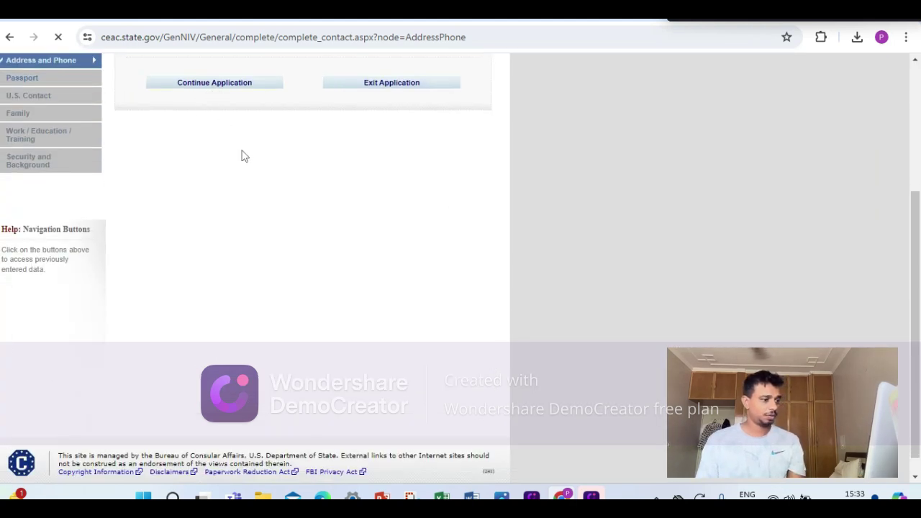
{"action": "scroll", "coordinate": [370, 243], "scroll_direction": "down", "scroll_amount": 7}
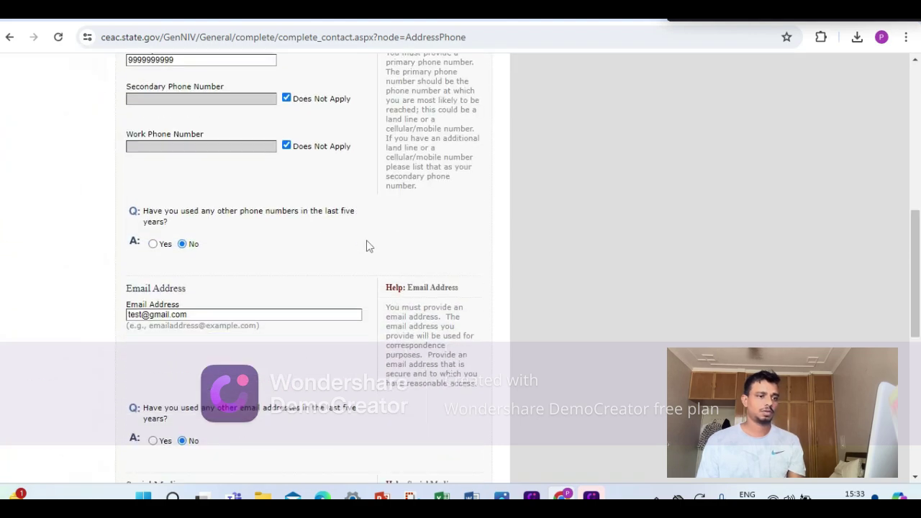
{"action": "scroll", "coordinate": [421, 305], "scroll_direction": "down", "scroll_amount": 7}
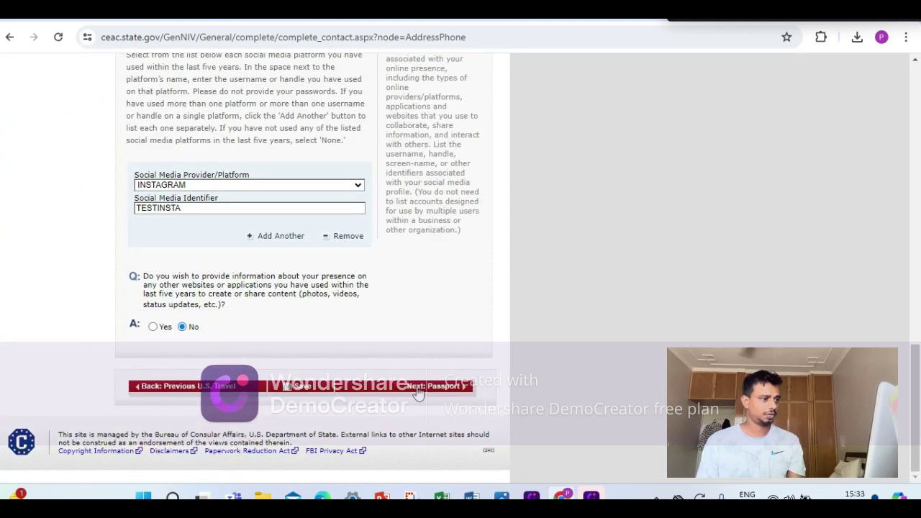
{"action": "left_click", "coordinate": [419, 389]}
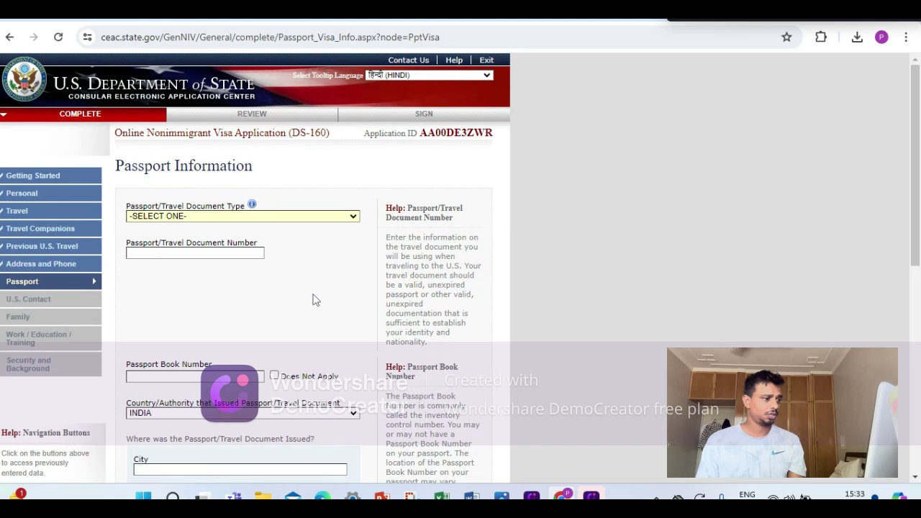
Set passport type REGULAR, enter the passport number, and mark Passport Book Number N/A.
{"action": "scroll", "coordinate": [309, 296], "scroll_direction": "down", "scroll_amount": 3}
{"action": "left_click", "coordinate": [198, 81]}
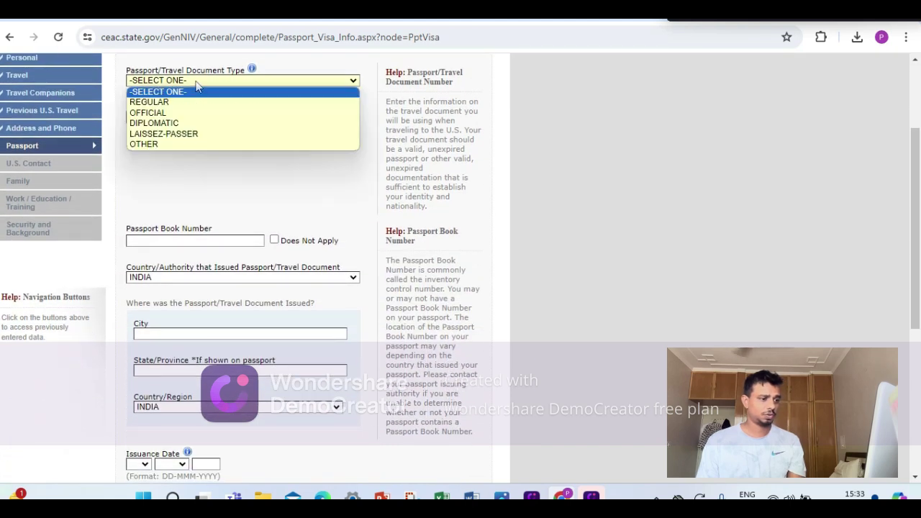
{"action": "left_click", "coordinate": [181, 101]}
{"action": "left_click", "coordinate": [190, 88]}
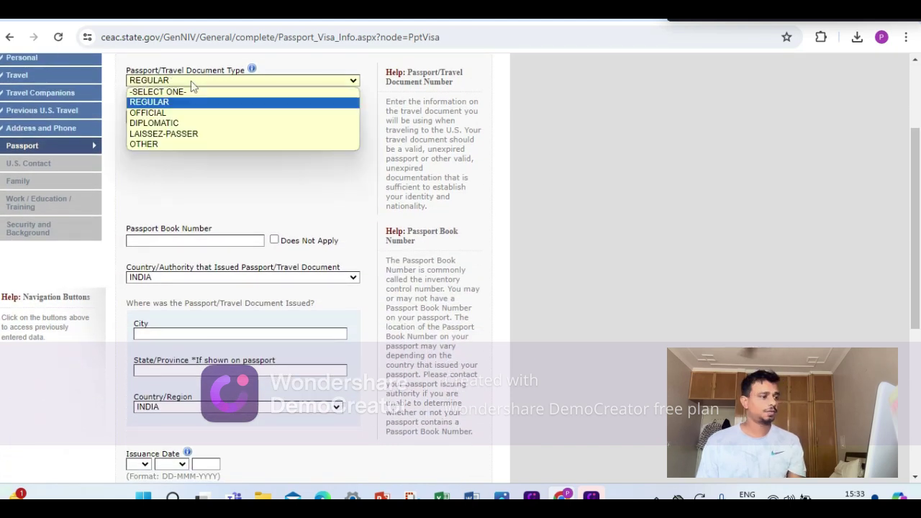
{"action": "scroll", "coordinate": [191, 90], "scroll_direction": "up", "scroll_amount": 3}
{"action": "left_click", "coordinate": [200, 217]}
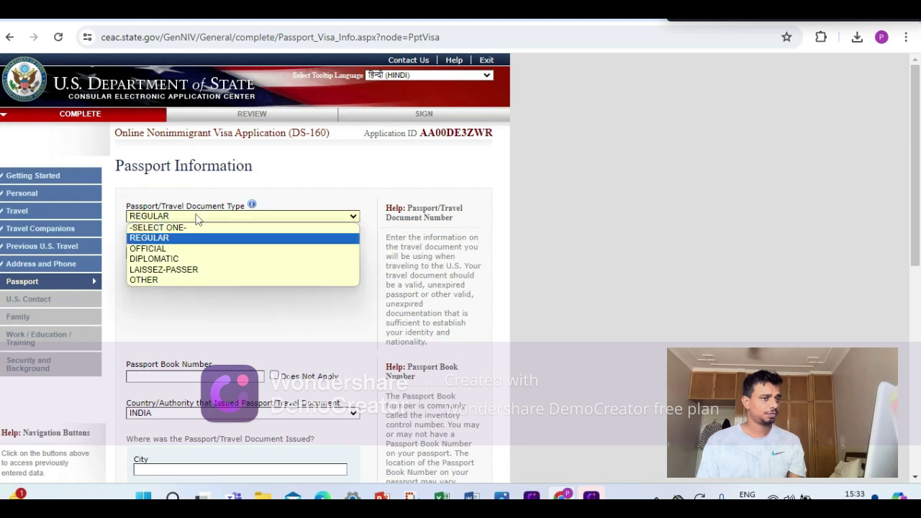
{"action": "left_click", "coordinate": [191, 238]}
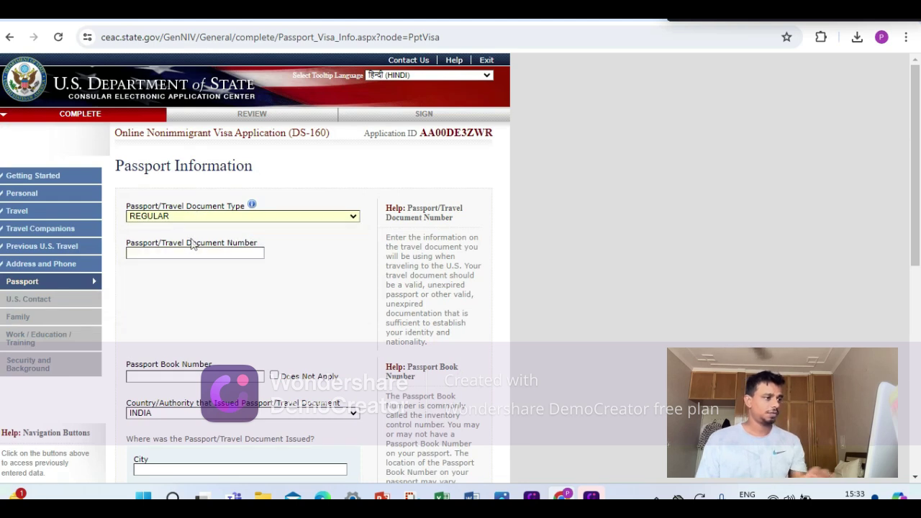
{"action": "scroll", "coordinate": [216, 239], "scroll_direction": "down", "scroll_amount": 2}
{"action": "left_click", "coordinate": [240, 116]}
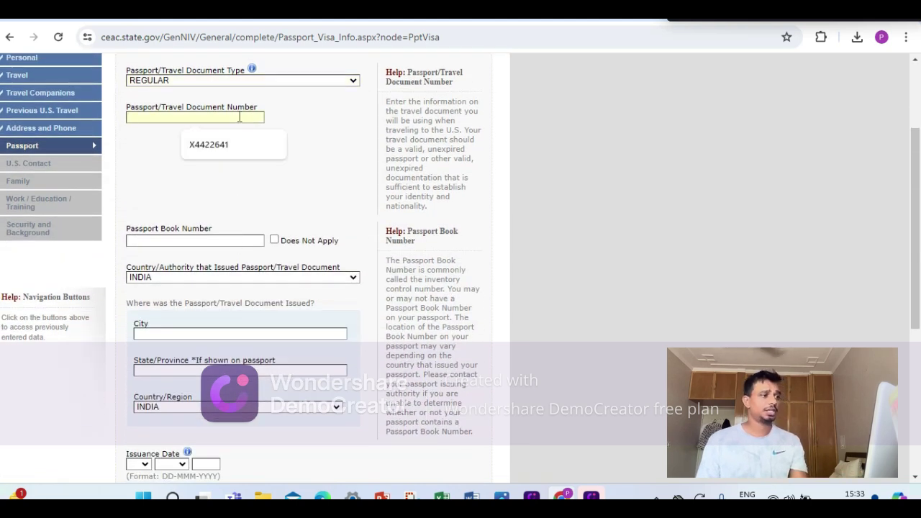
{"action": "type", "text": "99999999"}
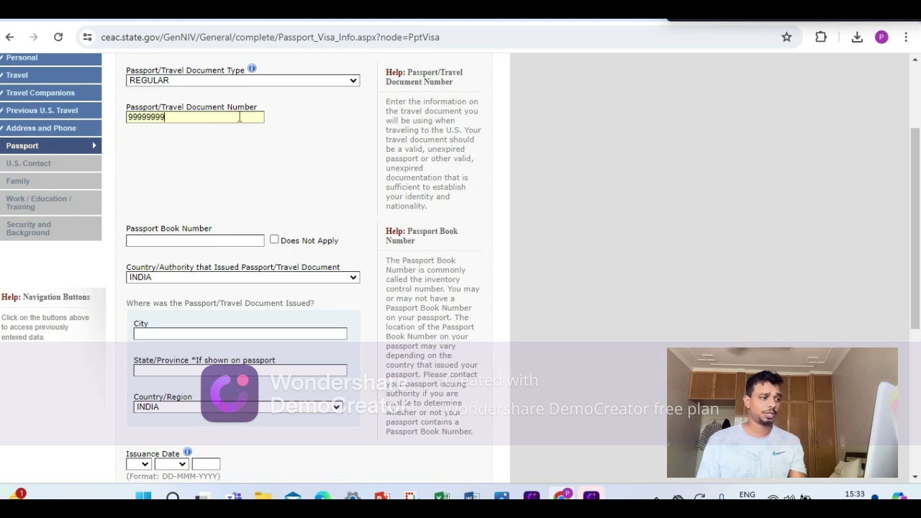
{"action": "scroll", "coordinate": [240, 117], "scroll_direction": "down", "scroll_amount": 2}
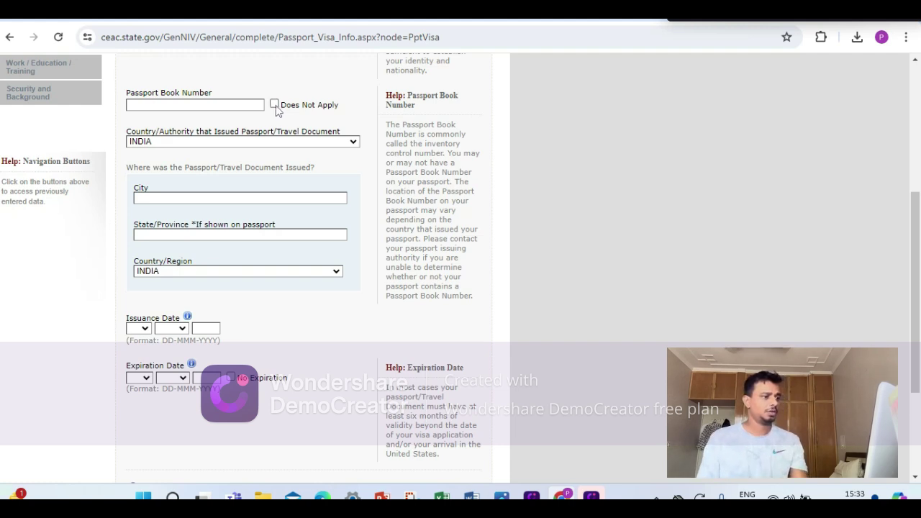
{"action": "left_click", "coordinate": [274, 105]}
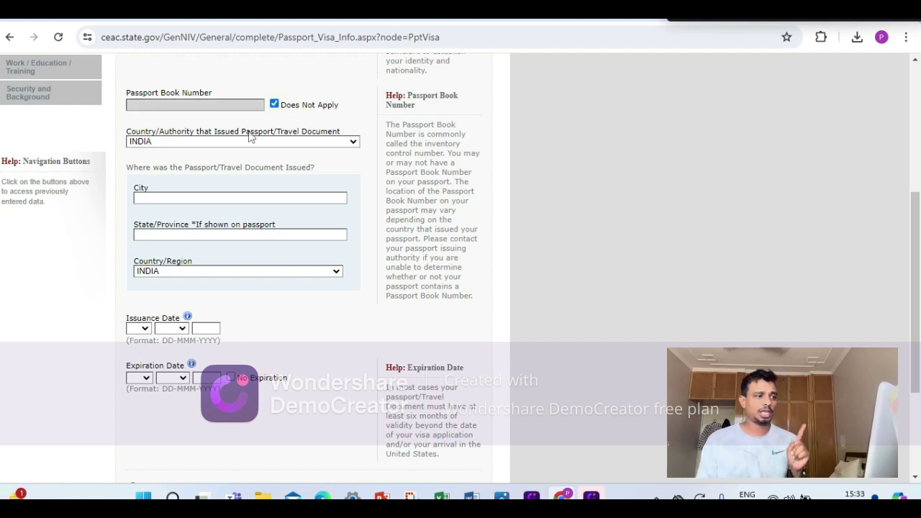
Enter city of issue DELHI and issuance date 18 FEB 2024.
{"action": "left_click", "coordinate": [191, 197]}
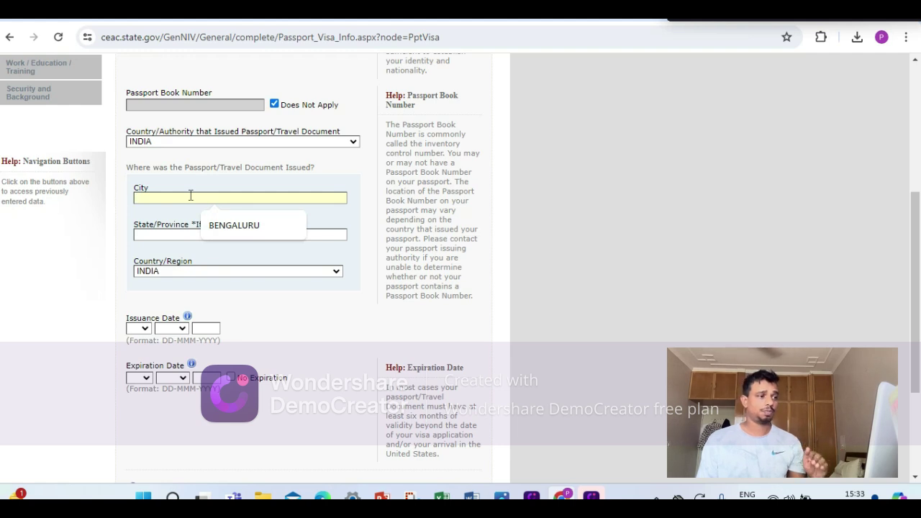
{"action": "type", "text": "DELHI"}
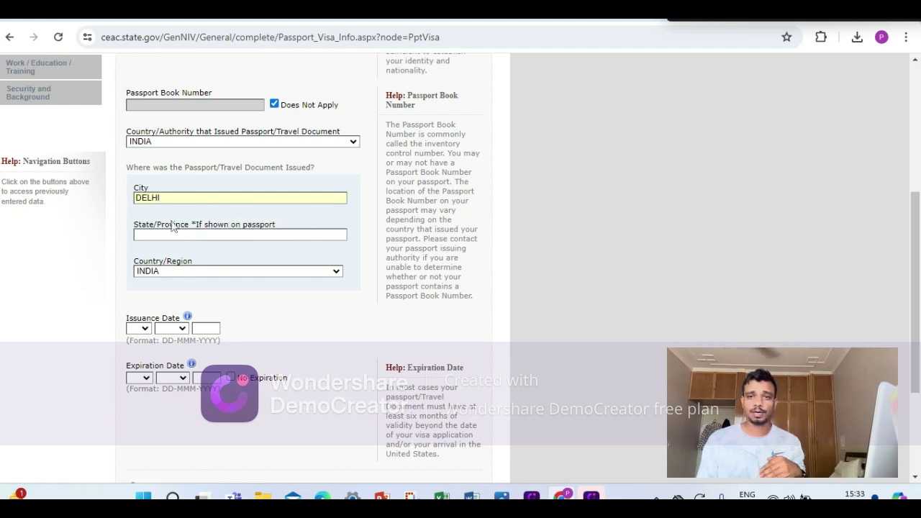
{"action": "left_click", "coordinate": [179, 231]}
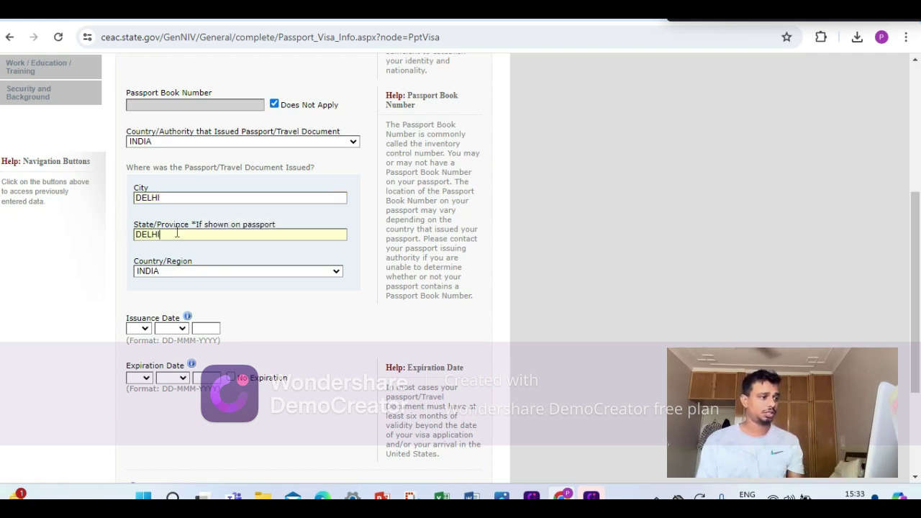
{"action": "left_click", "coordinate": [139, 328]}
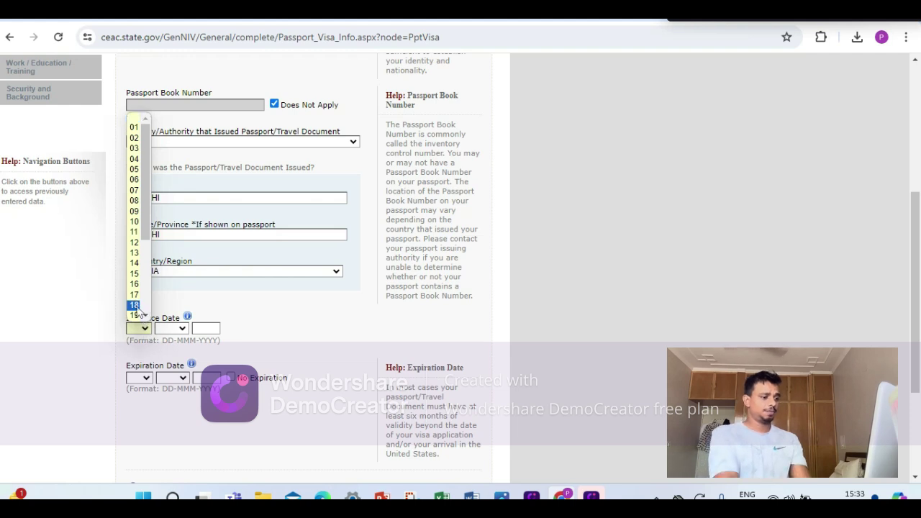
{"action": "left_click", "coordinate": [137, 305]}
{"action": "left_click", "coordinate": [172, 330]}
{"action": "left_click", "coordinate": [175, 358]}
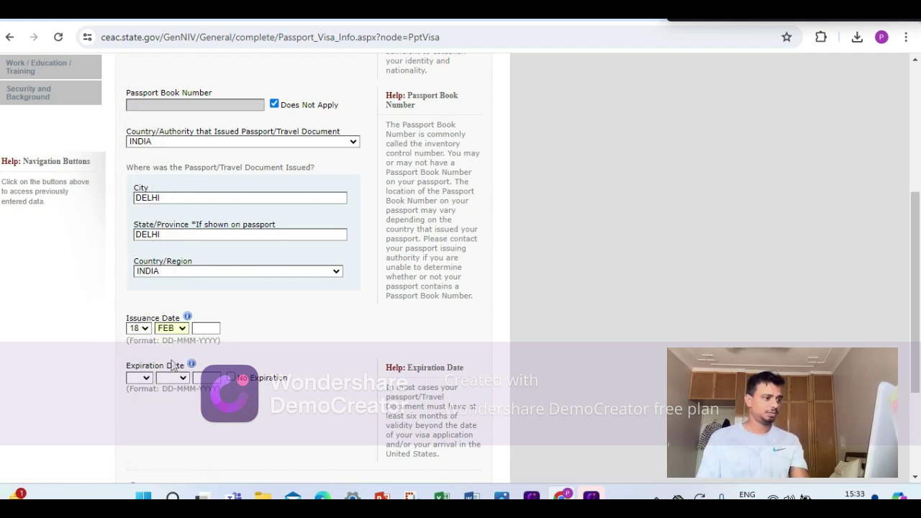
{"action": "left_click", "coordinate": [202, 328]}
{"action": "left_click", "coordinate": [209, 356]}
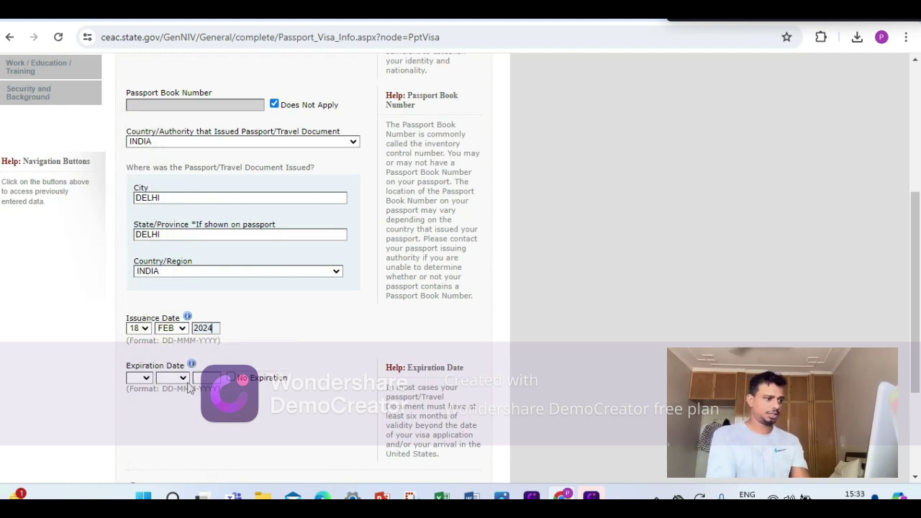
Set the passport expiration date to 17 FEB 2034.
{"action": "left_click", "coordinate": [147, 380]}
{"action": "left_click", "coordinate": [136, 354]}
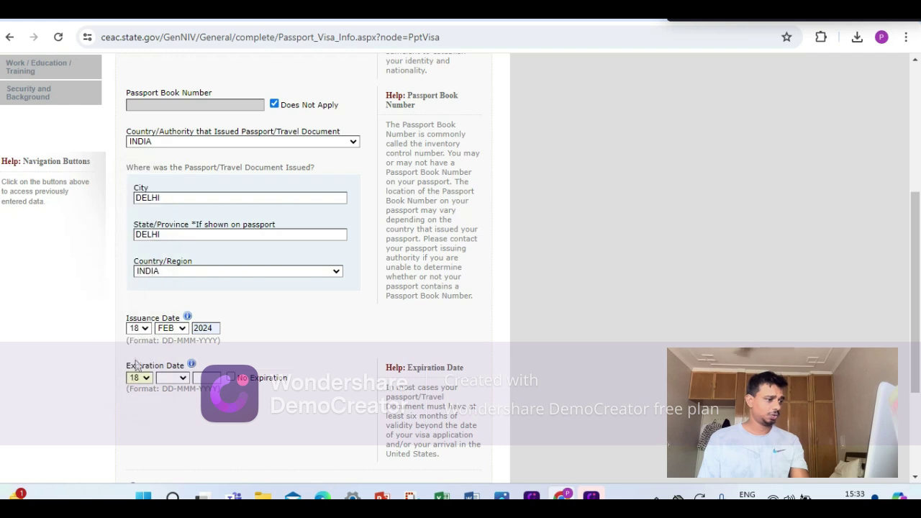
{"action": "left_click", "coordinate": [148, 379]}
{"action": "left_click", "coordinate": [136, 351]}
{"action": "left_click", "coordinate": [173, 380]}
{"action": "left_click", "coordinate": [167, 259]}
{"action": "left_click", "coordinate": [216, 379]}
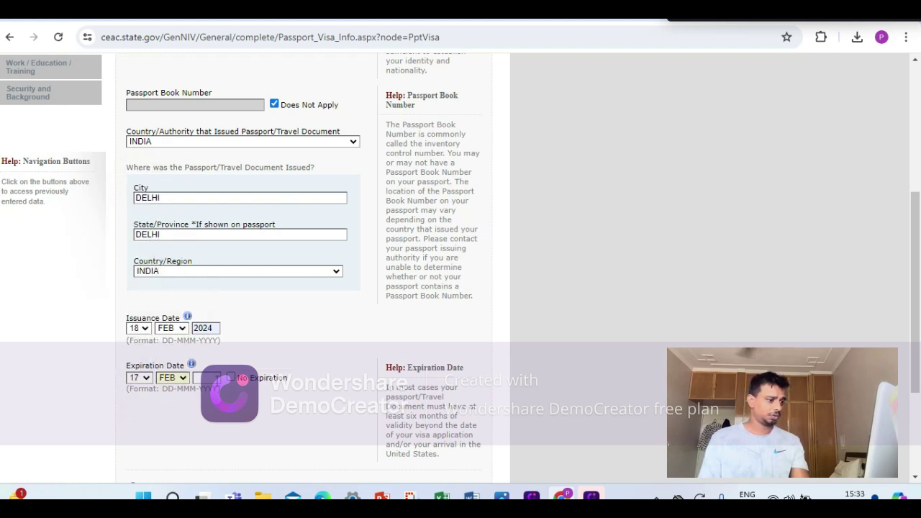
{"action": "left_click", "coordinate": [210, 405]}
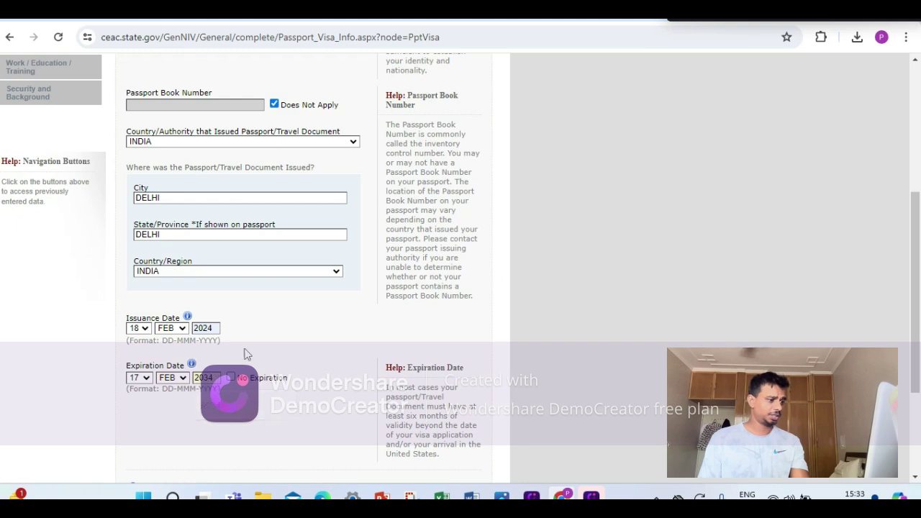
{"action": "scroll", "coordinate": [248, 353], "scroll_direction": "down", "scroll_amount": 3}
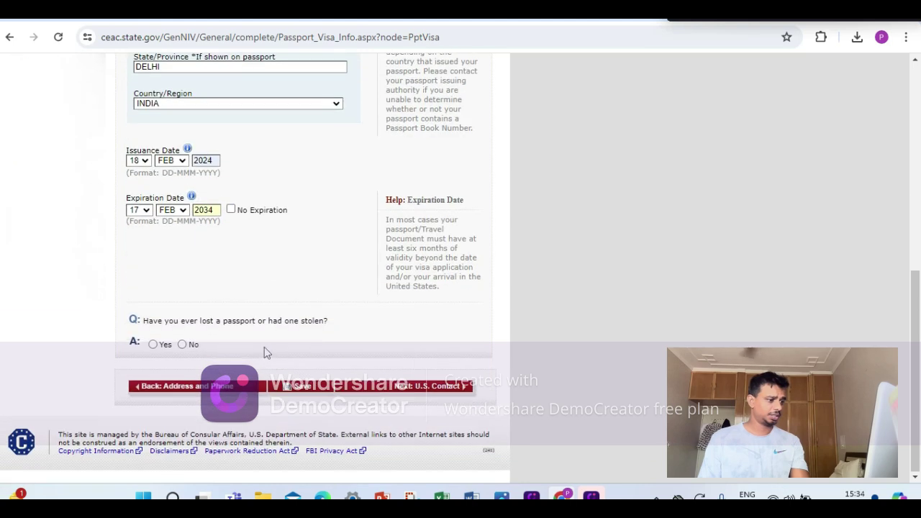
Answer No to any lost or stolen passport, continue after saving, and go to U.S. Contact.
{"action": "left_click", "coordinate": [181, 345]}
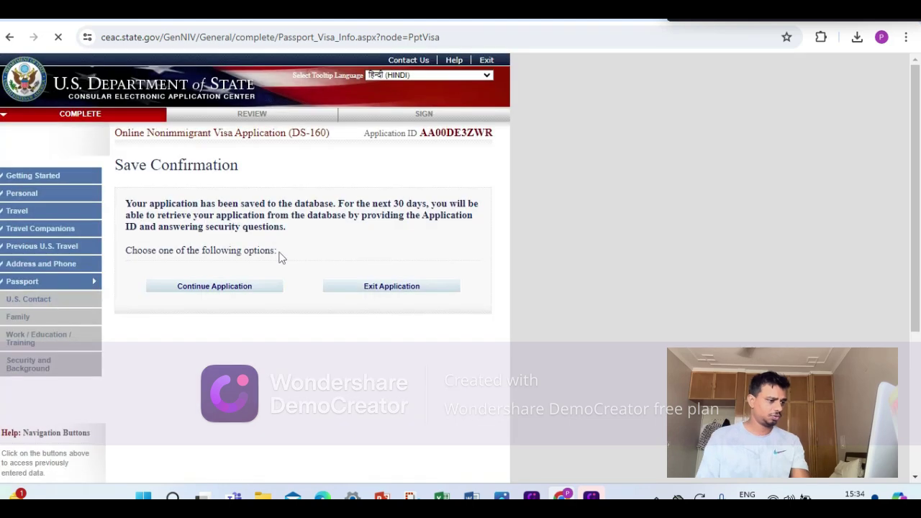
{"action": "left_click", "coordinate": [253, 152]}
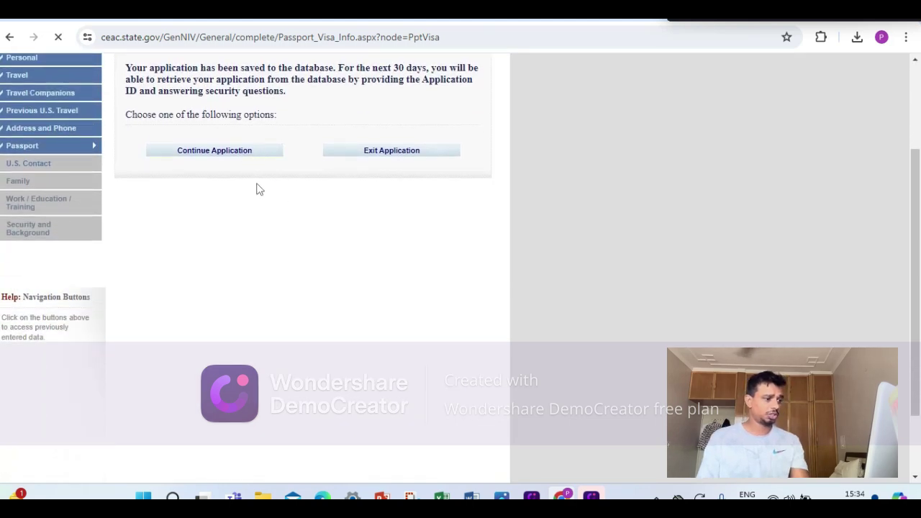
{"action": "scroll", "coordinate": [281, 243], "scroll_direction": "down", "scroll_amount": 6}
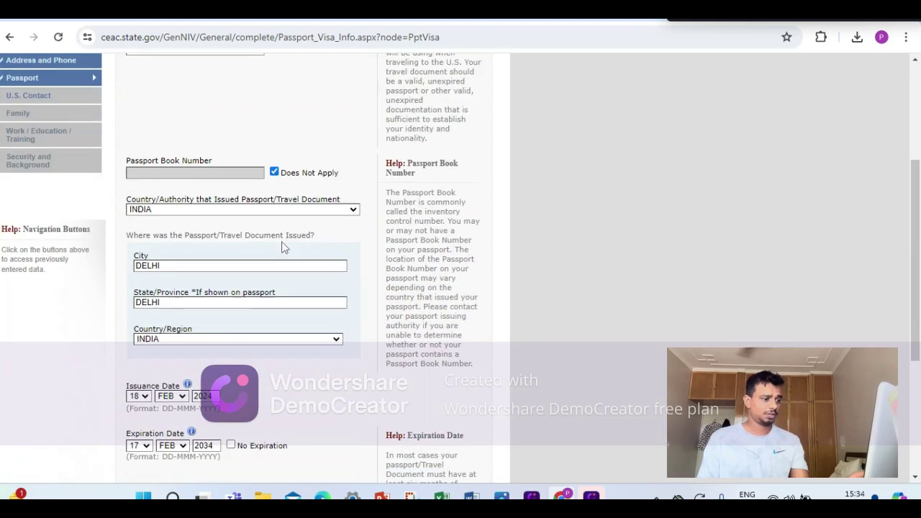
{"action": "left_click", "coordinate": [435, 386]}
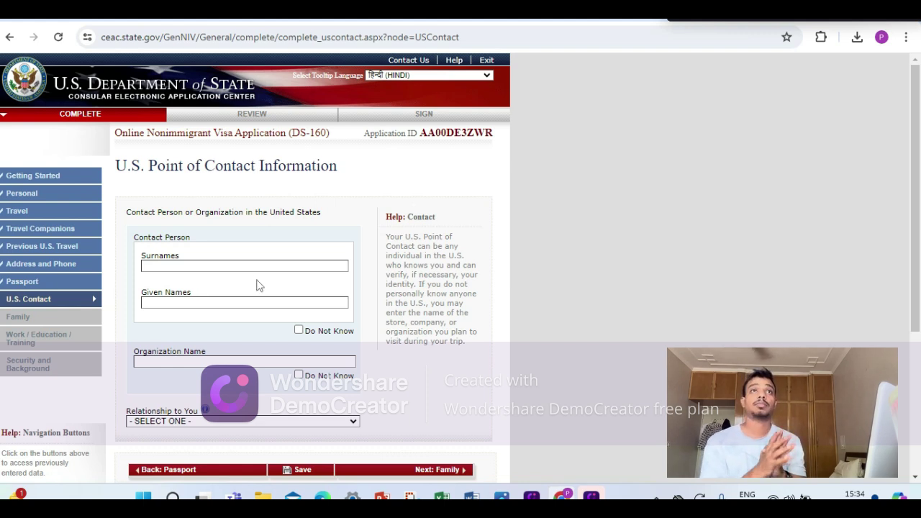
Enter the contact's surname and given names, mark organization Do Not Know, and set relationship FRIEND.
{"action": "left_click", "coordinate": [212, 264]}
{"action": "type", "text": "TEST"}
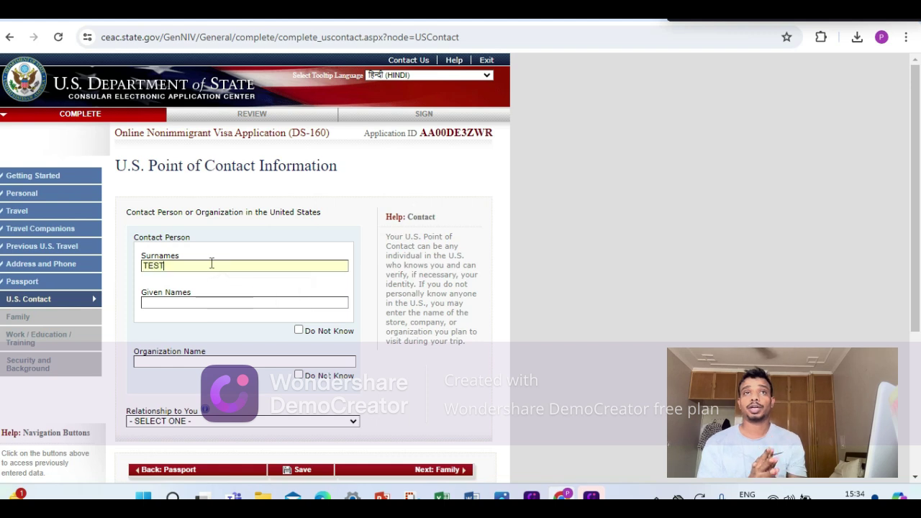
{"action": "type", "text": "T"}
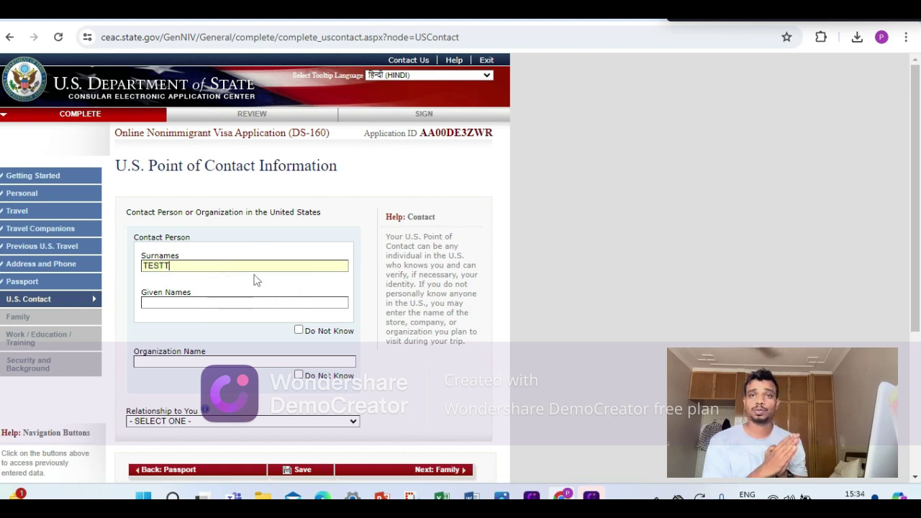
{"action": "left_click", "coordinate": [249, 302]}
{"action": "type", "text": "TEST"}
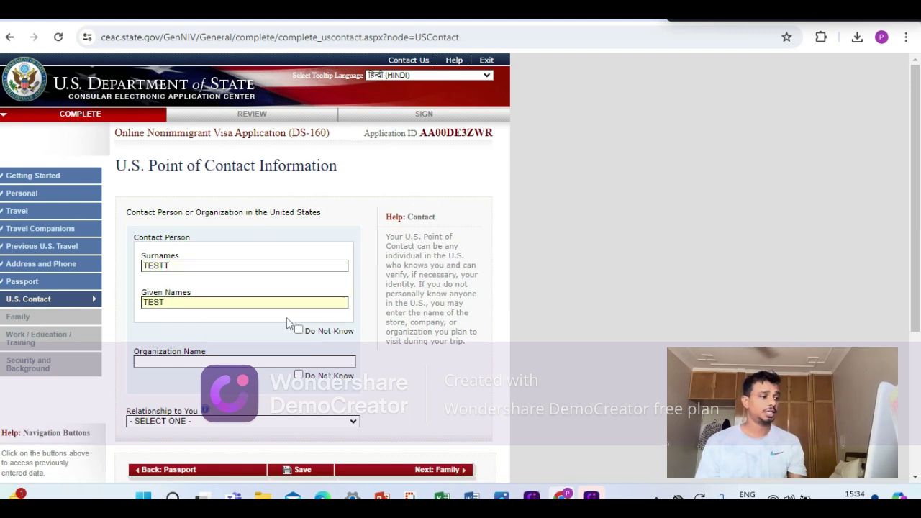
{"action": "scroll", "coordinate": [277, 366], "scroll_direction": "down", "scroll_amount": 3}
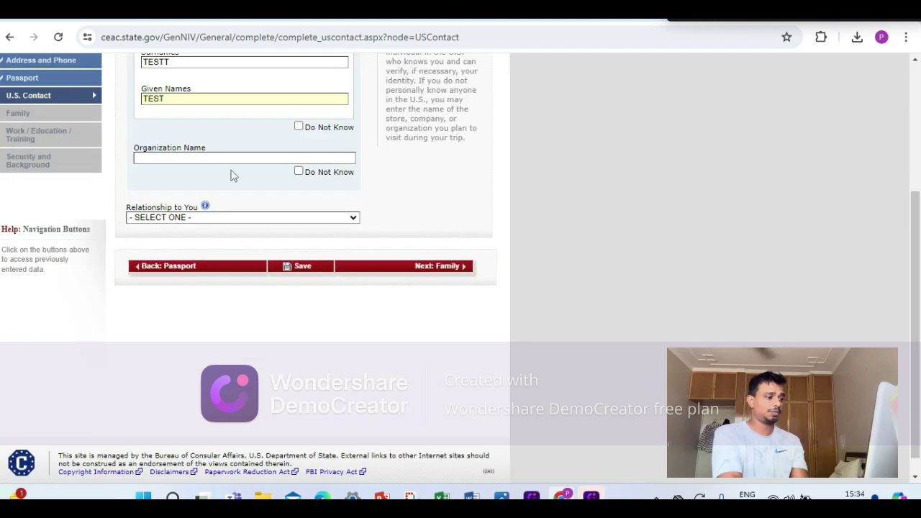
{"action": "left_click", "coordinate": [299, 172]}
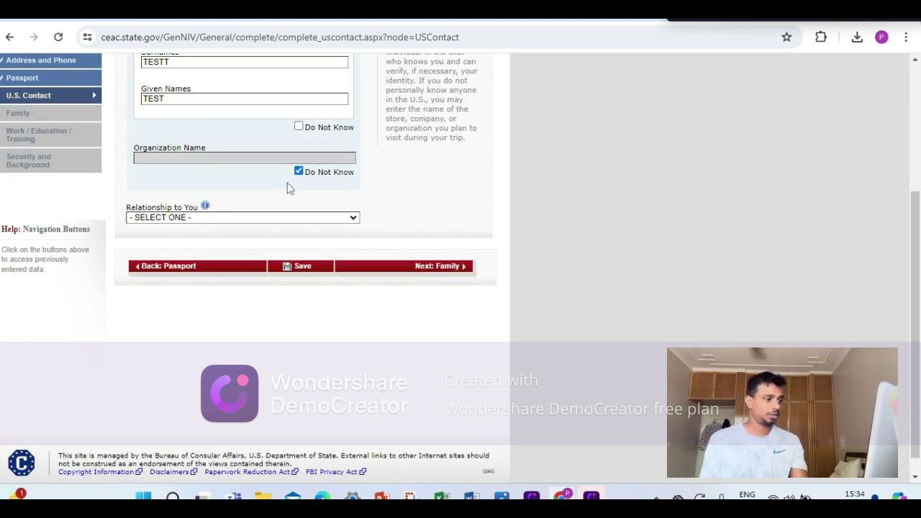
{"action": "left_click", "coordinate": [216, 218]}
{"action": "left_click", "coordinate": [193, 259]}
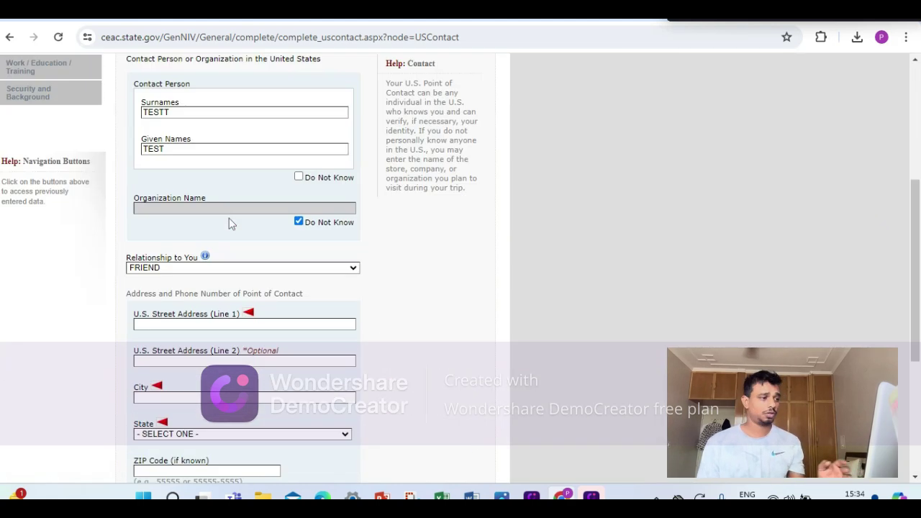
Fill the contact's street address and city, choose state CALIFORNIA, and accept the suggested ZIP.
{"action": "scroll", "coordinate": [229, 223], "scroll_direction": "down", "scroll_amount": 3}
{"action": "left_click", "coordinate": [182, 121]}
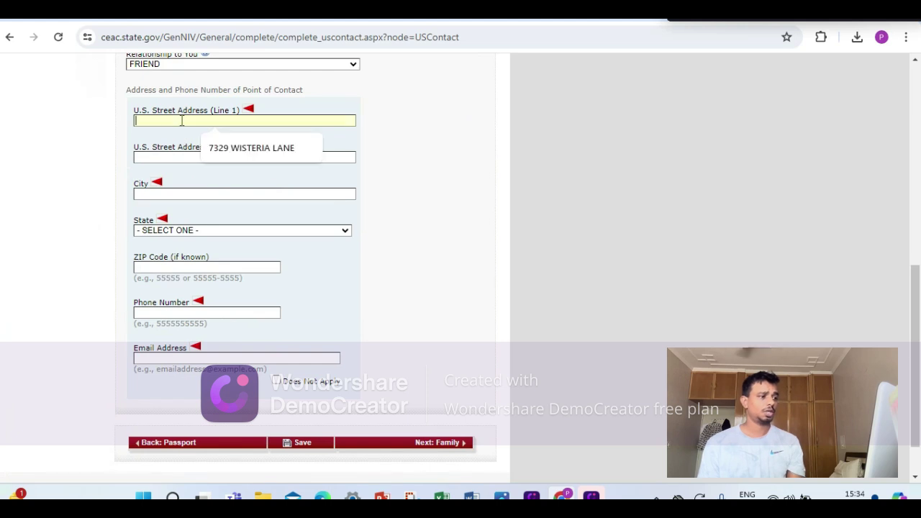
{"action": "type", "text": "TEST"}
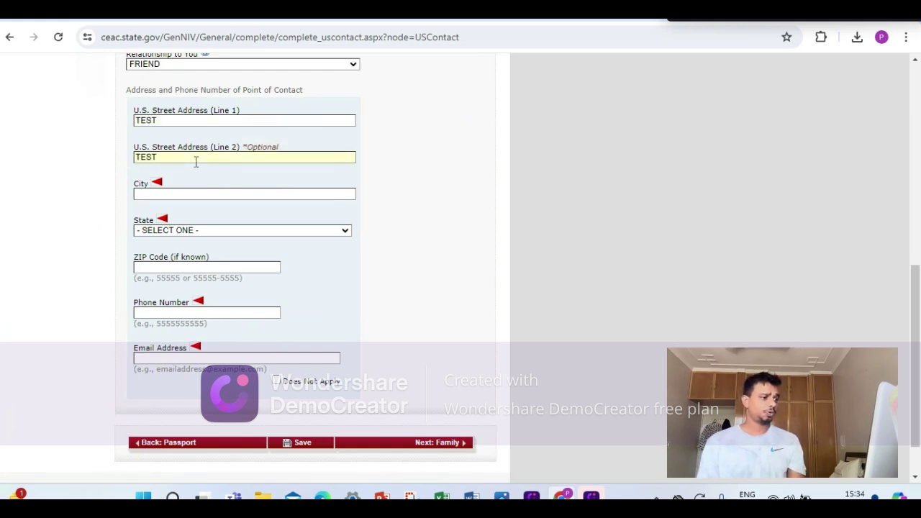
{"action": "left_click", "coordinate": [191, 191]}
{"action": "type", "text": "TEST"}
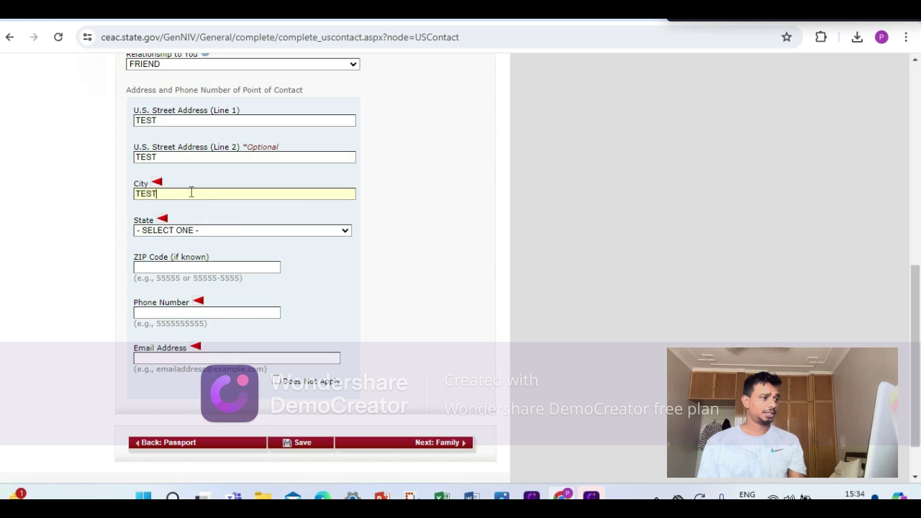
{"action": "left_click", "coordinate": [193, 230]}
{"action": "key", "text": "c"}
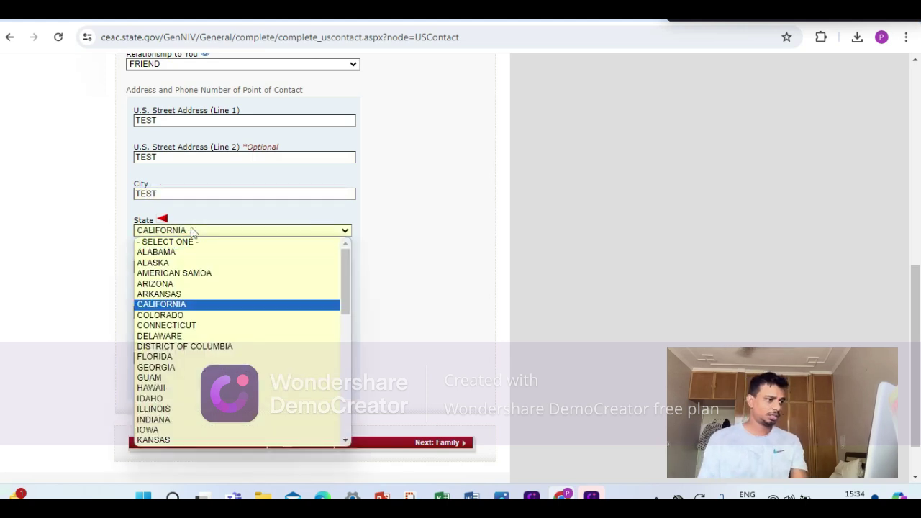
{"action": "left_click", "coordinate": [207, 304]}
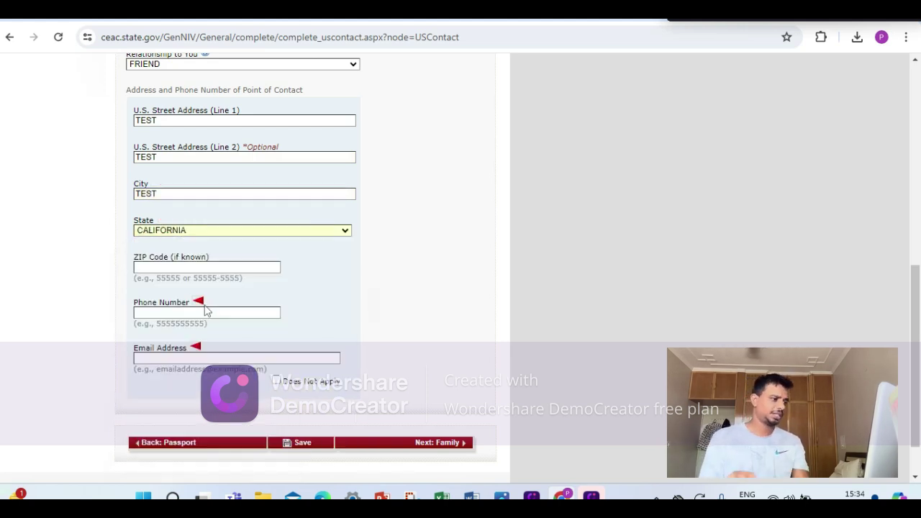
{"action": "double_click", "coordinate": [184, 195]}
{"action": "type", "text": "WHITTIER"}
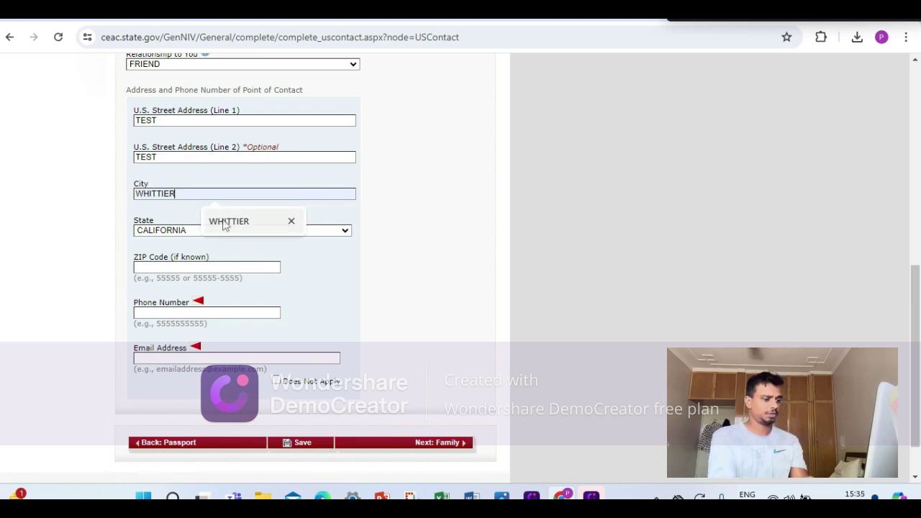
{"action": "left_click", "coordinate": [229, 221]}
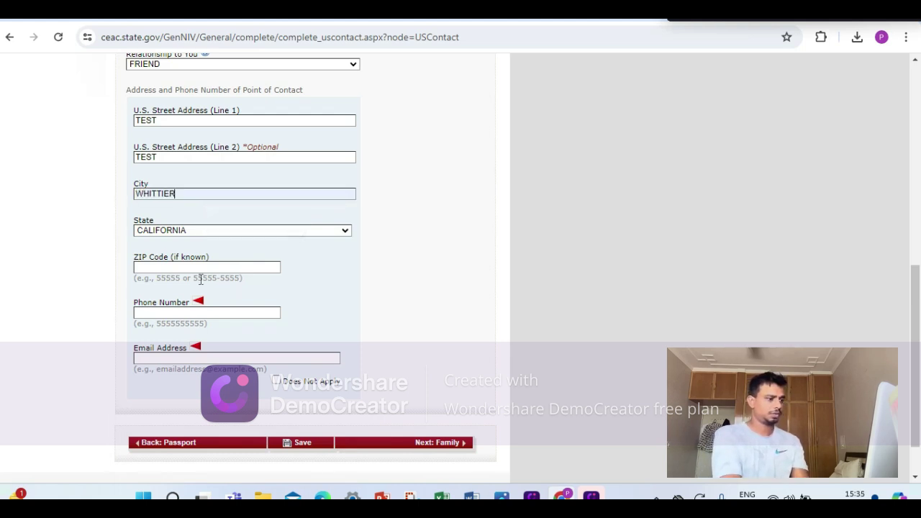
{"action": "left_click", "coordinate": [188, 268]}
{"action": "left_click", "coordinate": [209, 298]}
Enter the contact's phone number and e-mail address, fixing a typo in the e-mail.
{"action": "left_click", "coordinate": [179, 314]}
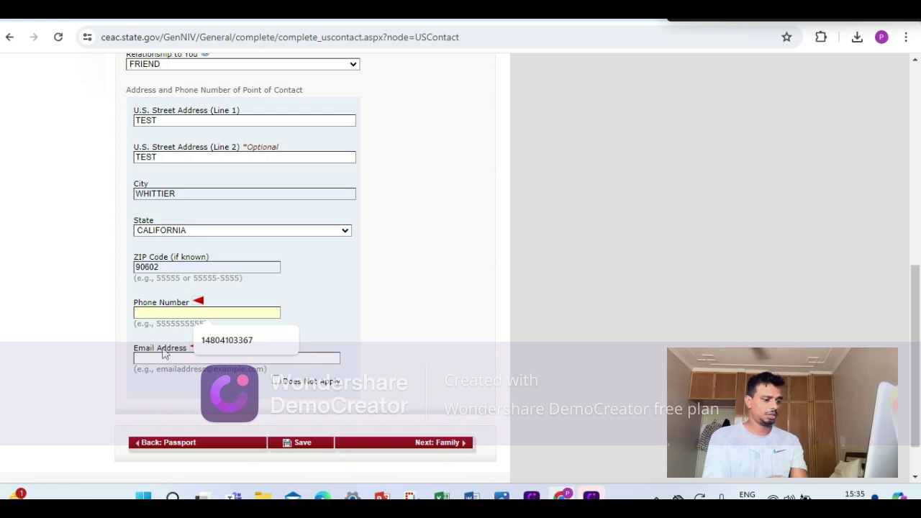
{"action": "type", "text": "TESTTEST"}
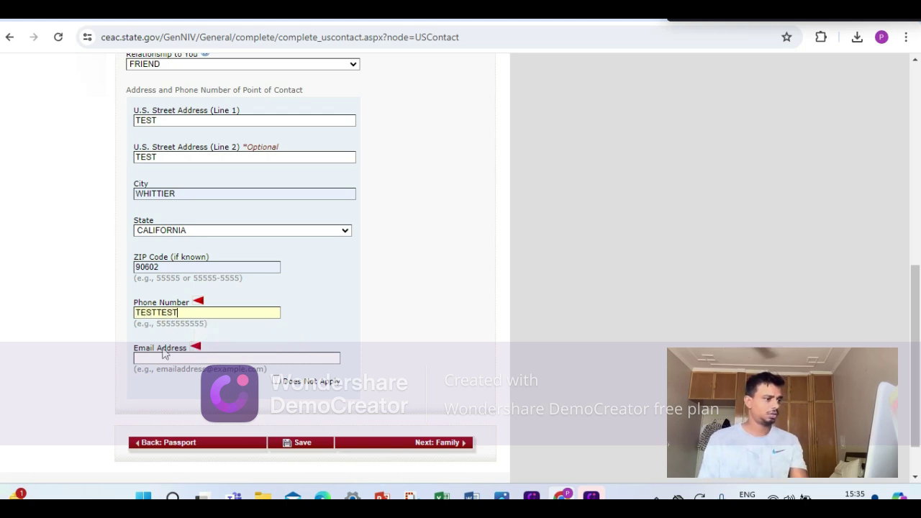
{"action": "left_click", "coordinate": [147, 358]}
{"action": "type", "text": "te"}
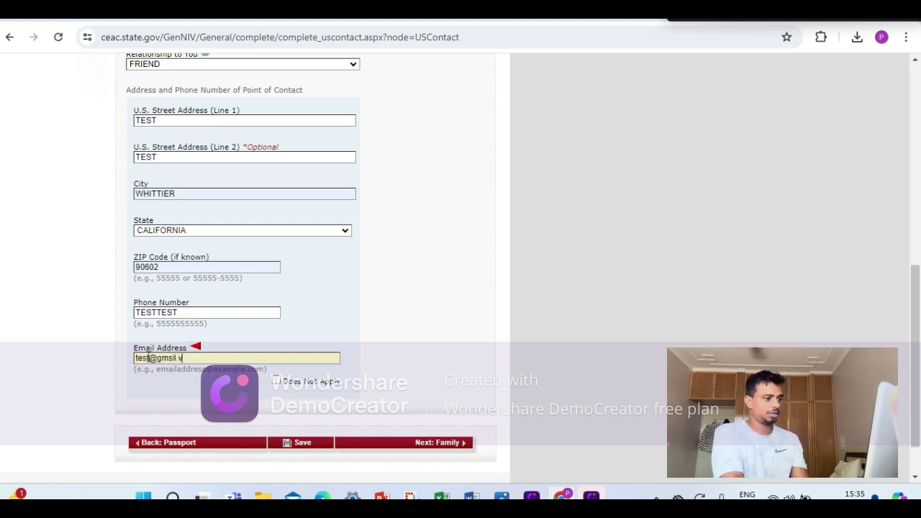
{"action": "type", "text": "st@gmsil,vom"}
{"action": "key", "text": "BackSpace"}
{"action": "key", "text": "BackSpace"}
{"action": "key", "text": "BackSpace"}
{"action": "key", "text": "BackSpace"}
{"action": "type", "text": ".com"}
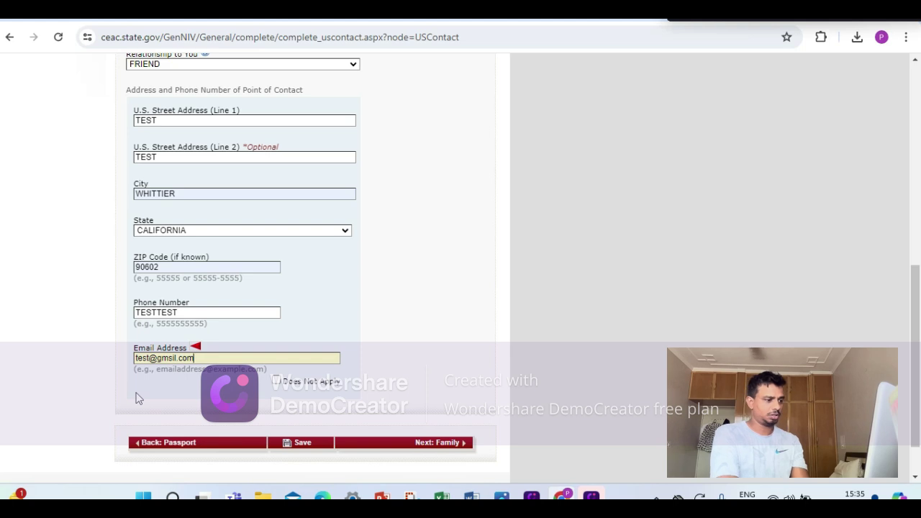
Save the contact page, decline the browser's address prompt, and replace the phone with 99999999.
{"action": "left_click", "coordinate": [305, 443]}
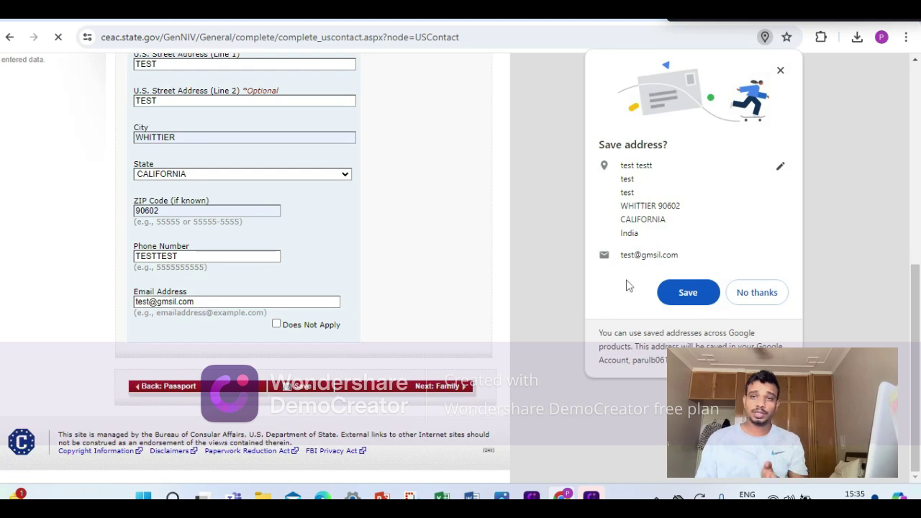
{"action": "left_click", "coordinate": [755, 296]}
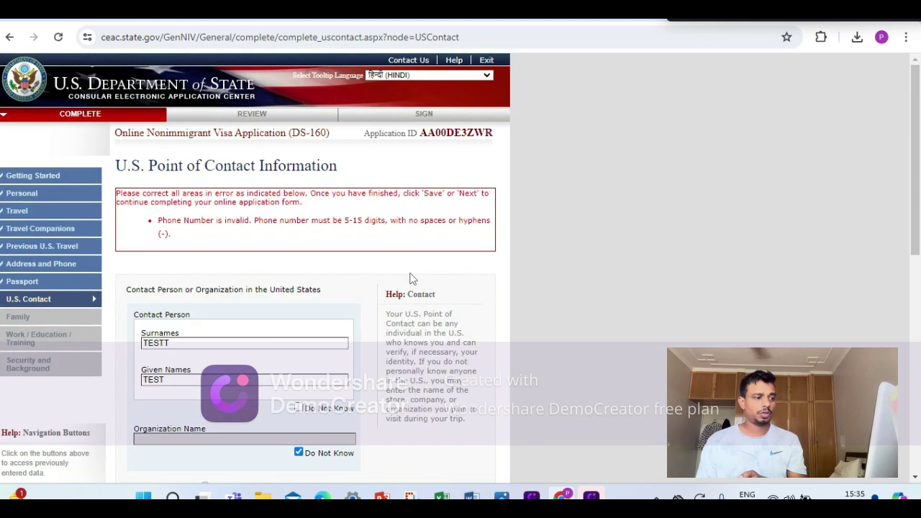
{"action": "scroll", "coordinate": [411, 278], "scroll_direction": "down", "scroll_amount": 7}
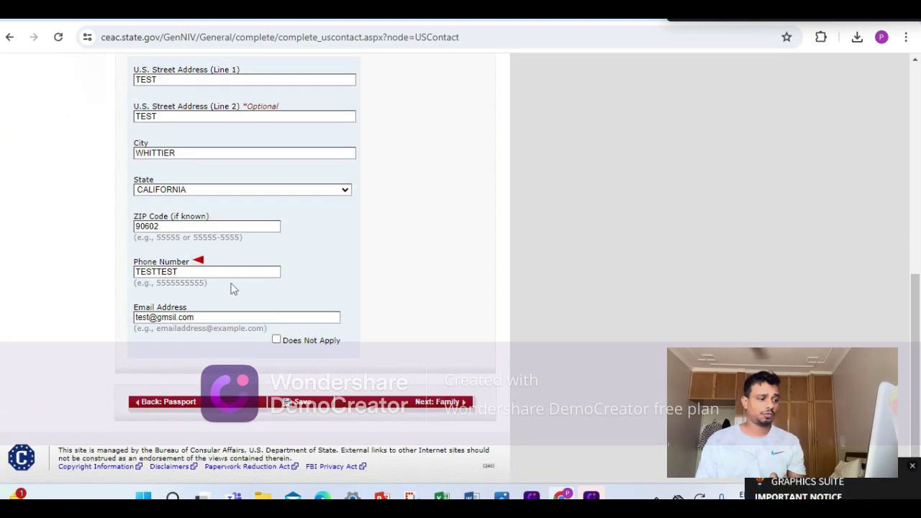
{"action": "double_click", "coordinate": [215, 272]}
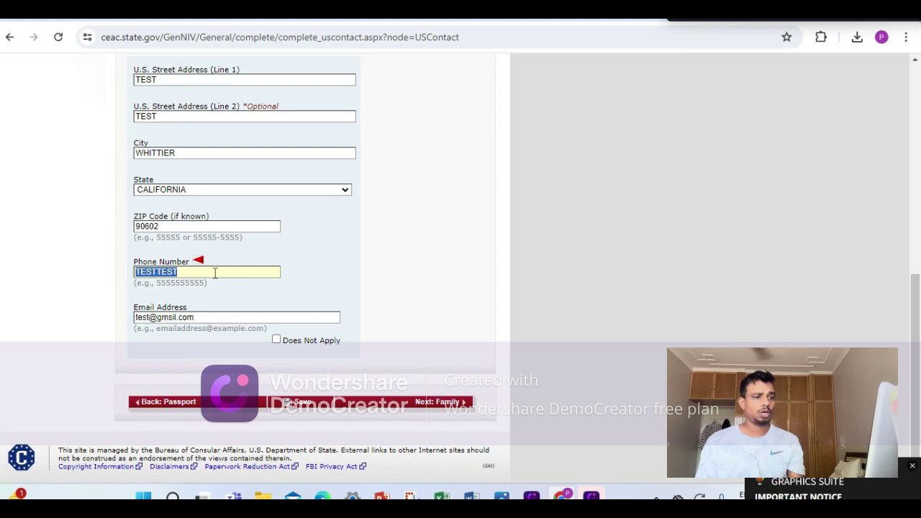
{"action": "type", "text": "9999"}
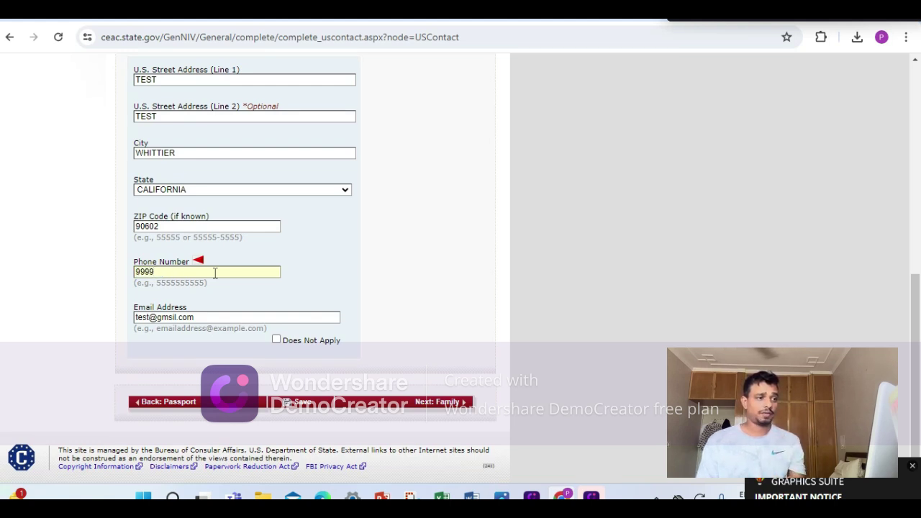
{"action": "type", "text": "9999"}
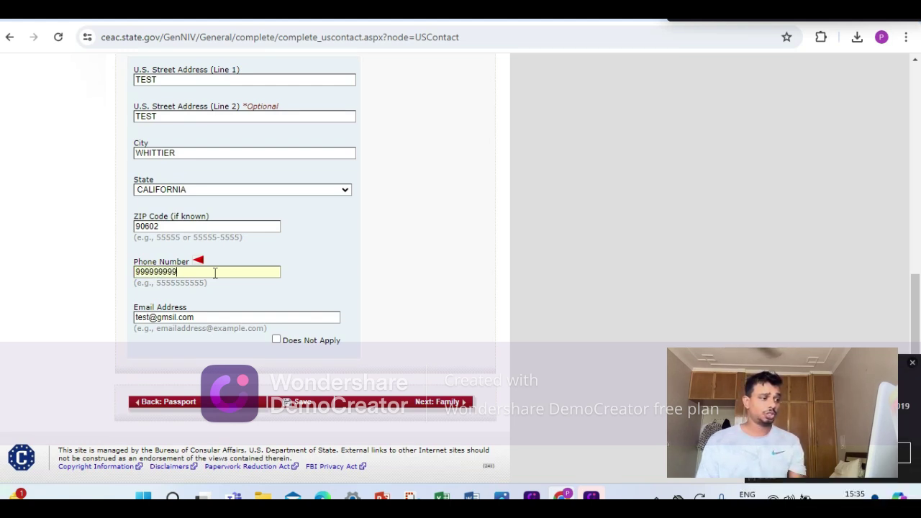
Save the corrected contact details, continue the application, and go to Family: Relatives.
{"action": "left_click", "coordinate": [318, 410]}
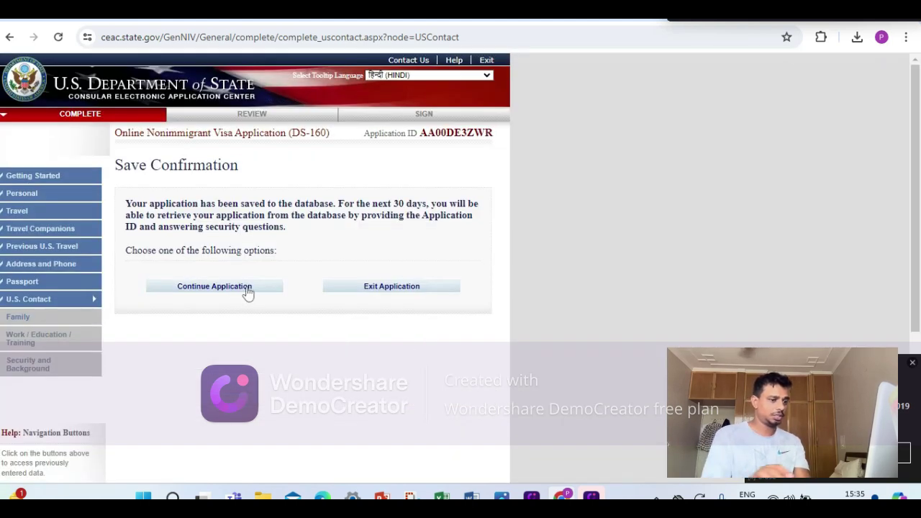
{"action": "left_click", "coordinate": [247, 290]}
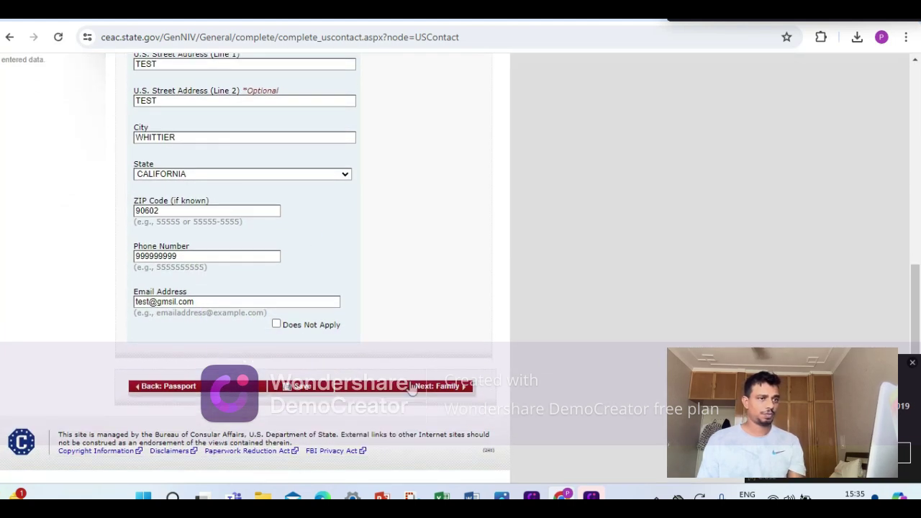
{"action": "left_click", "coordinate": [411, 388]}
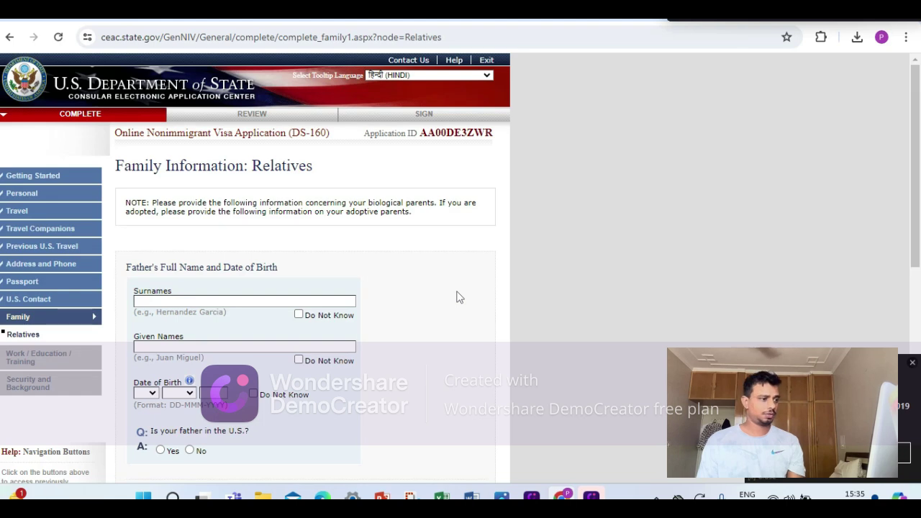
Enter the father as TEST TEST, born 01 JAN 2967, not in the U.S.
{"action": "scroll", "coordinate": [456, 297], "scroll_direction": "down", "scroll_amount": 2}
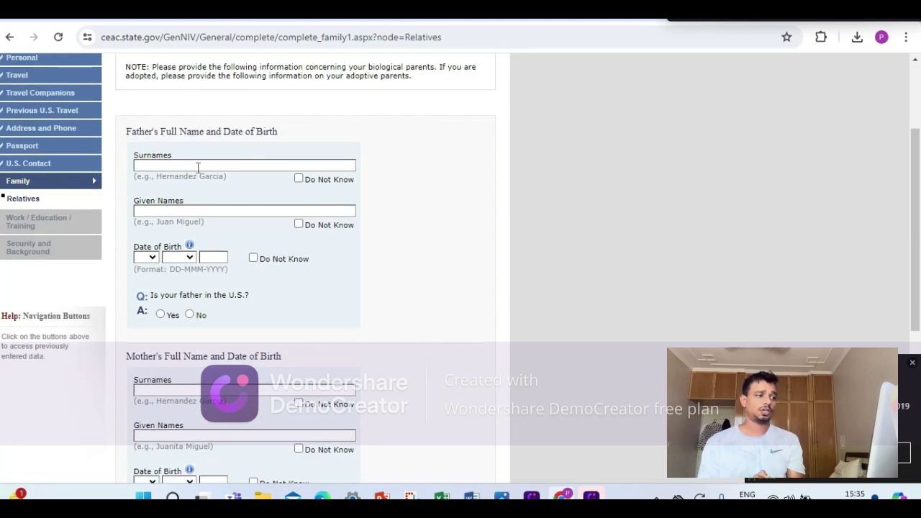
{"action": "left_click", "coordinate": [193, 167]}
{"action": "type", "text": "TEST"}
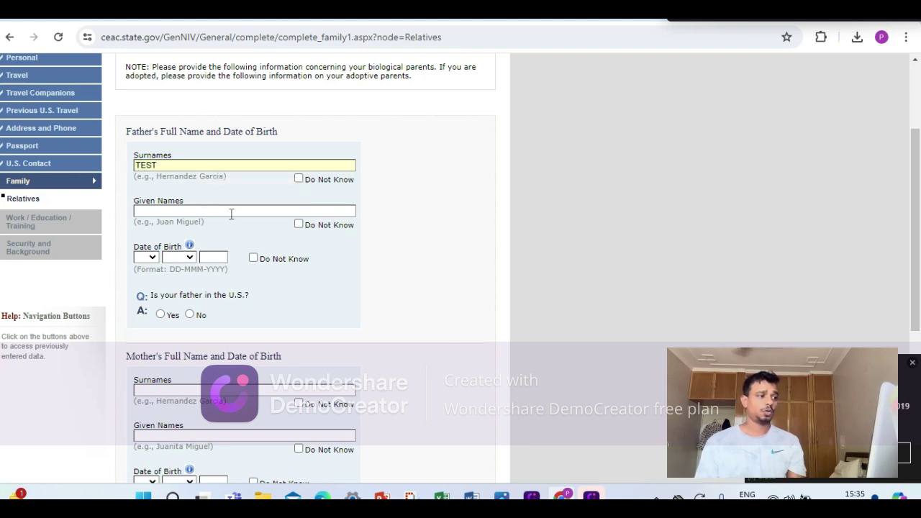
{"action": "left_click", "coordinate": [231, 210]}
{"action": "type", "text": "TEST"}
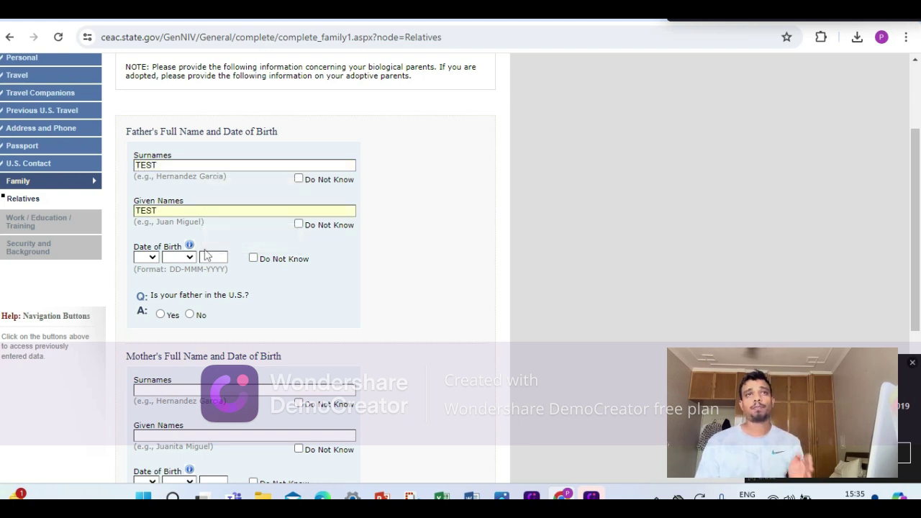
{"action": "left_click", "coordinate": [147, 261]}
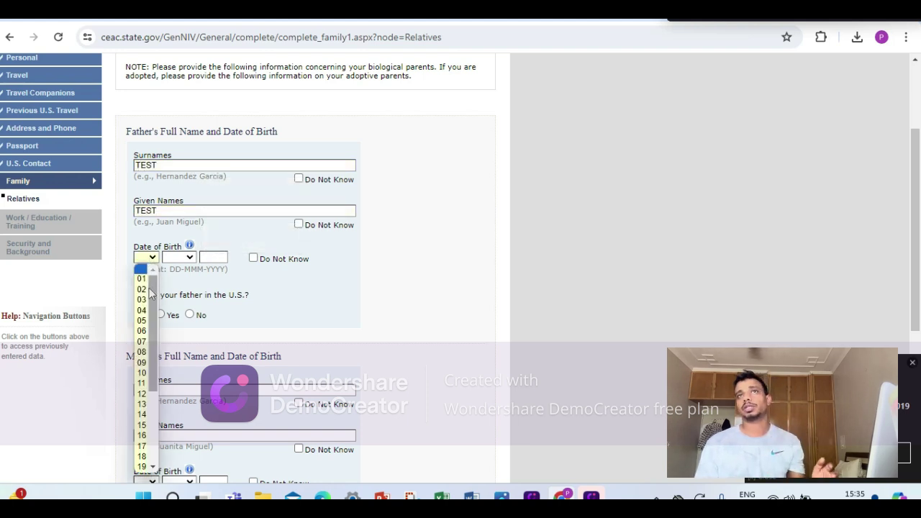
{"action": "left_click", "coordinate": [144, 273]}
{"action": "left_click", "coordinate": [180, 261]}
{"action": "left_click", "coordinate": [175, 272]}
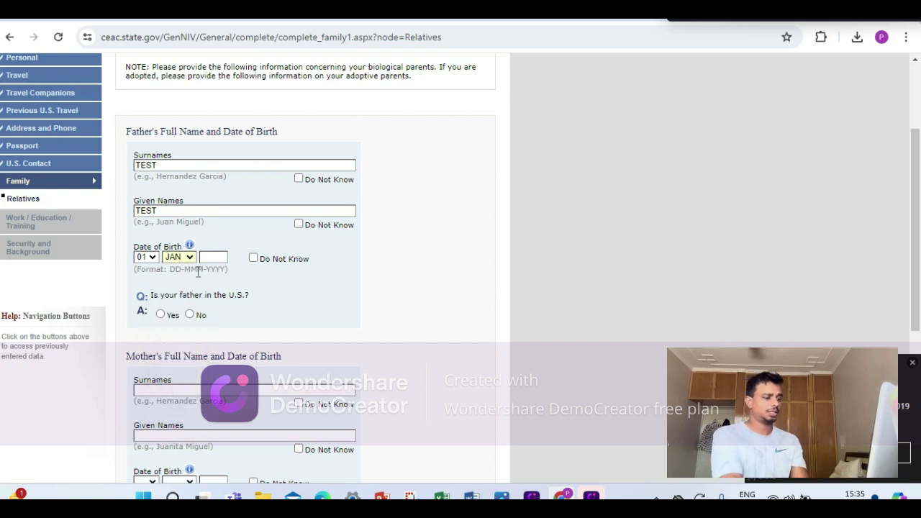
{"action": "left_click", "coordinate": [223, 257]}
{"action": "type", "text": "2967"}
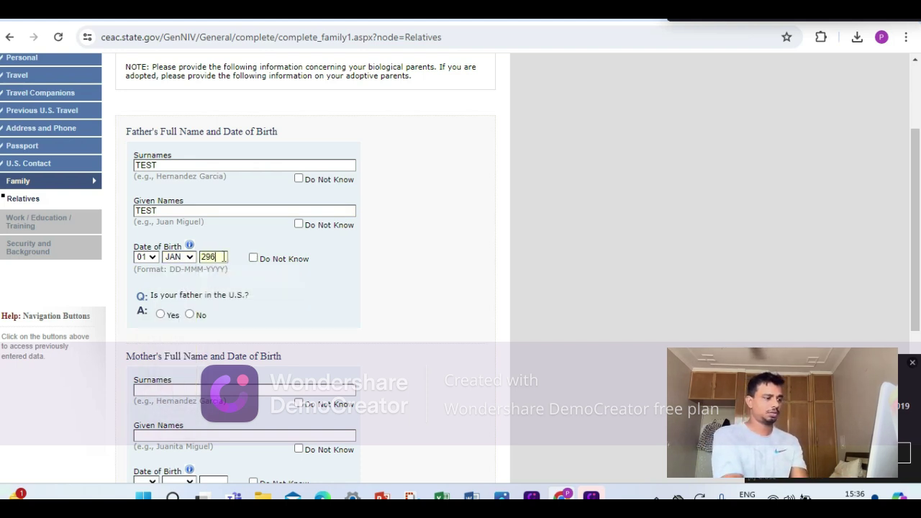
{"action": "left_click", "coordinate": [190, 315]}
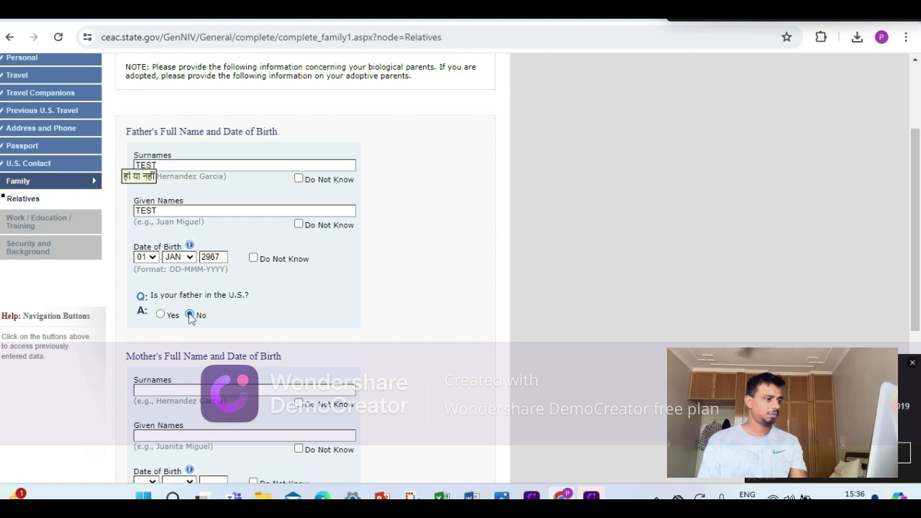
Enter the mother as TEST TEST, born 18 NOV 2976, not in the U.S.
{"action": "scroll", "coordinate": [216, 302], "scroll_direction": "down", "scroll_amount": 2}
{"action": "left_click", "coordinate": [236, 254]}
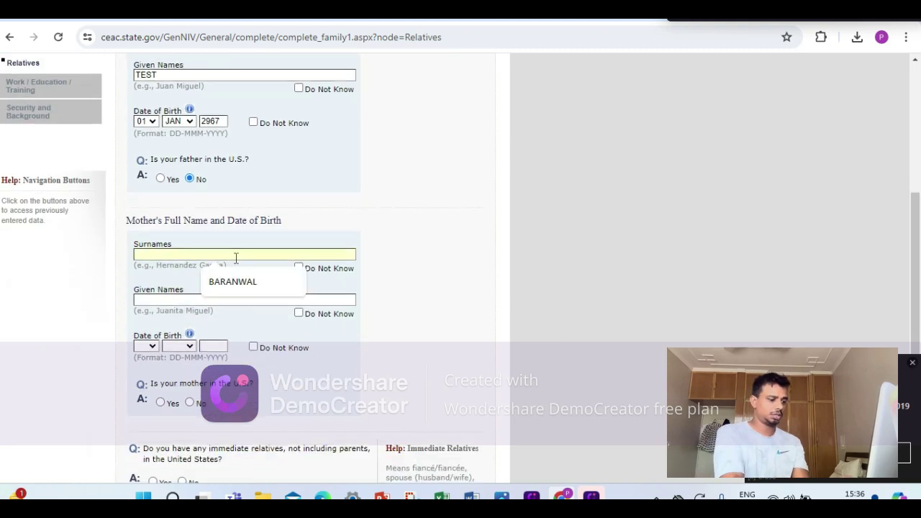
{"action": "type", "text": "TEST"}
{"action": "left_click", "coordinate": [218, 301]}
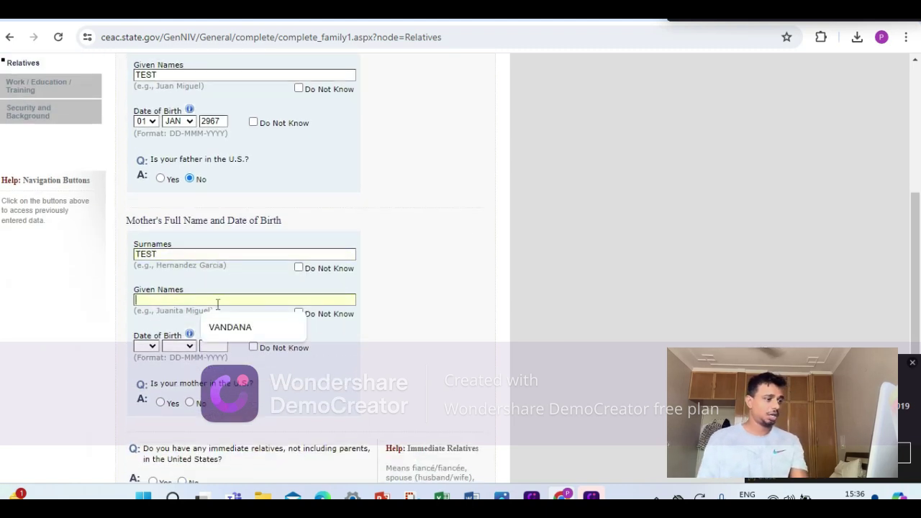
{"action": "type", "text": "TEST"}
{"action": "left_click", "coordinate": [147, 346]}
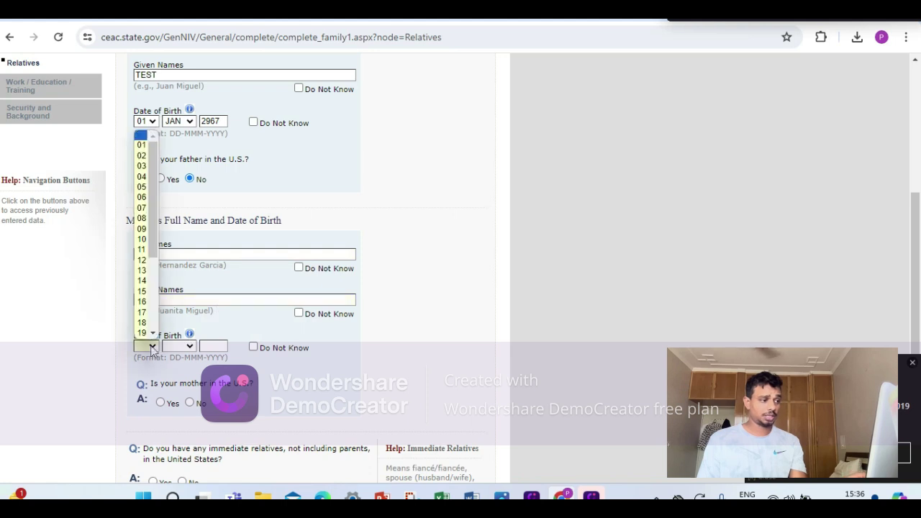
{"action": "scroll", "coordinate": [148, 335], "scroll_direction": "down", "scroll_amount": 3}
{"action": "left_click", "coordinate": [174, 347]}
{"action": "left_click", "coordinate": [152, 349]}
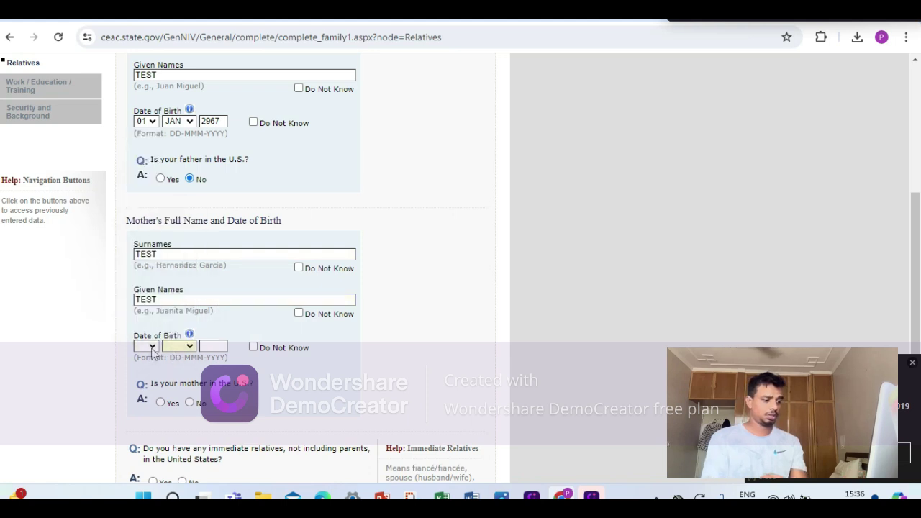
{"action": "left_click", "coordinate": [141, 327]}
{"action": "left_click", "coordinate": [172, 347]}
{"action": "left_click", "coordinate": [173, 321]}
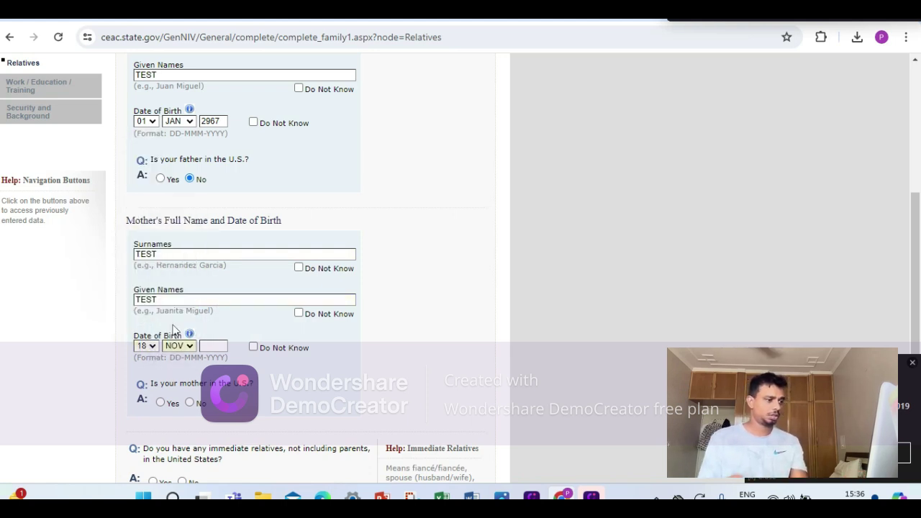
{"action": "left_click", "coordinate": [208, 346]}
{"action": "type", "text": "2976"}
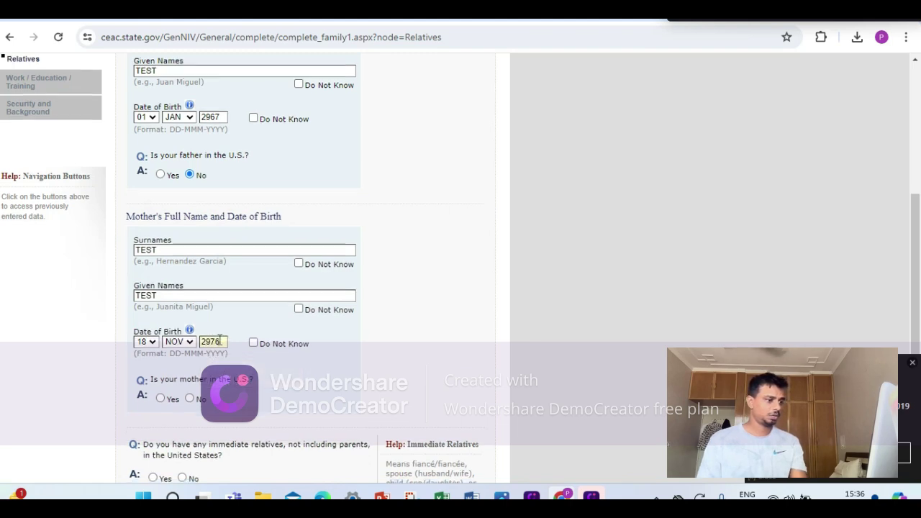
{"action": "scroll", "coordinate": [212, 343], "scroll_direction": "down", "scroll_amount": 2}
{"action": "left_click", "coordinate": [190, 240]}
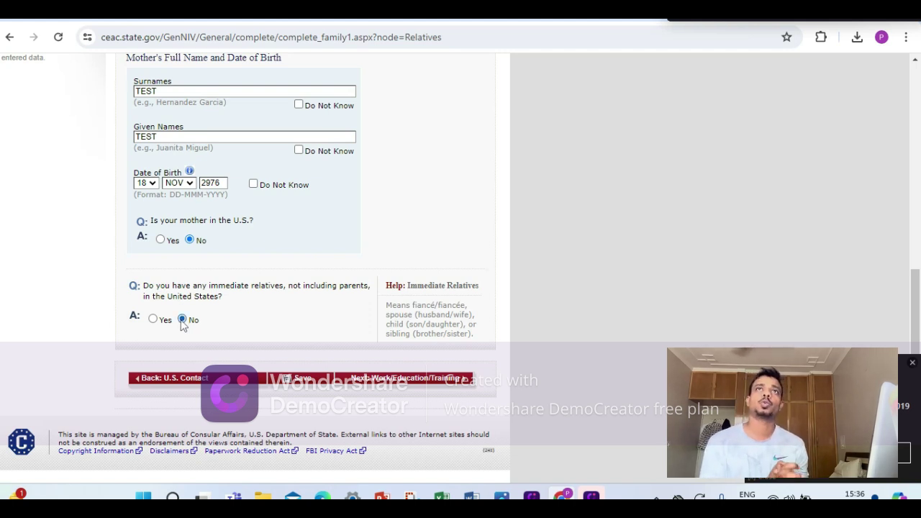
Save the family details and resume the application from the INDIA, CHENNAI location.
{"action": "left_click", "coordinate": [304, 386]}
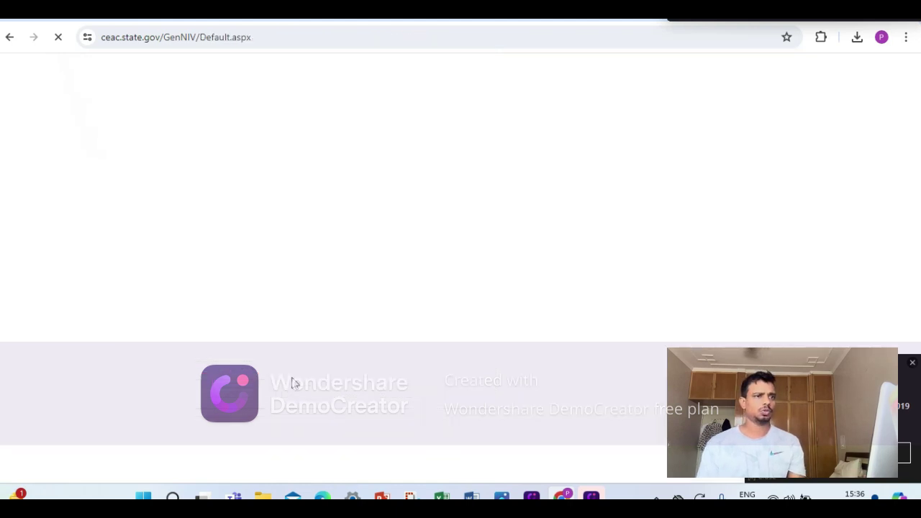
{"action": "scroll", "coordinate": [321, 360], "scroll_direction": "down", "scroll_amount": 2}
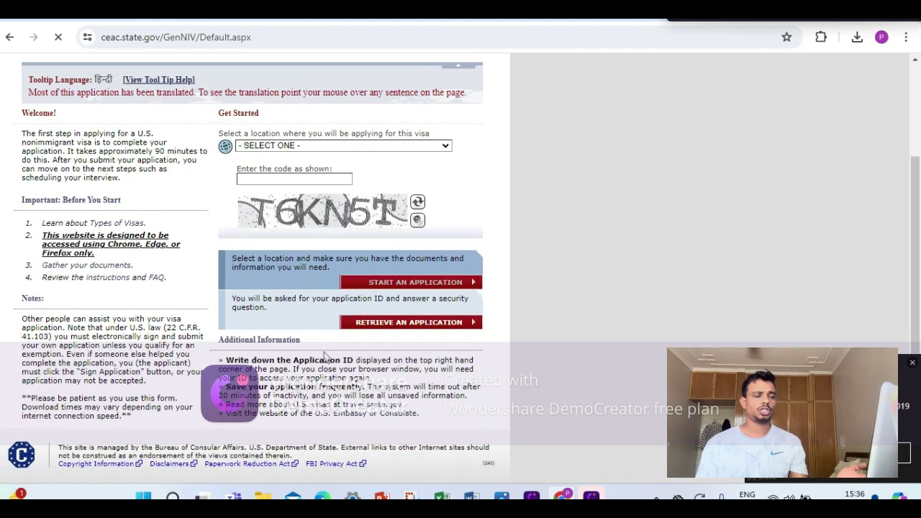
{"action": "left_click", "coordinate": [322, 146]}
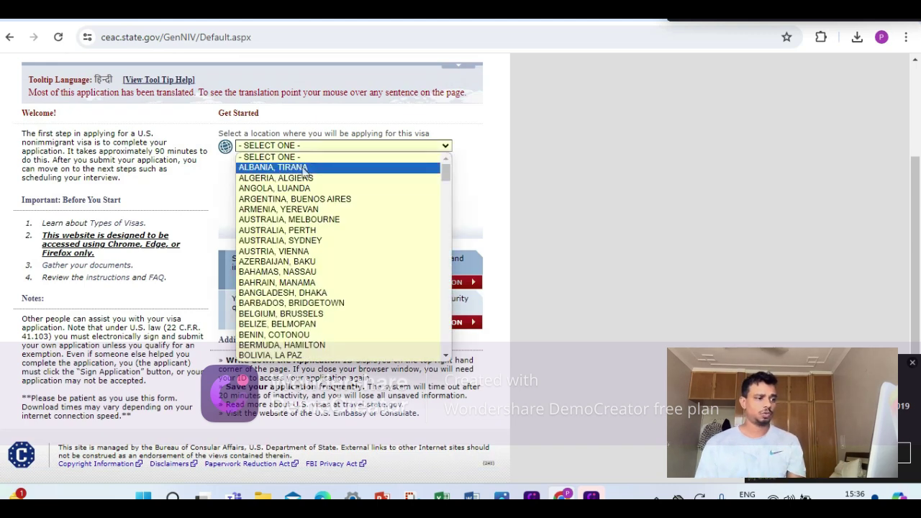
{"action": "type", "text": "in"}
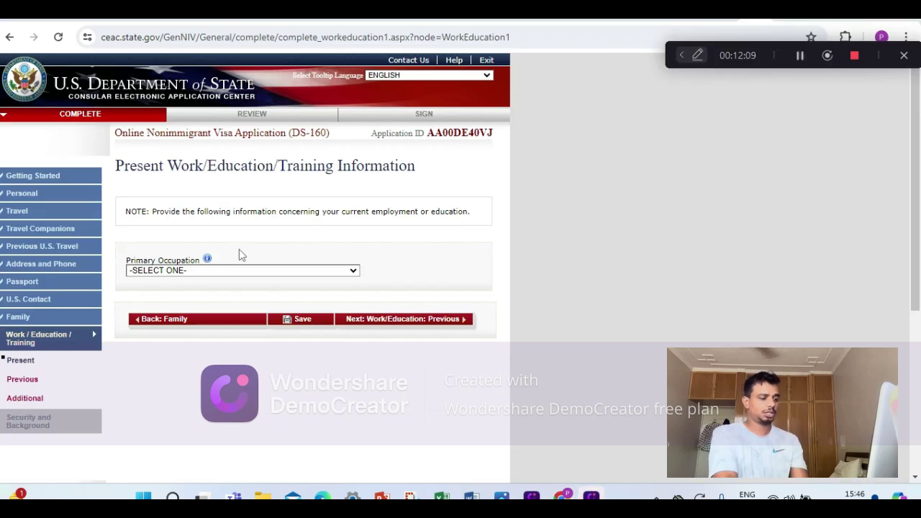
Set the primary occupation to OTHER and describe it as 'PRODUCT MSNSGER -'.
{"action": "left_click", "coordinate": [204, 270]}
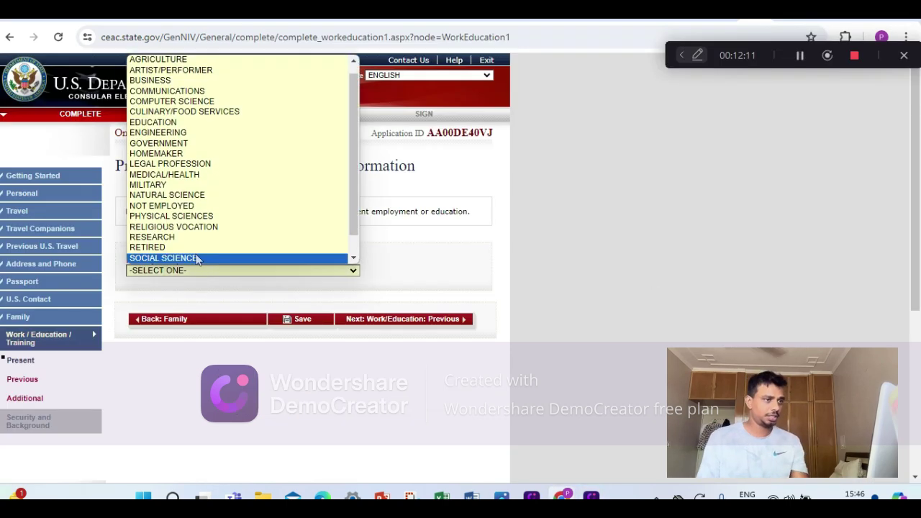
{"action": "scroll", "coordinate": [229, 202], "scroll_direction": "down", "scroll_amount": 1}
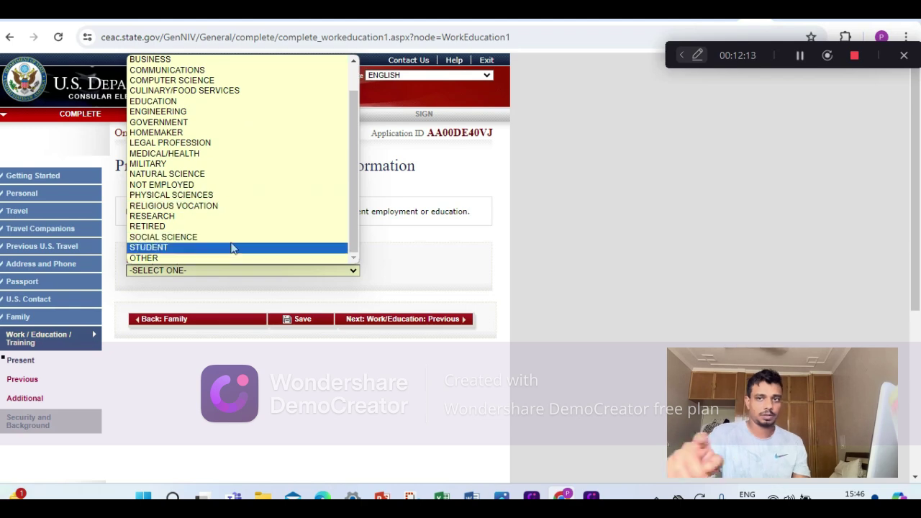
{"action": "left_click", "coordinate": [214, 259]}
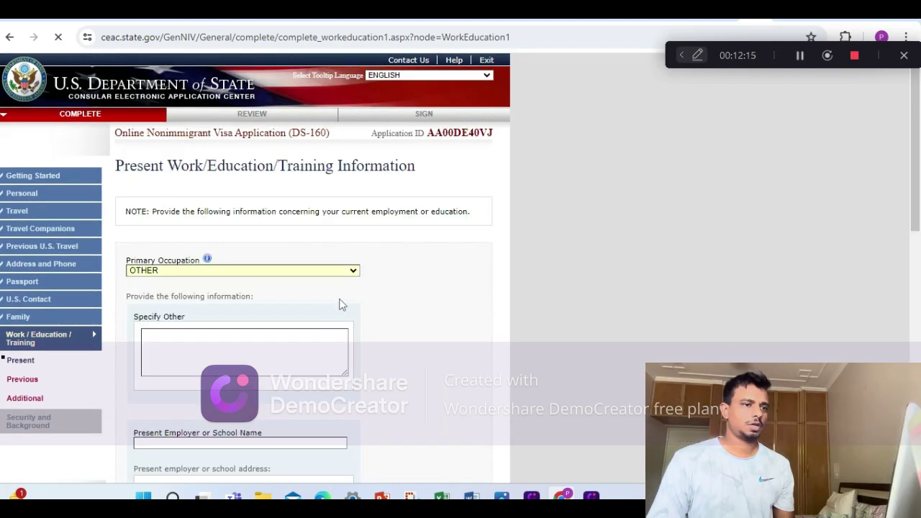
{"action": "scroll", "coordinate": [334, 295], "scroll_direction": "down", "scroll_amount": 2}
{"action": "left_click", "coordinate": [187, 211]}
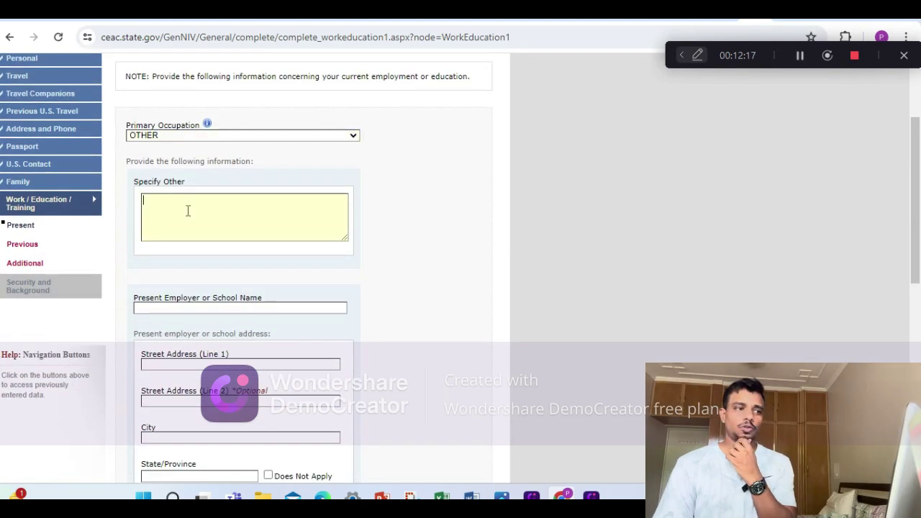
{"action": "type", "text": "P"}
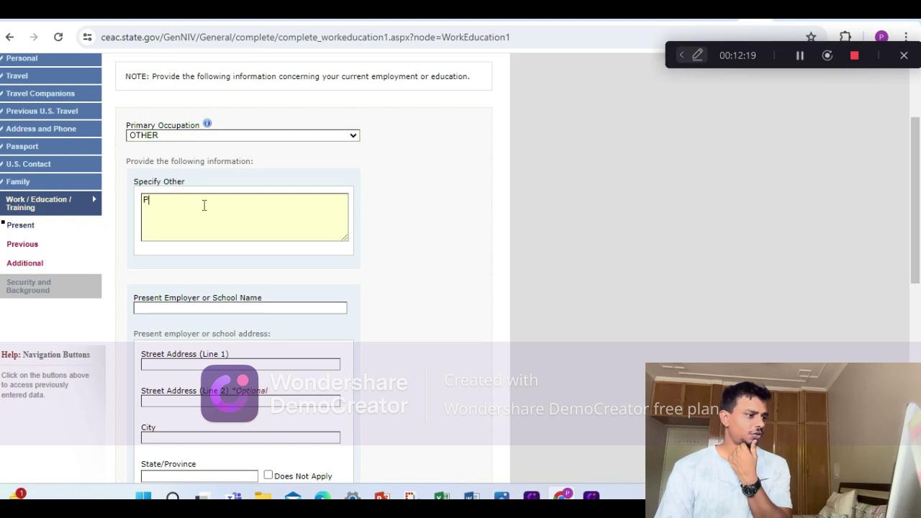
{"action": "type", "text": "RODUCT M"}
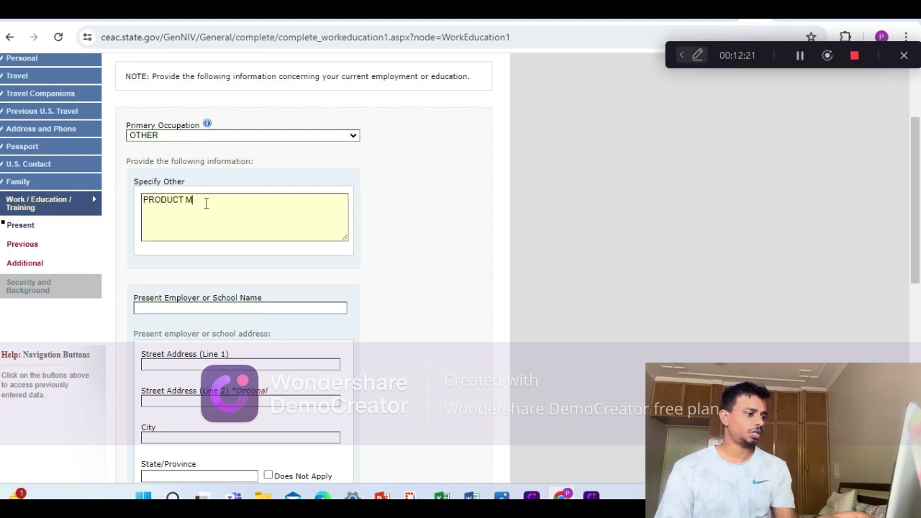
{"action": "type", "text": "SNSGER -"}
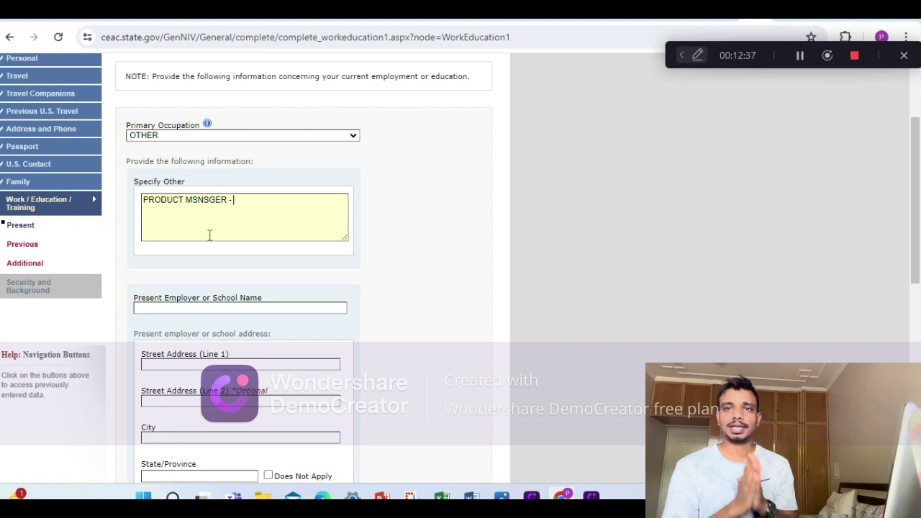
Fill the present employer's name, both street lines, city, state and postal code with TEST.
{"action": "scroll", "coordinate": [243, 274], "scroll_direction": "down", "scroll_amount": 2}
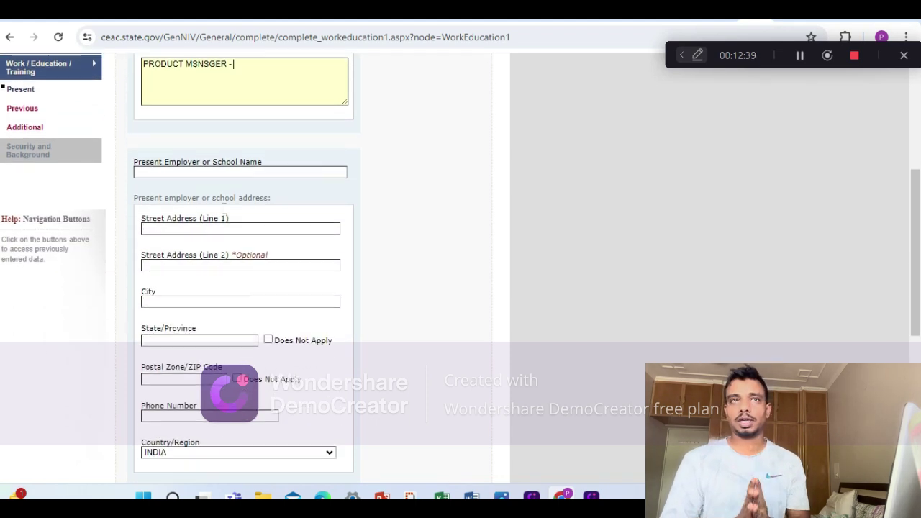
{"action": "left_click", "coordinate": [223, 176]}
{"action": "type", "text": "TEST"}
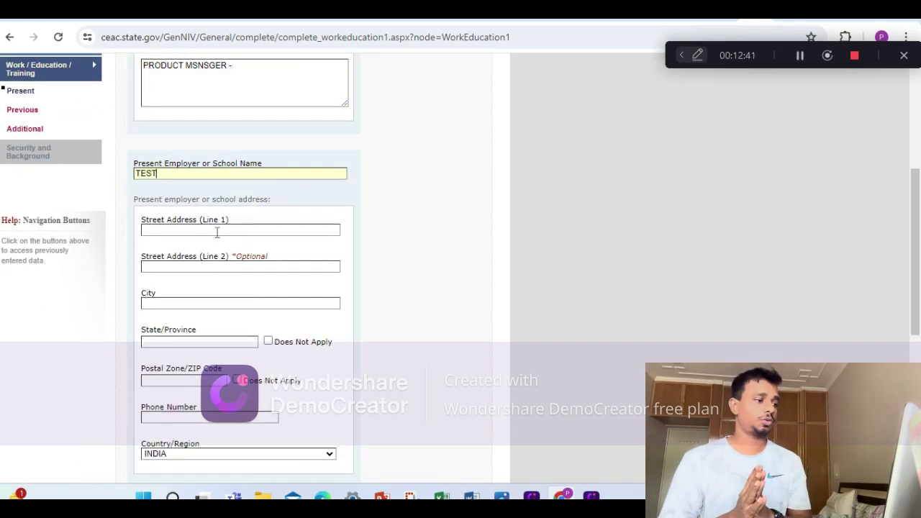
{"action": "left_click", "coordinate": [213, 230]}
{"action": "type", "text": "TEST"}
{"action": "left_click", "coordinate": [184, 267]}
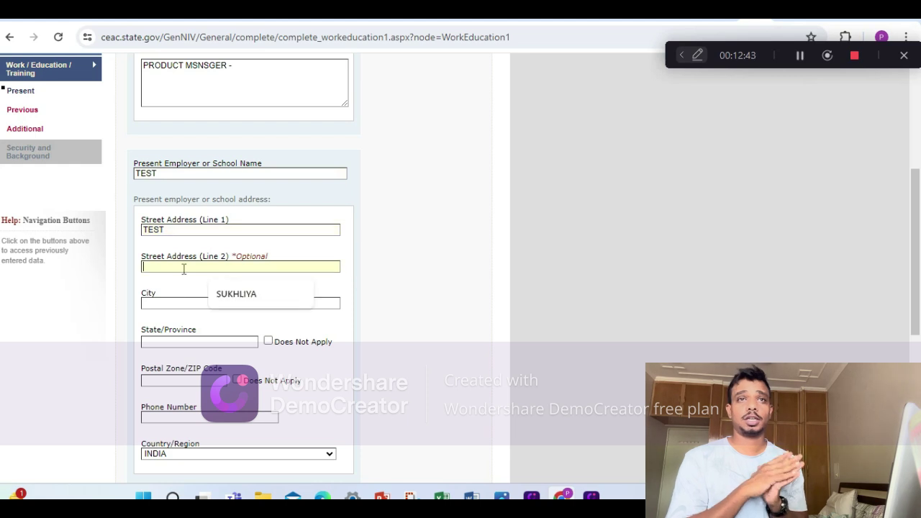
{"action": "type", "text": "TEST"}
{"action": "left_click", "coordinate": [193, 302]}
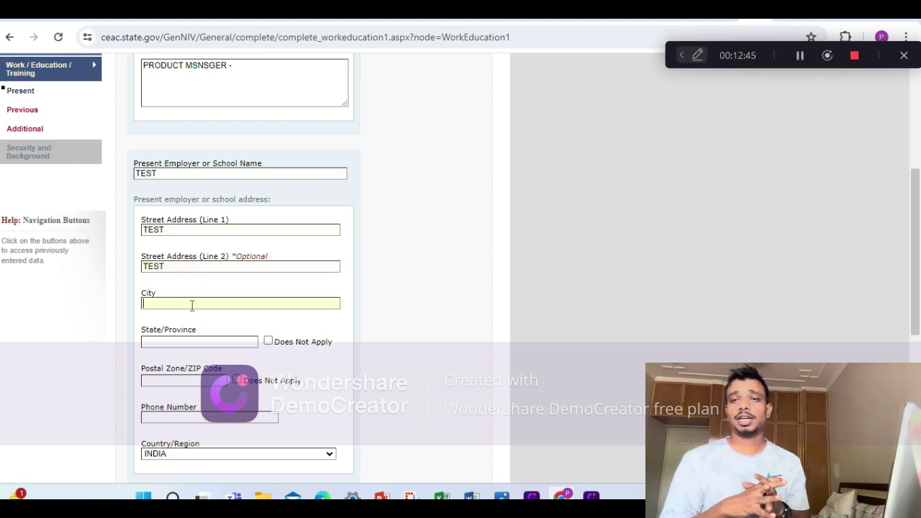
{"action": "type", "text": "TEST"}
{"action": "scroll", "coordinate": [200, 324], "scroll_direction": "down", "scroll_amount": 1}
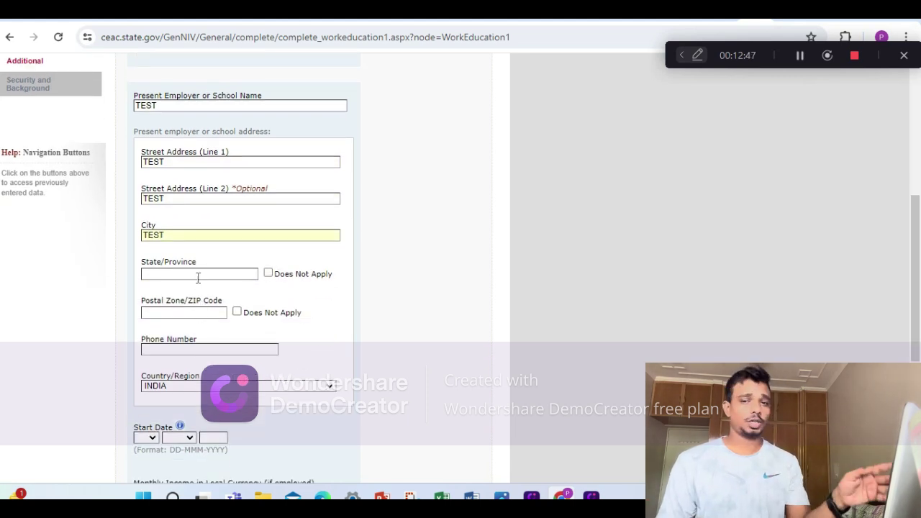
{"action": "left_click", "coordinate": [202, 274]}
{"action": "type", "text": "TEST"}
{"action": "left_click", "coordinate": [191, 311]}
{"action": "type", "text": "T"}
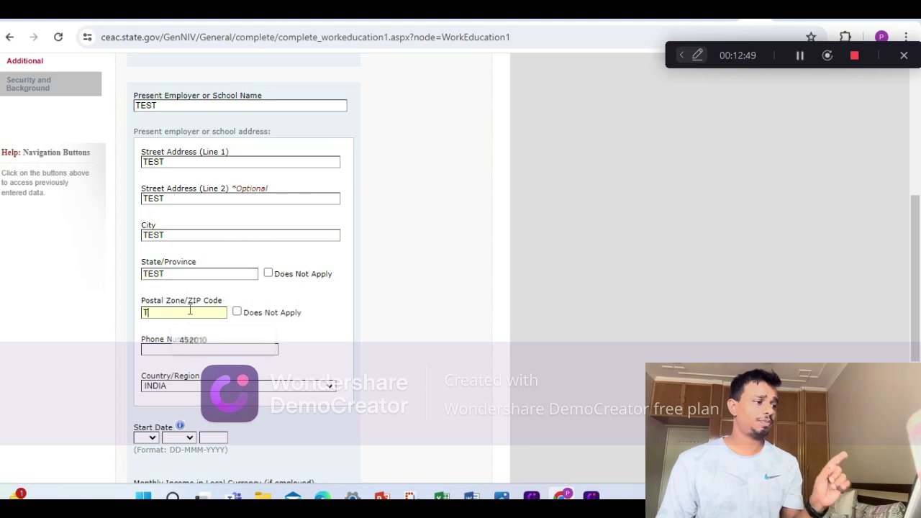
{"action": "type", "text": "EST"}
Enter the employer's phone number and a start date of 17 JAN 2023.
{"action": "scroll", "coordinate": [190, 324], "scroll_direction": "down", "scroll_amount": 1}
{"action": "left_click", "coordinate": [199, 281]}
{"action": "type", "text": "T"}
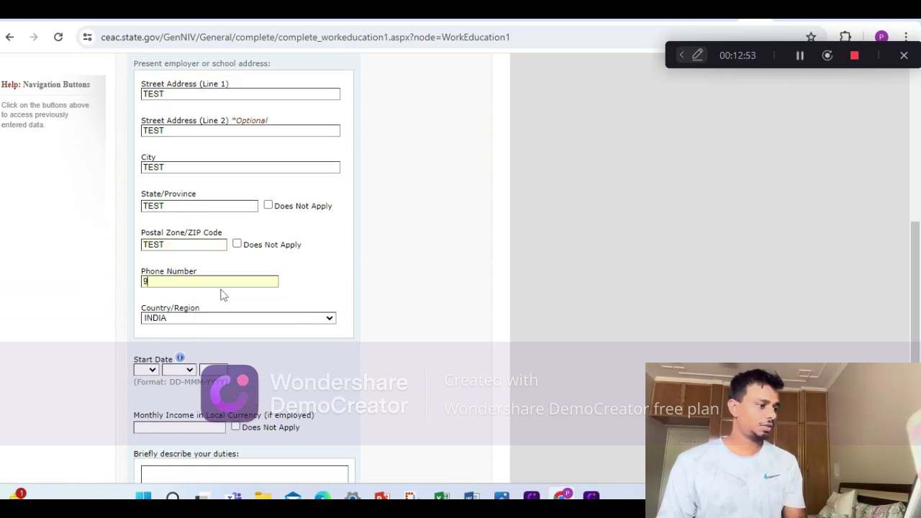
{"action": "type", "text": "999999999"}
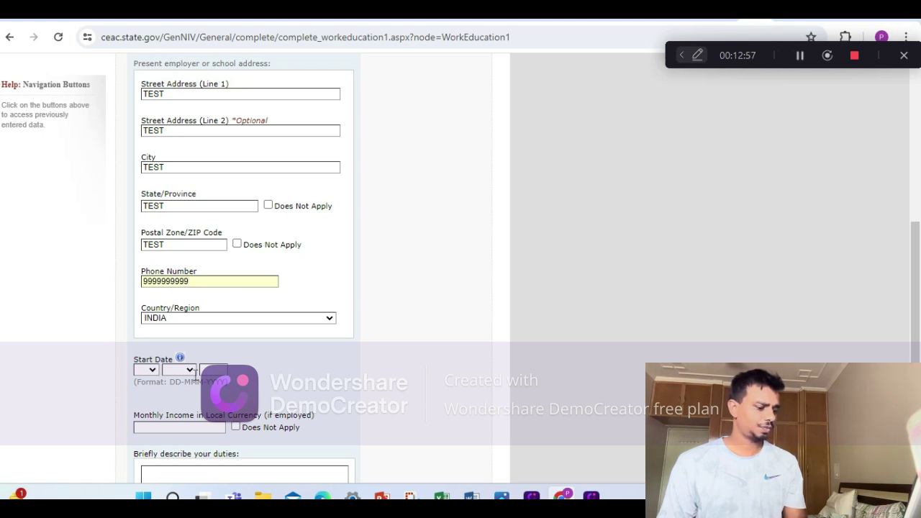
{"action": "left_click", "coordinate": [144, 372]}
{"action": "left_click", "coordinate": [142, 337]}
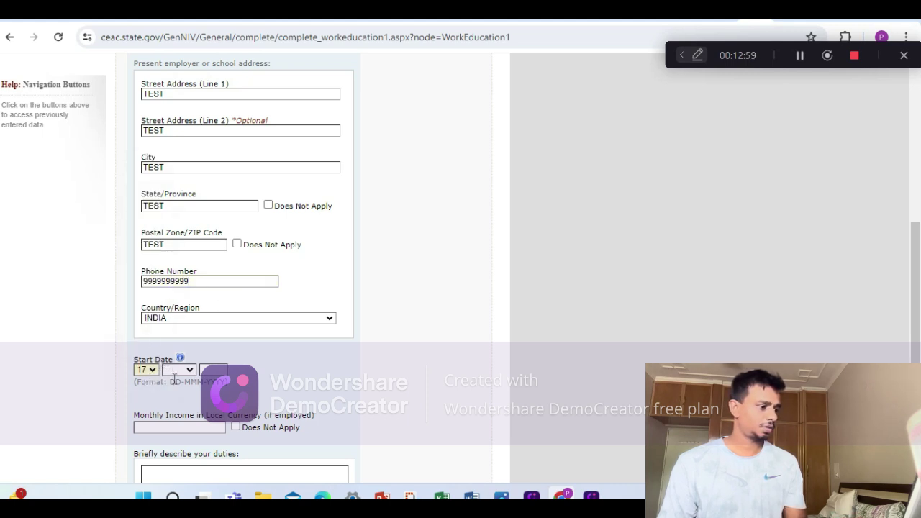
{"action": "left_click", "coordinate": [179, 370]}
{"action": "left_click", "coordinate": [174, 240]}
{"action": "left_click", "coordinate": [218, 369]}
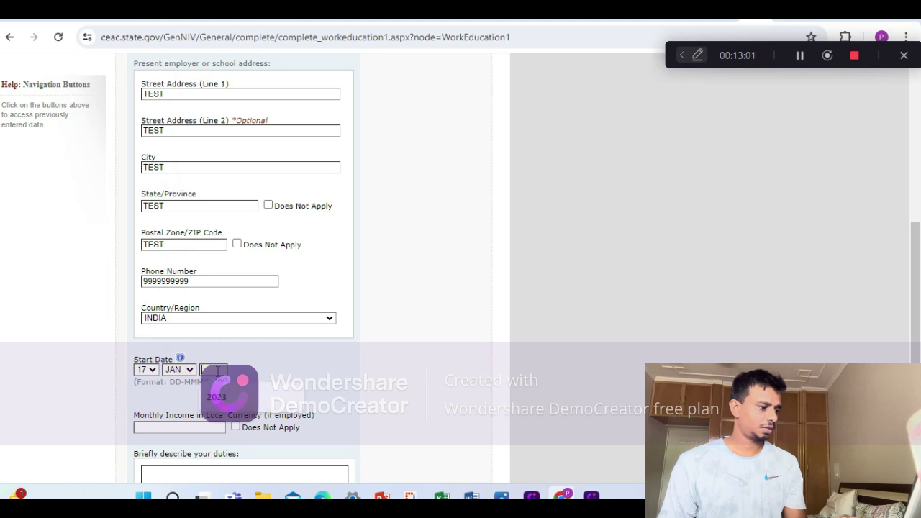
{"action": "type", "text": "2023"}
{"action": "scroll", "coordinate": [269, 348], "scroll_direction": "down", "scroll_amount": 3}
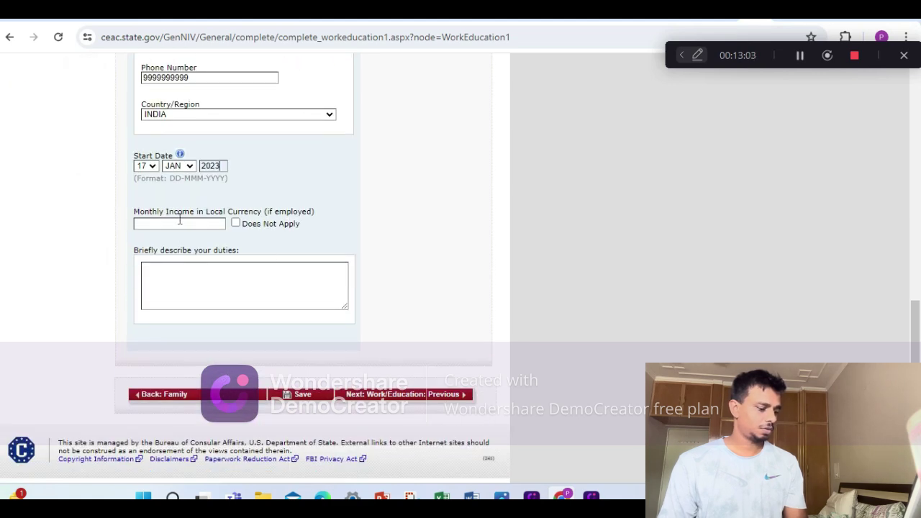
Set the monthly income to the suggested 20000 and describe the duties as TEST.
{"action": "left_click", "coordinate": [180, 222]}
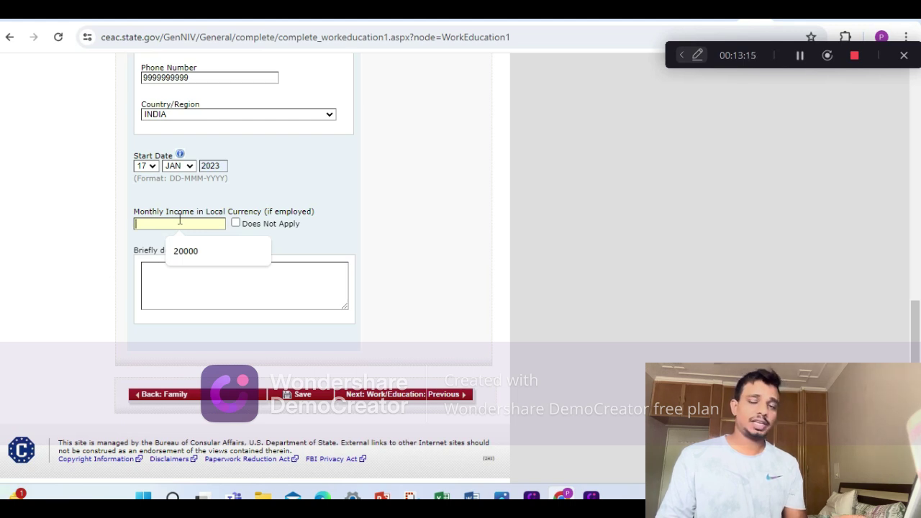
{"action": "left_click", "coordinate": [184, 251]}
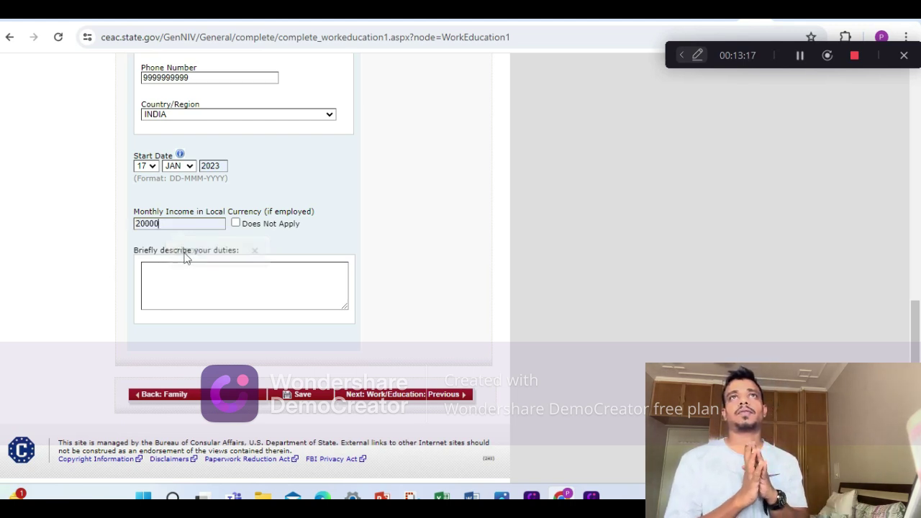
{"action": "left_click", "coordinate": [180, 275]}
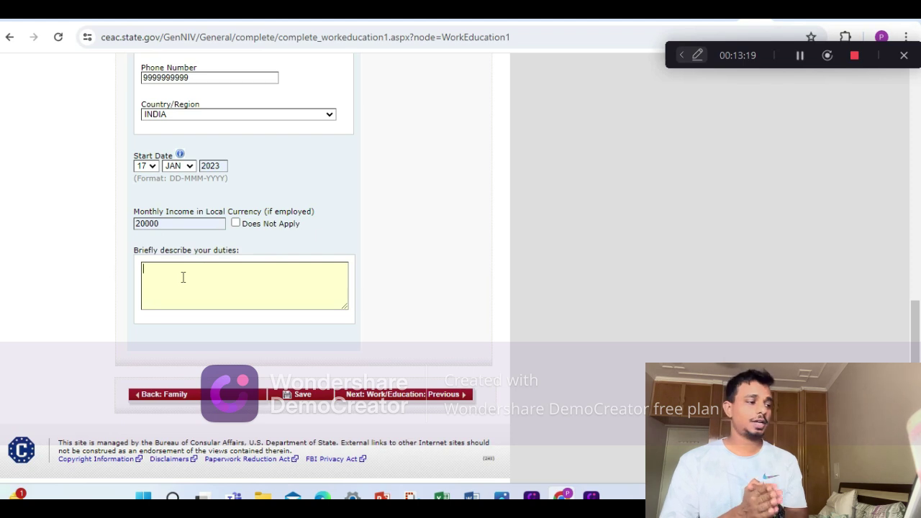
{"action": "type", "text": "TEST"}
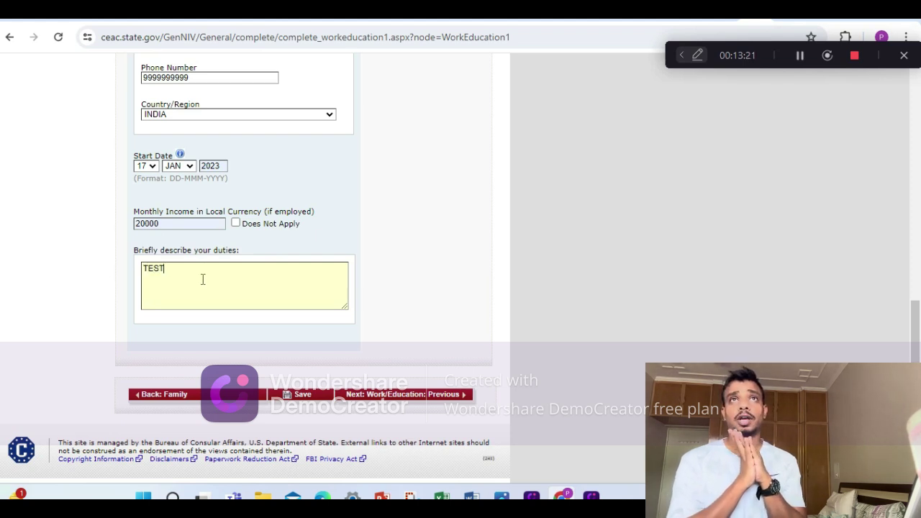
Save the present work details and continue to the Previous Work/Education page.
{"action": "left_click", "coordinate": [304, 397]}
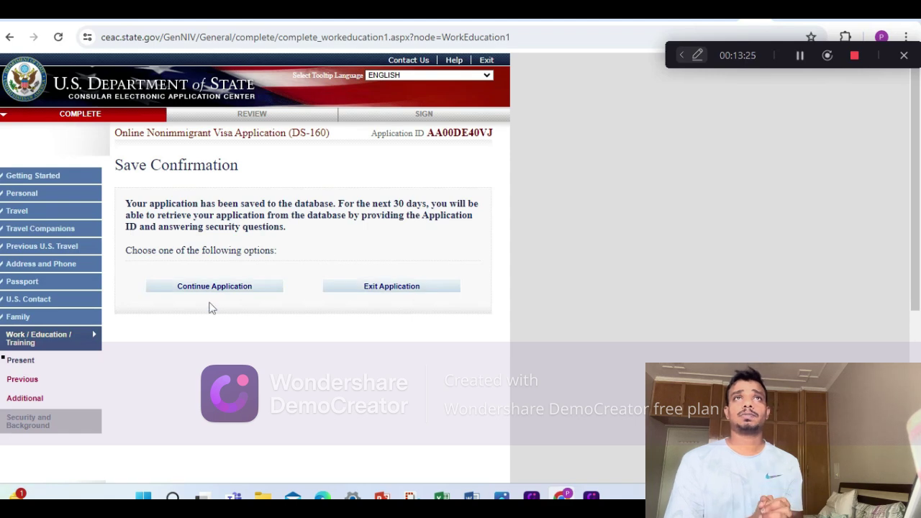
{"action": "left_click", "coordinate": [214, 286]}
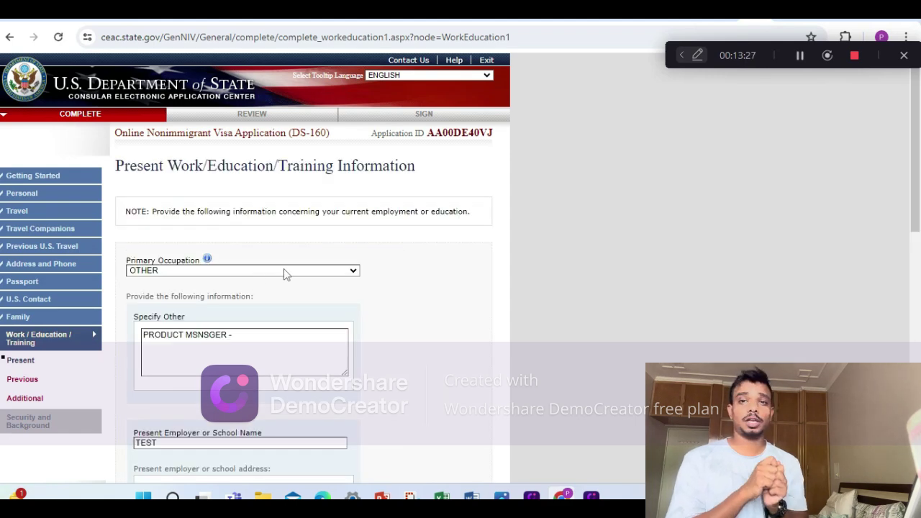
{"action": "scroll", "coordinate": [412, 295], "scroll_direction": "down", "scroll_amount": 15}
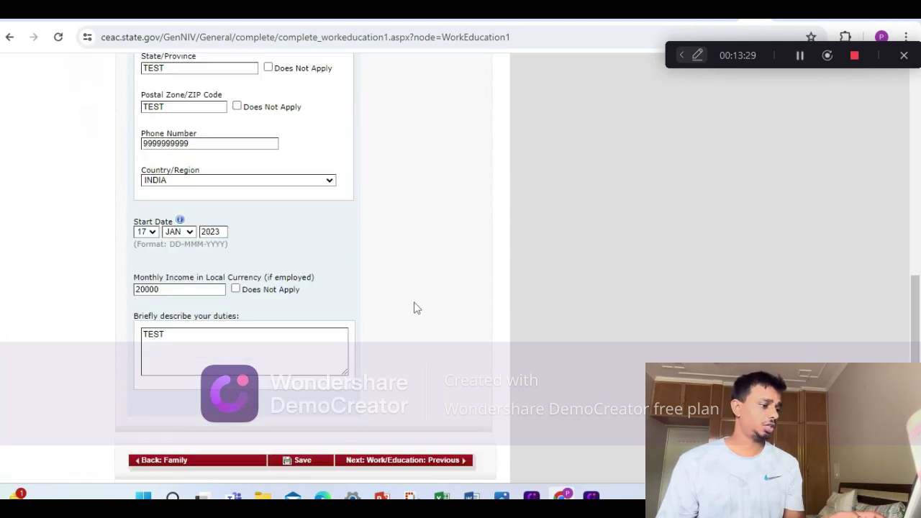
{"action": "left_click", "coordinate": [407, 389]}
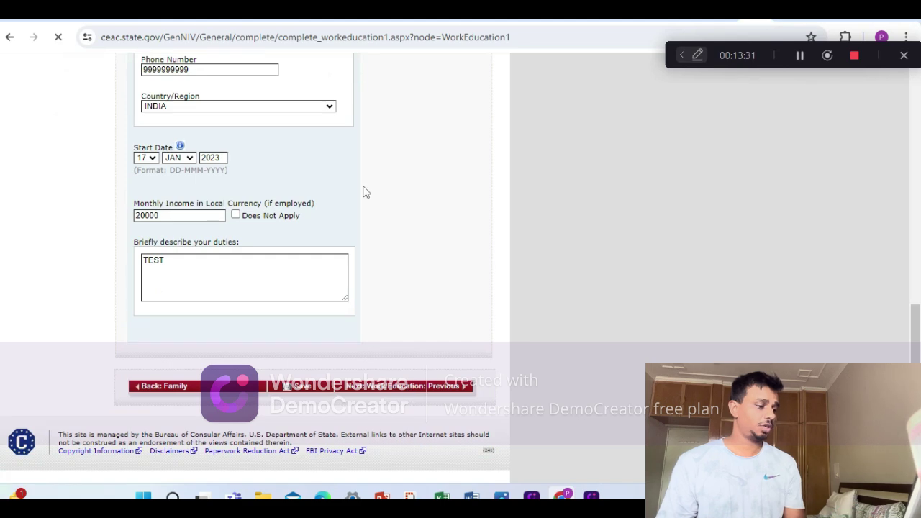
{"action": "scroll", "coordinate": [385, 216], "scroll_direction": "down", "scroll_amount": 1}
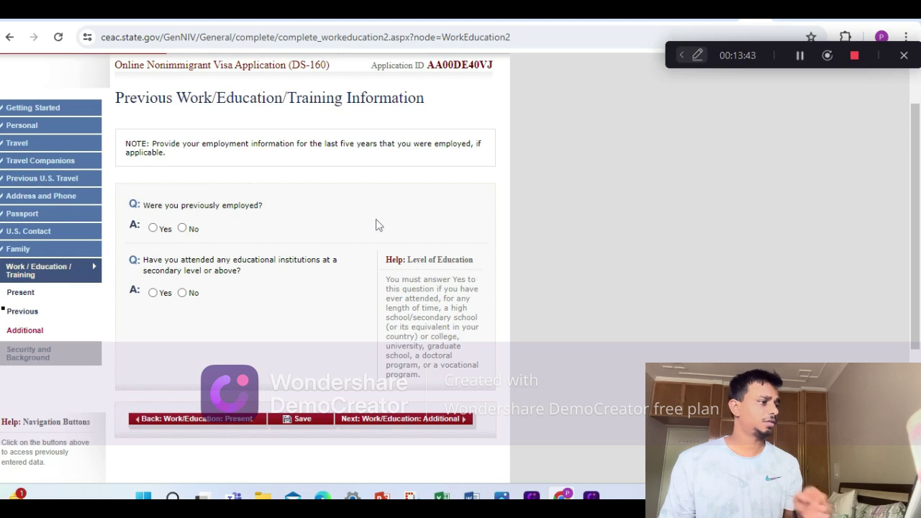
Answer No to previous employment and, after first choosing Yes, No to secondary education.
{"action": "left_click", "coordinate": [182, 228]}
{"action": "scroll", "coordinate": [206, 269], "scroll_direction": "up", "scroll_amount": 1}
{"action": "scroll", "coordinate": [200, 309], "scroll_direction": "down", "scroll_amount": 2}
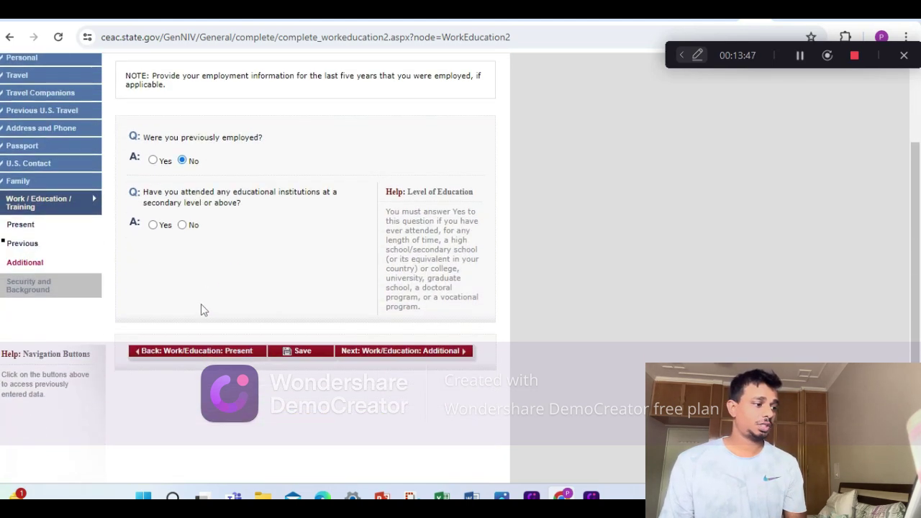
{"action": "left_click", "coordinate": [153, 225]}
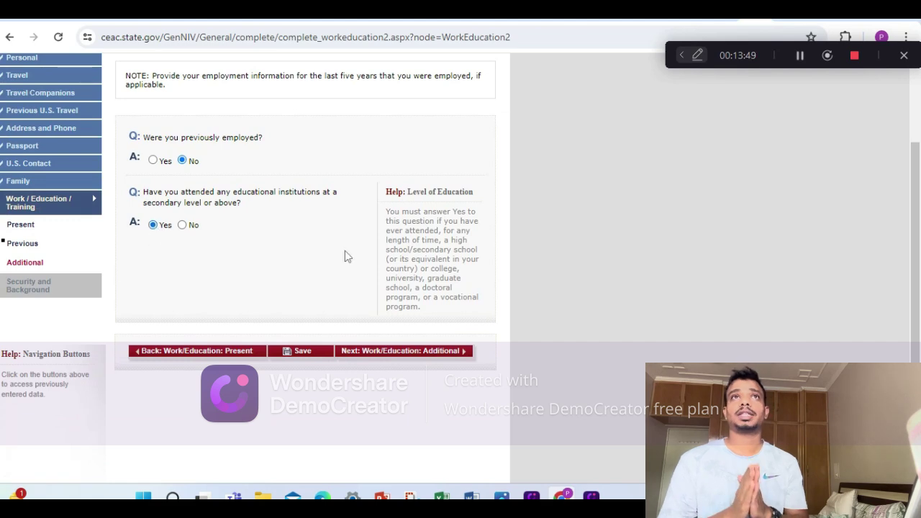
{"action": "scroll", "coordinate": [346, 257], "scroll_direction": "down", "scroll_amount": 3}
{"action": "scroll", "coordinate": [232, 180], "scroll_direction": "up", "scroll_amount": 2}
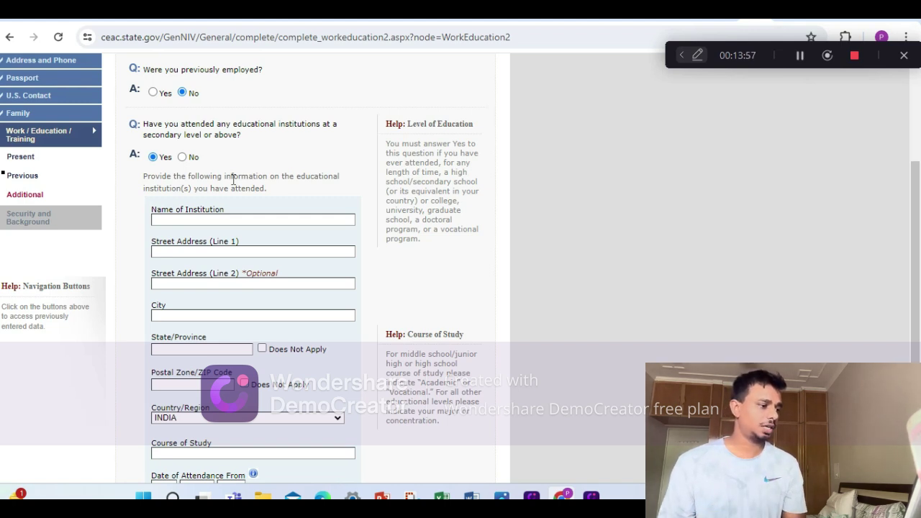
{"action": "left_click", "coordinate": [164, 218]}
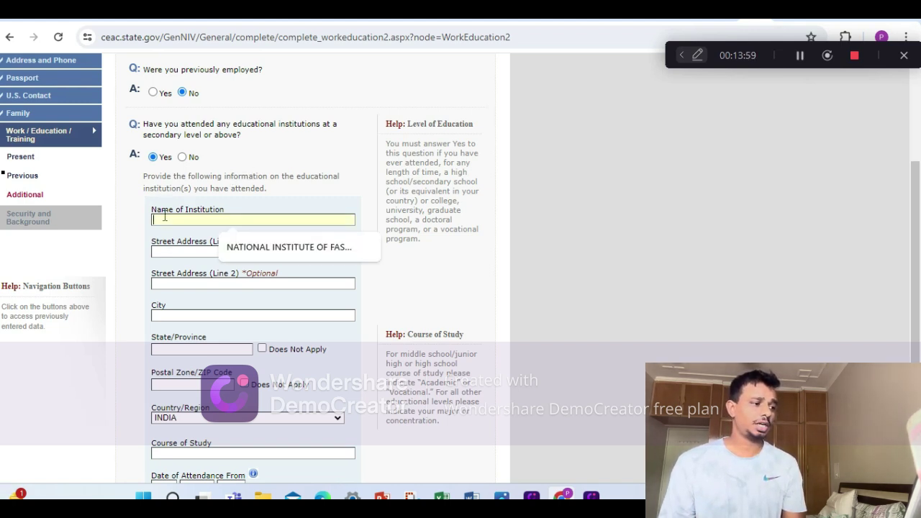
{"action": "left_click", "coordinate": [182, 157]}
{"action": "scroll", "coordinate": [360, 259], "scroll_direction": "down", "scroll_amount": 4}
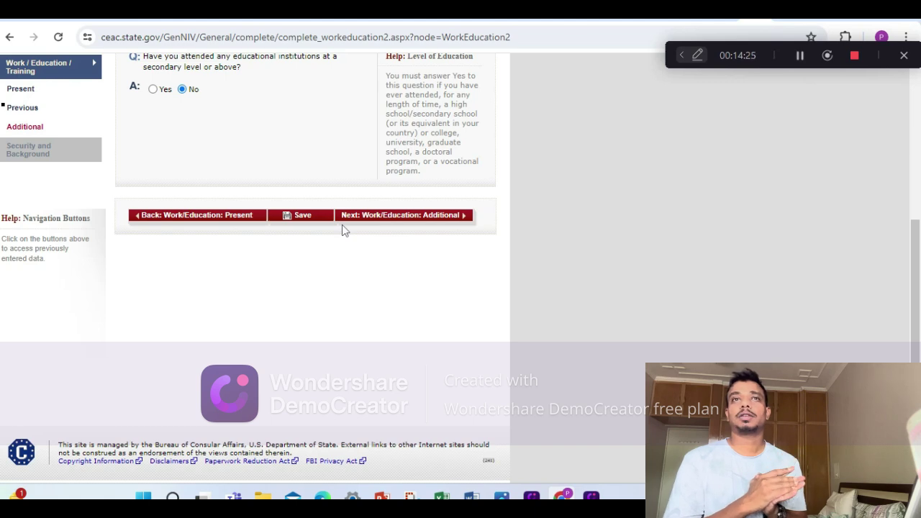
Save the previous work and education answers and continue the application.
{"action": "left_click", "coordinate": [303, 218]}
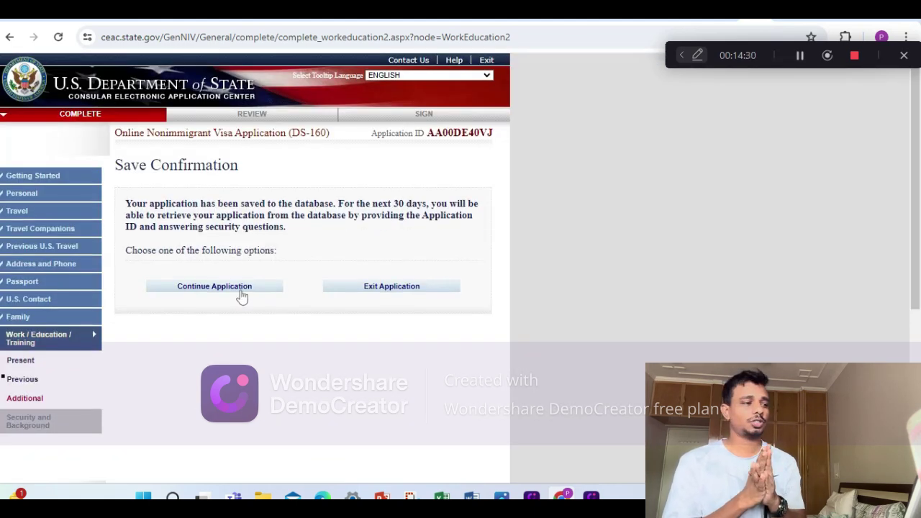
{"action": "left_click", "coordinate": [242, 295]}
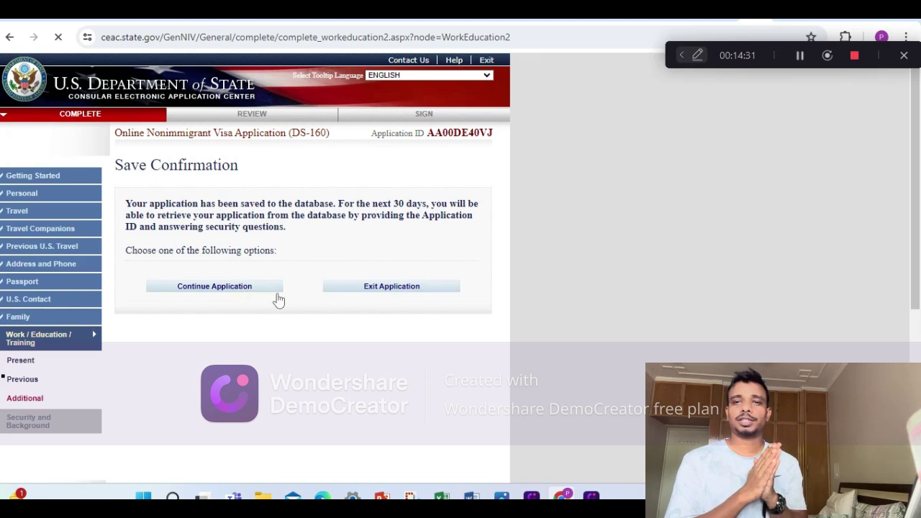
{"action": "scroll", "coordinate": [343, 291], "scroll_direction": "down", "scroll_amount": 4}
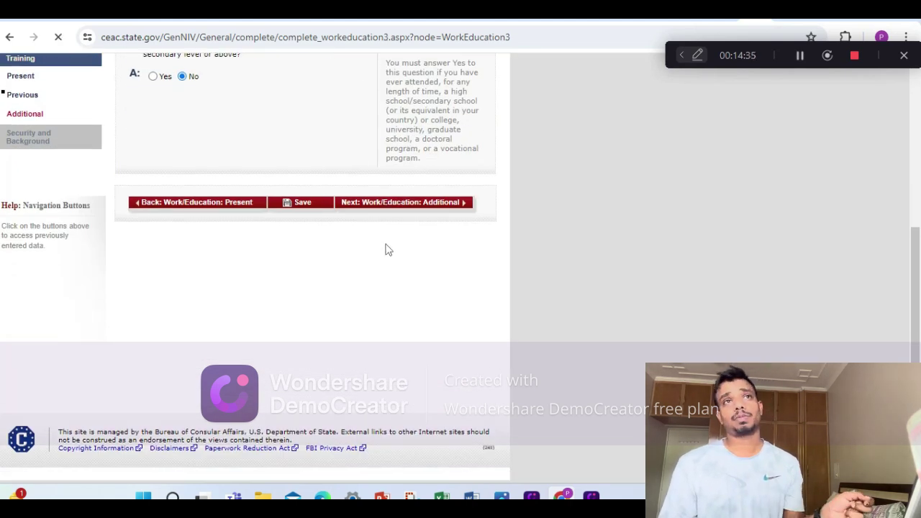
Answer No to clan or tribe membership and add HINDI and ENGLISH as spoken languages.
{"action": "scroll", "coordinate": [385, 250], "scroll_direction": "down", "scroll_amount": 3}
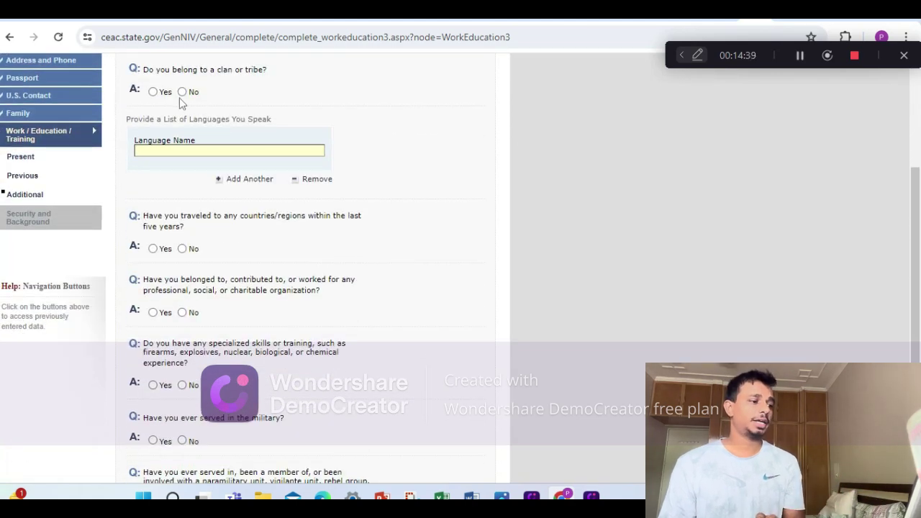
{"action": "left_click", "coordinate": [182, 92]}
{"action": "left_click", "coordinate": [204, 149]}
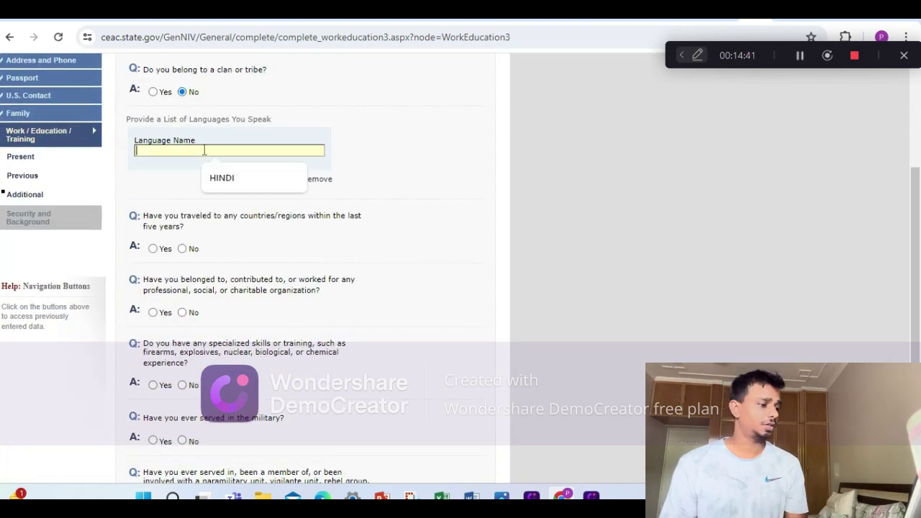
{"action": "left_click", "coordinate": [220, 177]}
{"action": "left_click", "coordinate": [227, 180]}
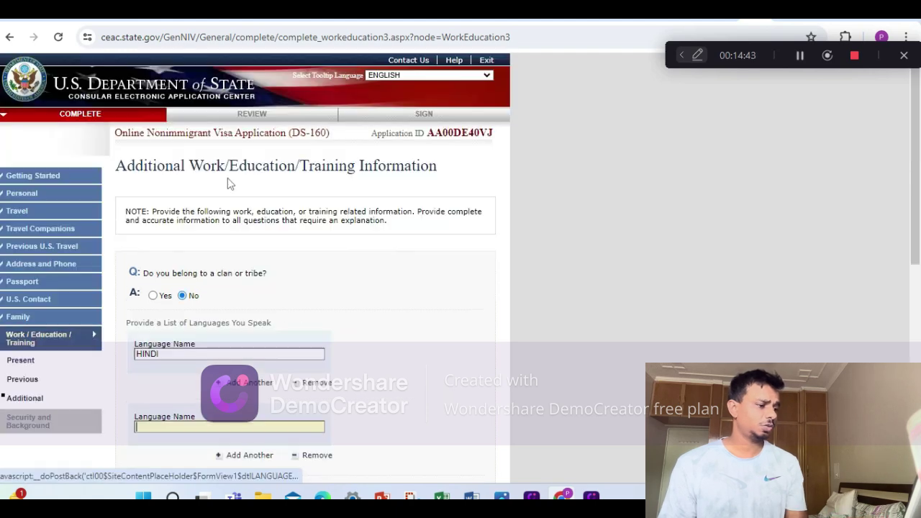
{"action": "scroll", "coordinate": [223, 237], "scroll_direction": "down", "scroll_amount": 3}
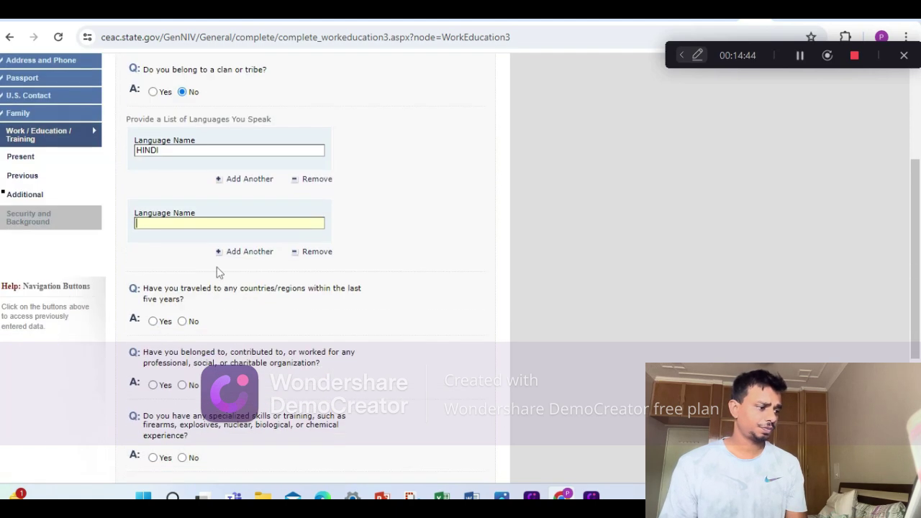
{"action": "left_click", "coordinate": [185, 222]}
{"action": "type", "text": "ENGLI"}
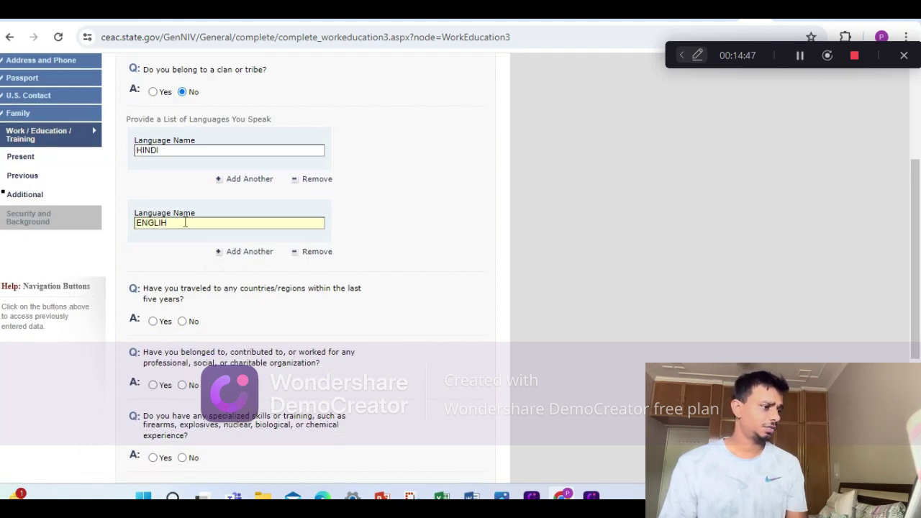
{"action": "type", "text": "SH"}
{"action": "scroll", "coordinate": [189, 227], "scroll_direction": "down", "scroll_amount": 1}
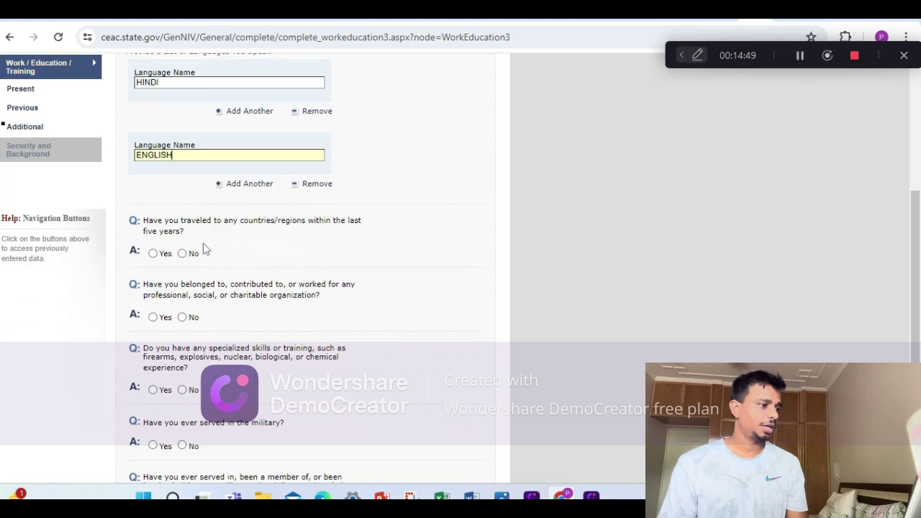
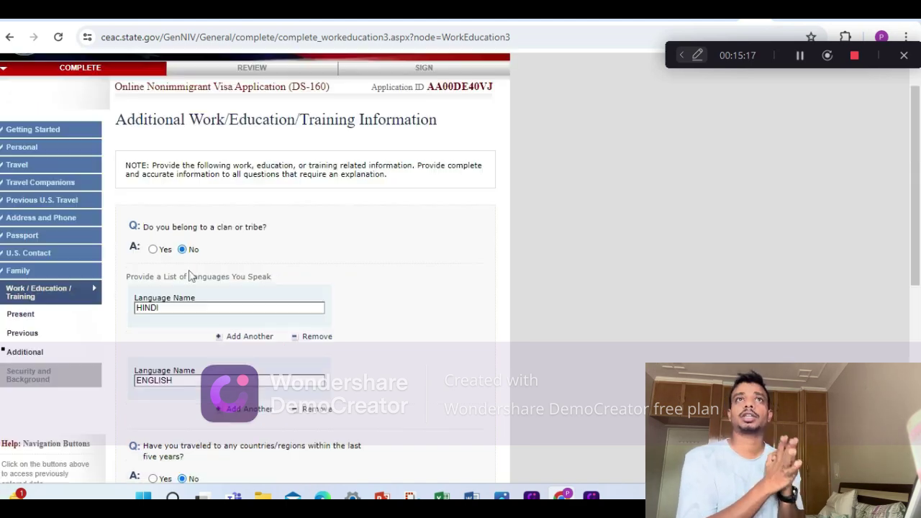
Answer No to the remaining organization membership and paramilitary group questions.
{"action": "scroll", "coordinate": [205, 273], "scroll_direction": "down", "scroll_amount": 5}
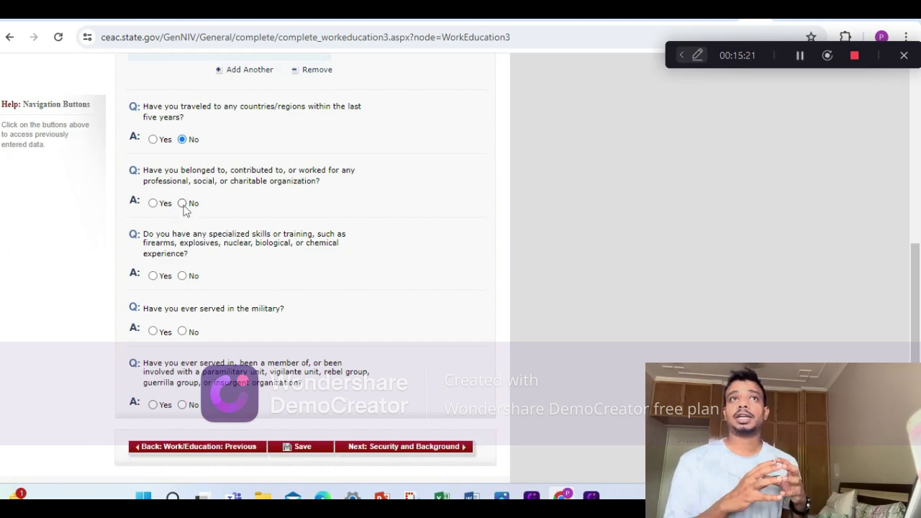
{"action": "left_click", "coordinate": [183, 204]}
{"action": "scroll", "coordinate": [216, 255], "scroll_direction": "down", "scroll_amount": 5}
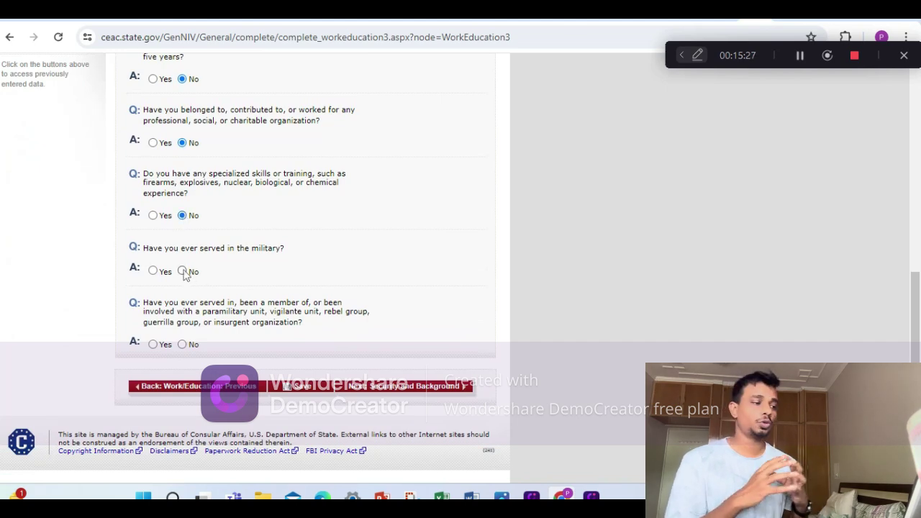
{"action": "scroll", "coordinate": [201, 345], "scroll_direction": "down", "scroll_amount": 5}
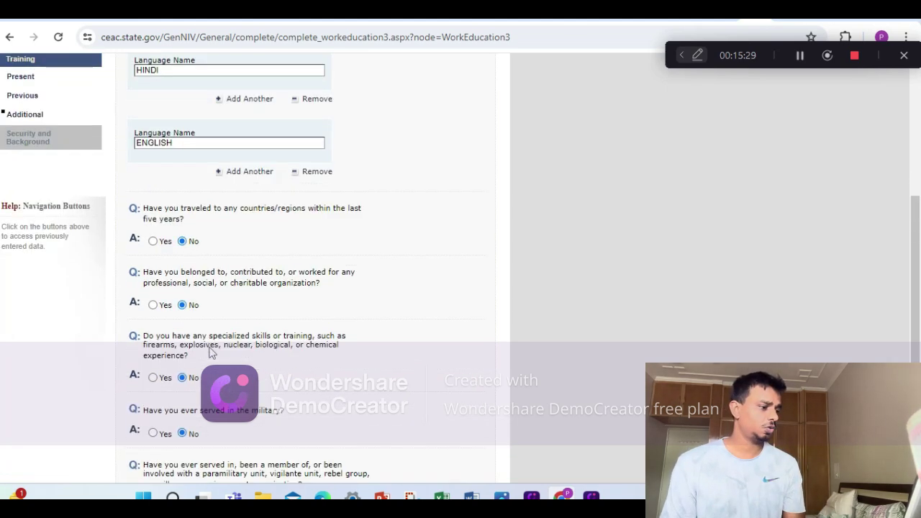
{"action": "left_click", "coordinate": [182, 344]}
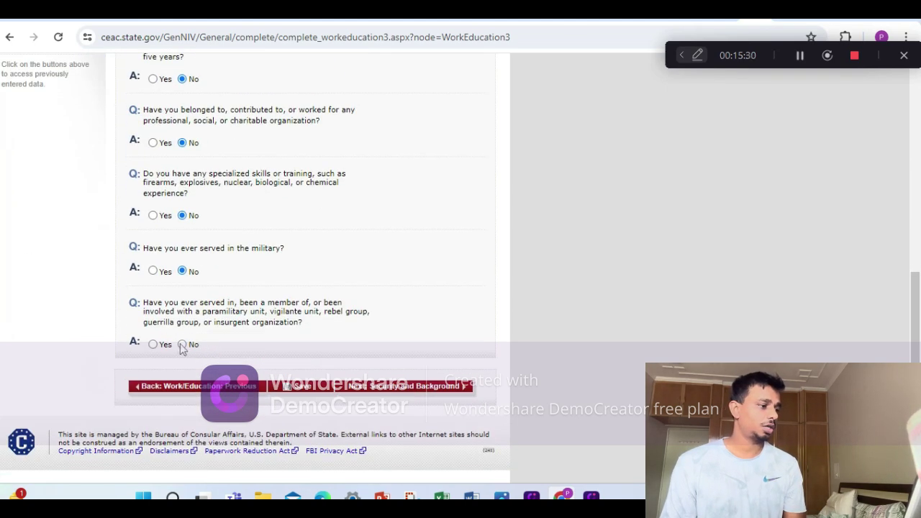
Save the Additional Work/Education page and advance to Security and Background Part 1.
{"action": "left_click", "coordinate": [292, 387]}
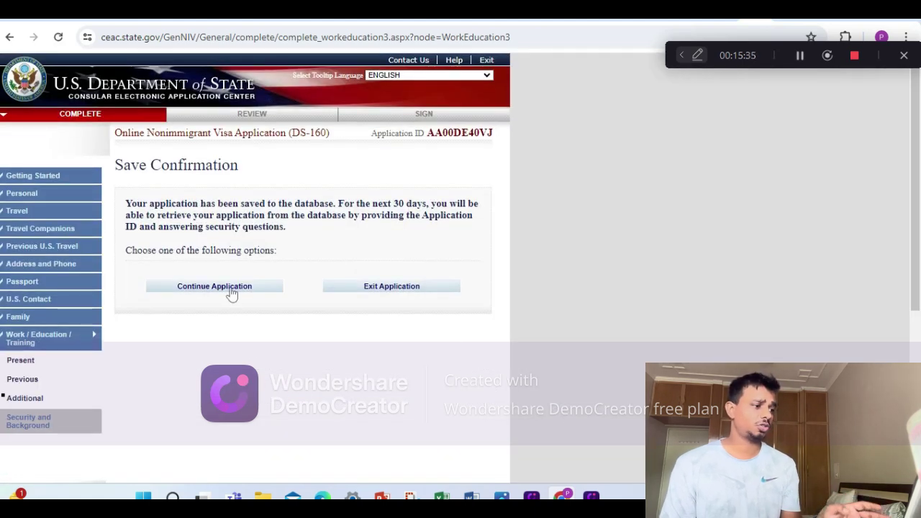
{"action": "left_click", "coordinate": [231, 289]}
{"action": "scroll", "coordinate": [339, 287], "scroll_direction": "down", "scroll_amount": 10}
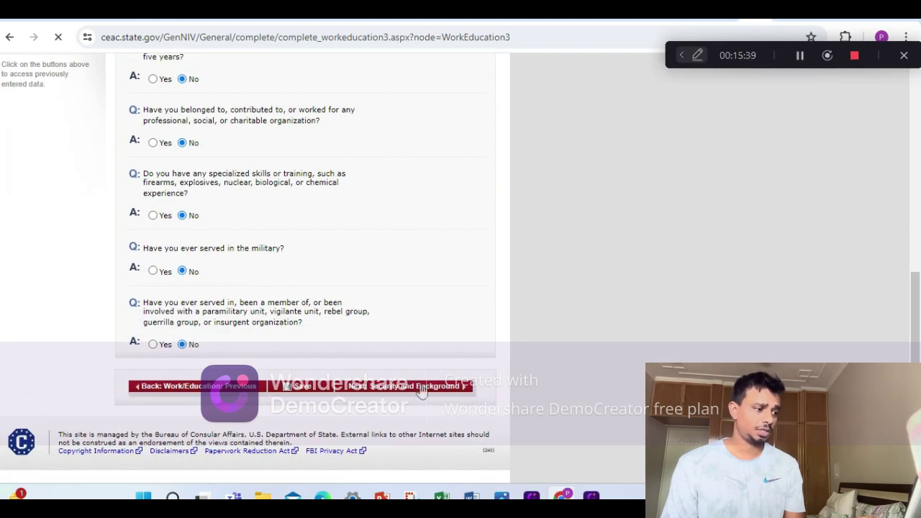
{"action": "left_click", "coordinate": [422, 389]}
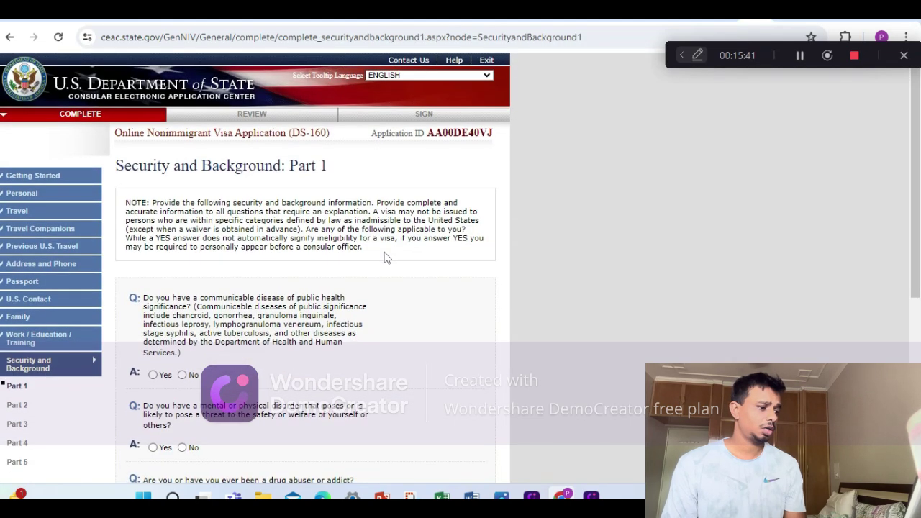
Answer No to the communicable disease, mental or physical disorder and drug abuse questions.
{"action": "scroll", "coordinate": [382, 257], "scroll_direction": "down", "scroll_amount": 2}
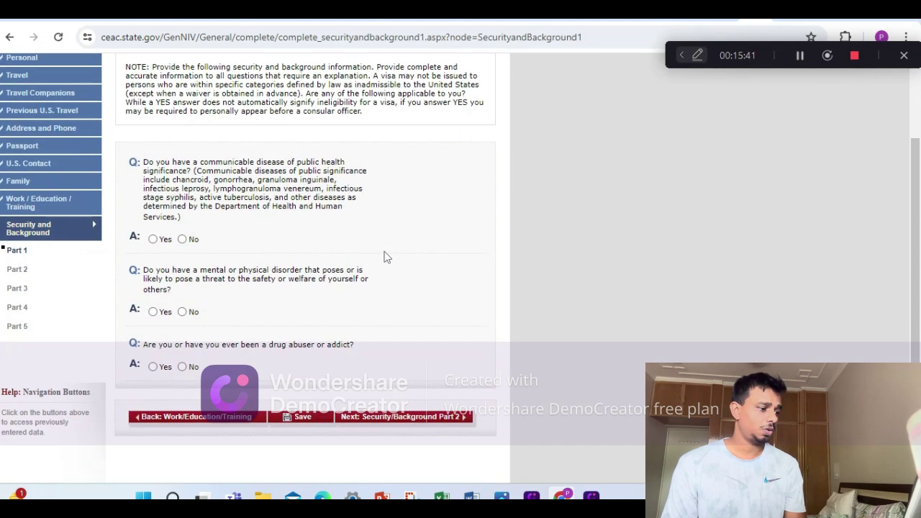
{"action": "left_click", "coordinate": [182, 241]}
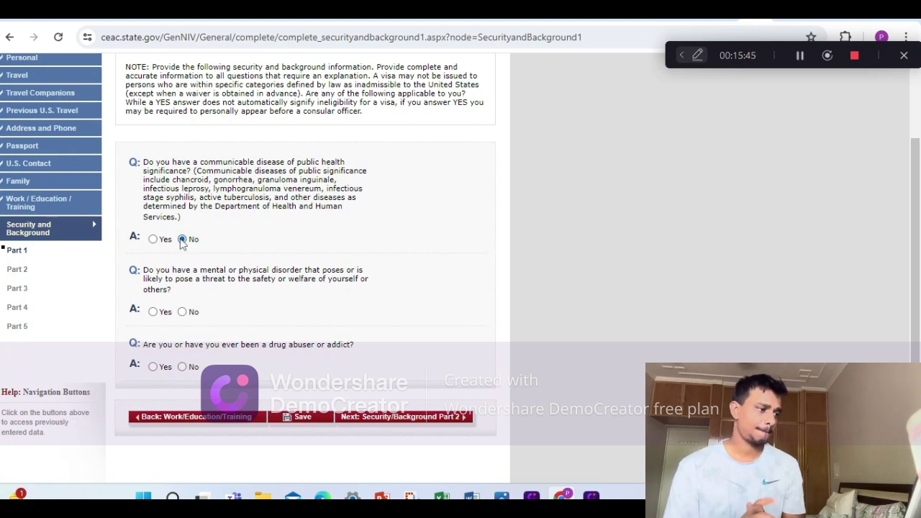
{"action": "left_click", "coordinate": [182, 312]}
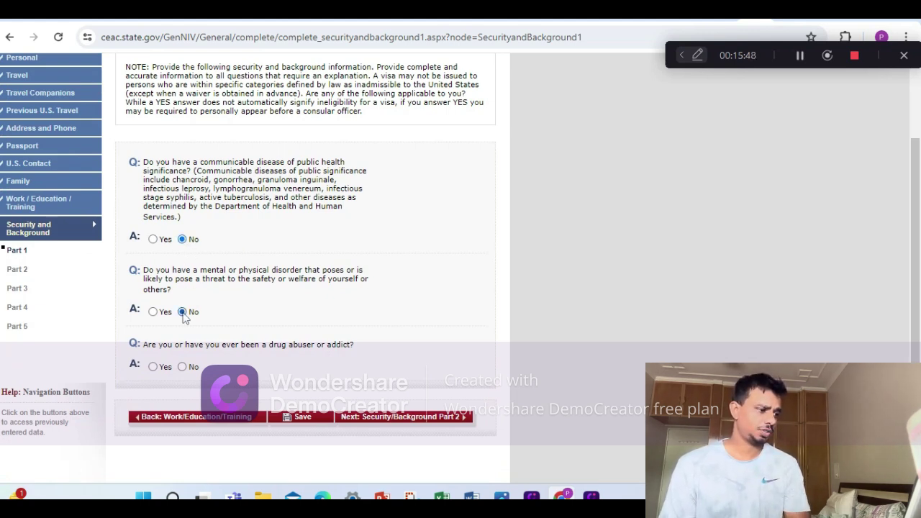
{"action": "left_click", "coordinate": [182, 366]}
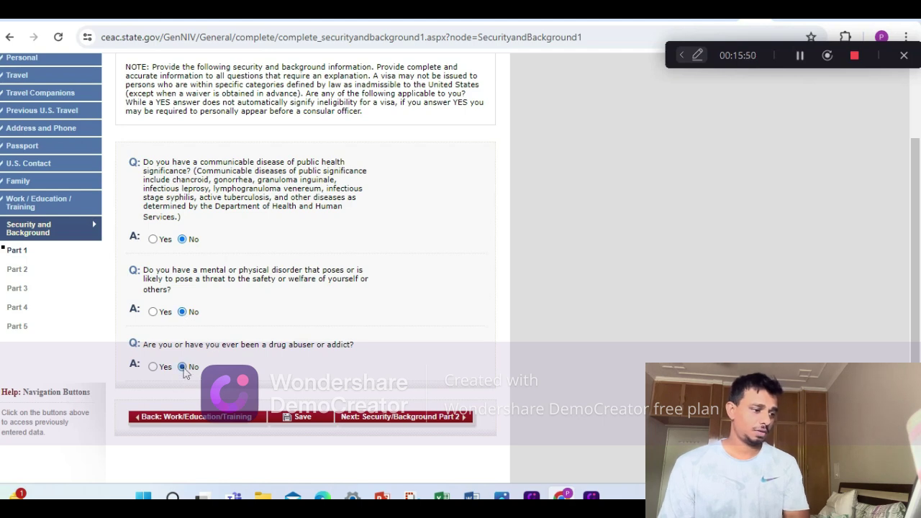
Save the Part 1 answers and advance to Security and Background Part 2.
{"action": "left_click", "coordinate": [314, 417]}
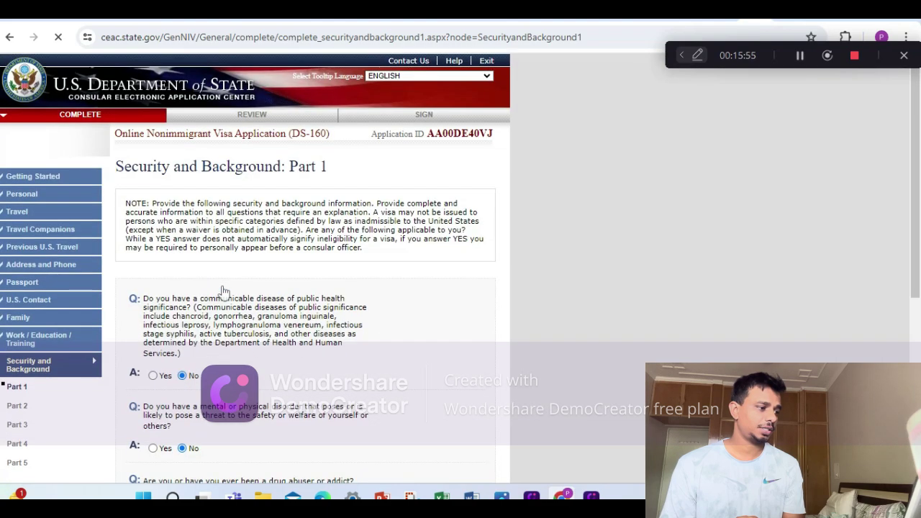
{"action": "scroll", "coordinate": [263, 272], "scroll_direction": "down", "scroll_amount": 3}
{"action": "scroll", "coordinate": [264, 272], "scroll_direction": "down", "scroll_amount": 2}
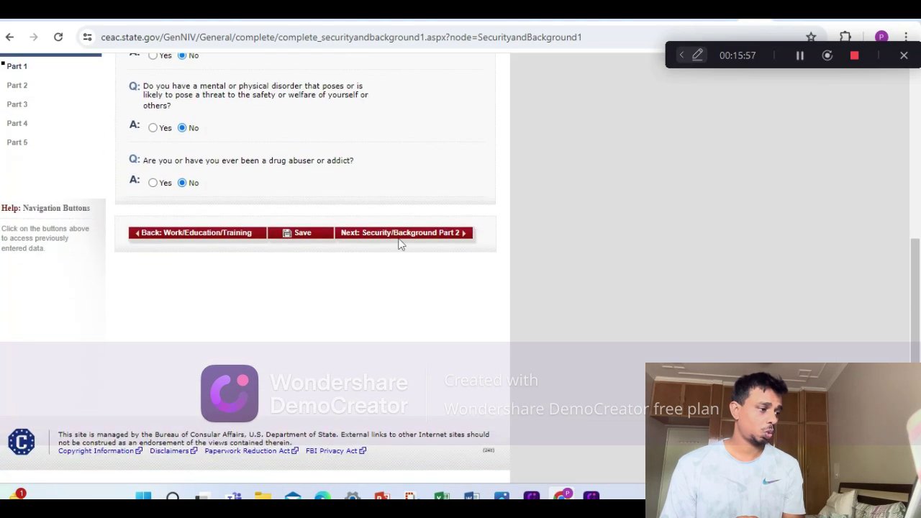
{"action": "left_click", "coordinate": [405, 235]}
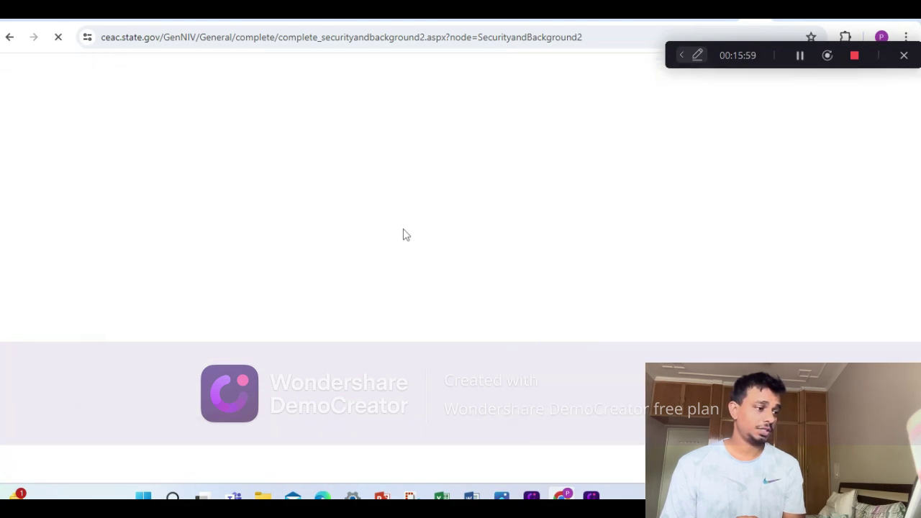
Answer No to the controlled substances, prostitution, money laundering and human trafficking questions.
{"action": "scroll", "coordinate": [366, 255], "scroll_direction": "down", "scroll_amount": 6}
{"action": "scroll", "coordinate": [372, 257], "scroll_direction": "up", "scroll_amount": 6}
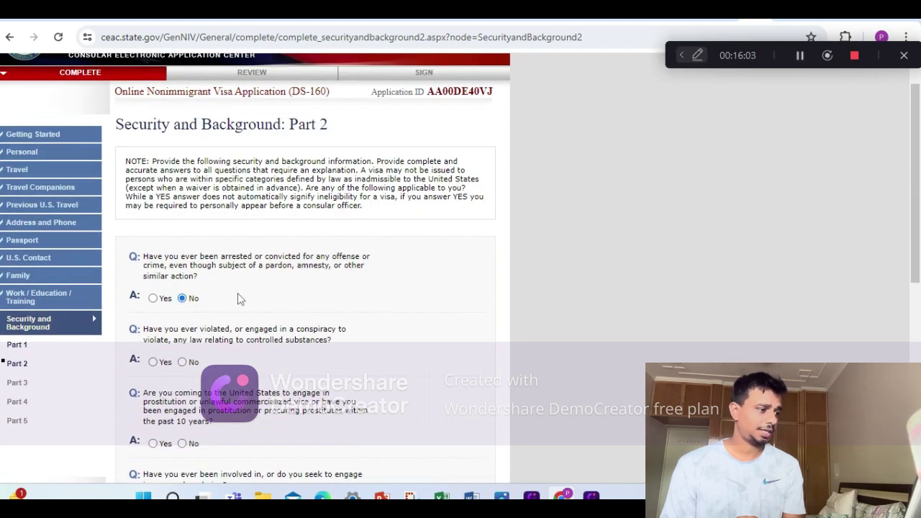
{"action": "scroll", "coordinate": [239, 299], "scroll_direction": "down", "scroll_amount": 3}
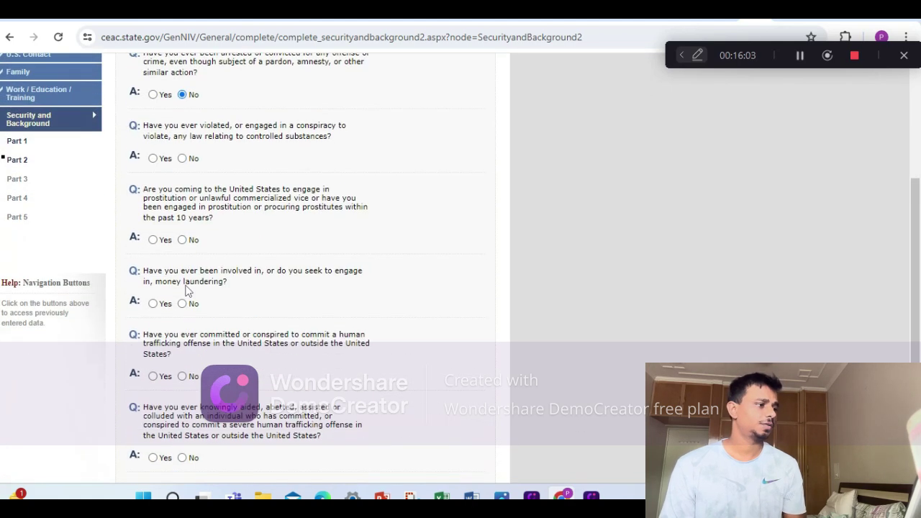
{"action": "left_click", "coordinate": [182, 159]}
{"action": "left_click", "coordinate": [182, 240]}
{"action": "scroll", "coordinate": [220, 281], "scroll_direction": "down", "scroll_amount": 2}
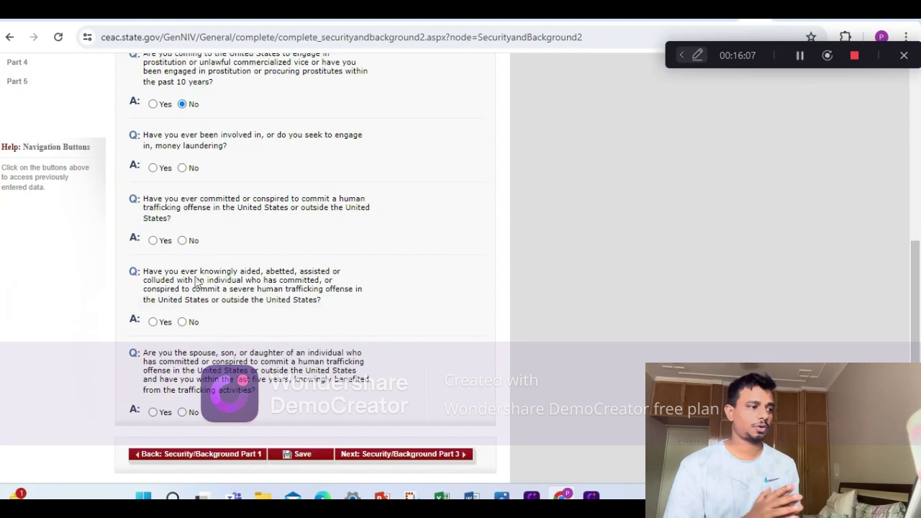
{"action": "left_click", "coordinate": [182, 168]}
{"action": "left_click", "coordinate": [182, 240]}
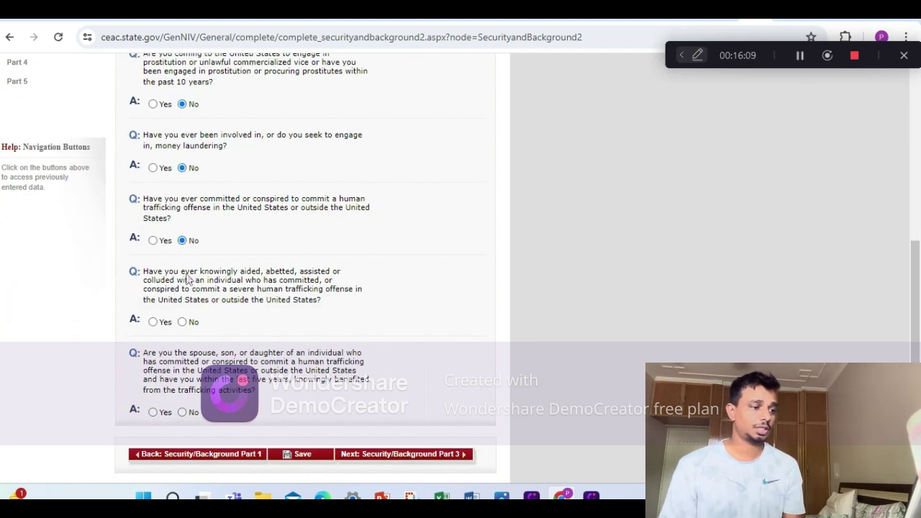
{"action": "left_click", "coordinate": [182, 322]}
Save Part 2 and continue the application toward Part 3.
{"action": "scroll", "coordinate": [197, 328], "scroll_direction": "down", "scroll_amount": 1}
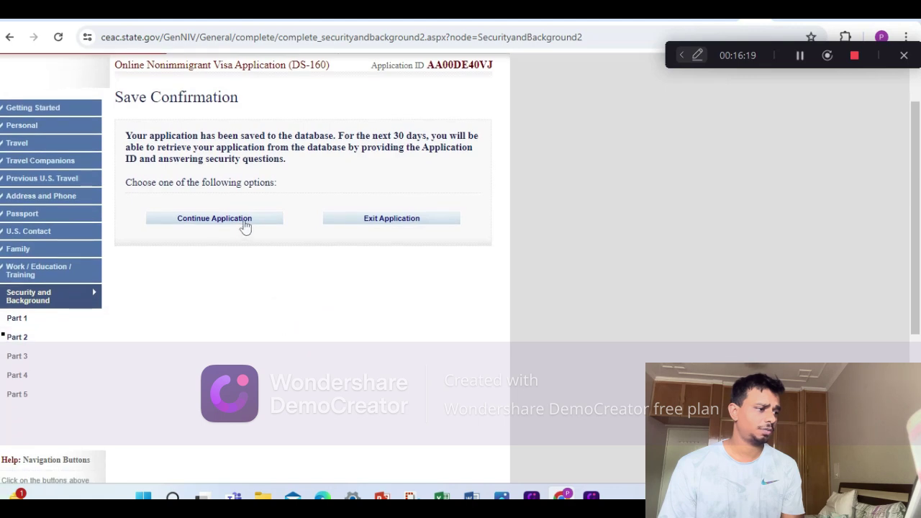
{"action": "left_click", "coordinate": [245, 223]}
{"action": "scroll", "coordinate": [392, 358], "scroll_direction": "down", "scroll_amount": 6}
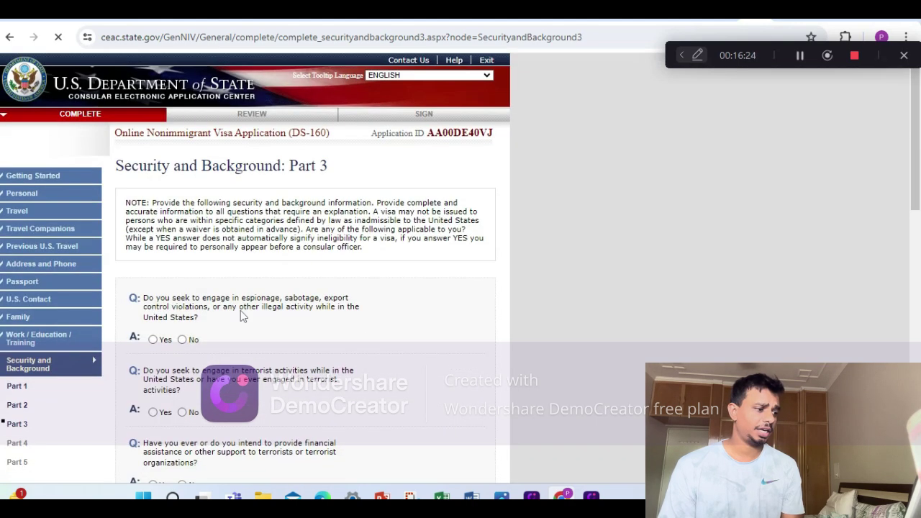
Answer No to the espionage, terrorism, genocide, torture and extrajudicial killing questions.
{"action": "scroll", "coordinate": [216, 288], "scroll_direction": "down", "scroll_amount": 3}
{"action": "left_click", "coordinate": [182, 136]}
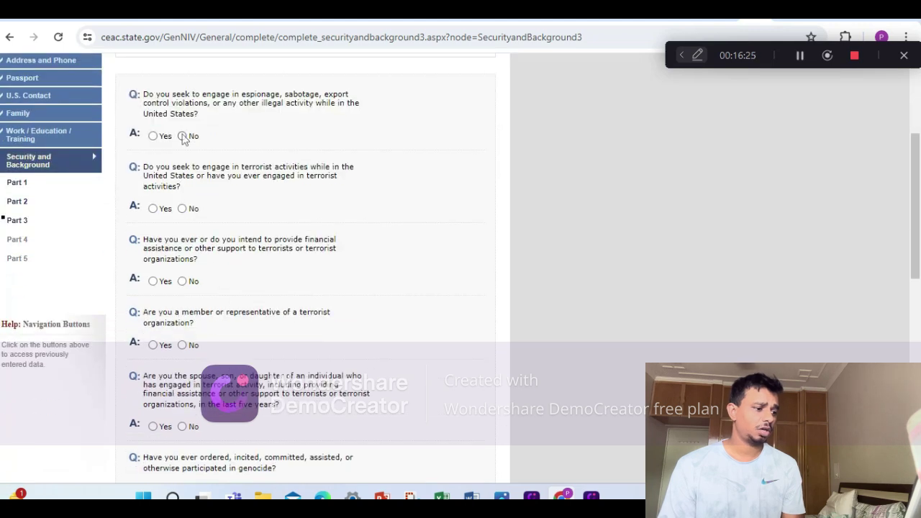
{"action": "left_click", "coordinate": [182, 209]}
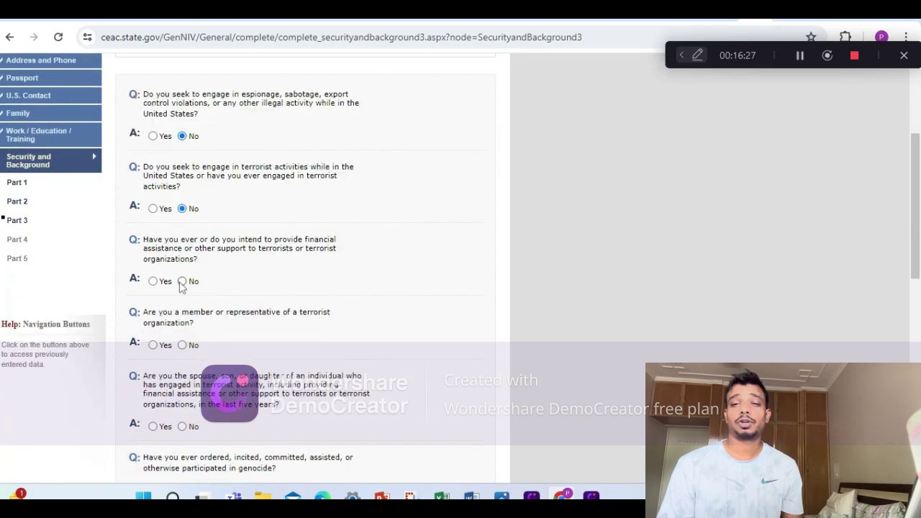
{"action": "left_click", "coordinate": [182, 281]}
{"action": "scroll", "coordinate": [184, 273], "scroll_direction": "down", "scroll_amount": 3}
{"action": "left_click", "coordinate": [182, 142]}
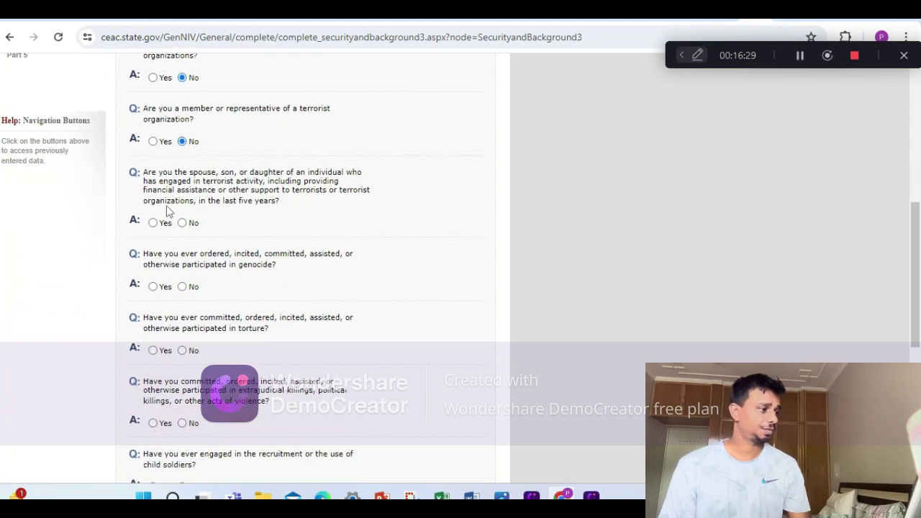
{"action": "left_click", "coordinate": [182, 223]}
{"action": "scroll", "coordinate": [182, 223], "scroll_direction": "down", "scroll_amount": 2}
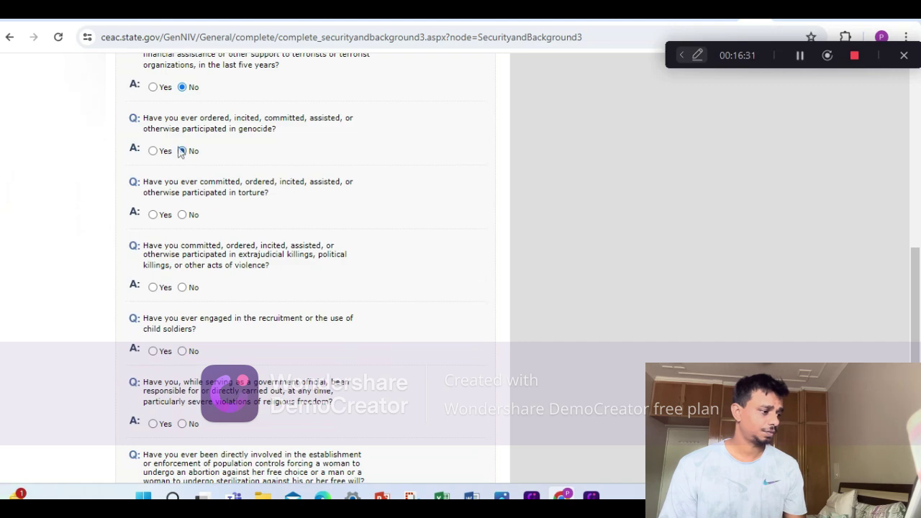
{"action": "left_click", "coordinate": [182, 151]}
{"action": "left_click", "coordinate": [182, 215]}
{"action": "left_click", "coordinate": [182, 287]}
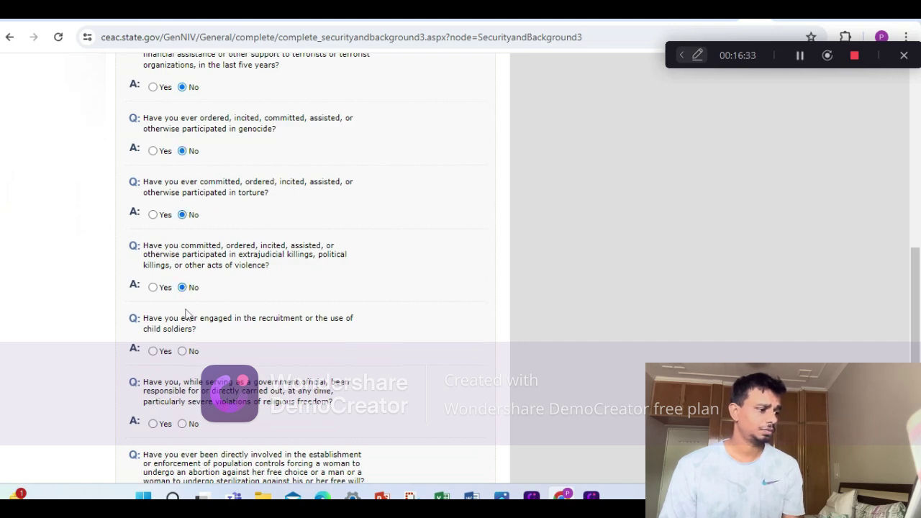
Answer No to child soldiers, religious freedom, population control and organ transplant questions, then save.
{"action": "scroll", "coordinate": [186, 314], "scroll_direction": "down", "scroll_amount": 1}
{"action": "left_click", "coordinate": [182, 283]}
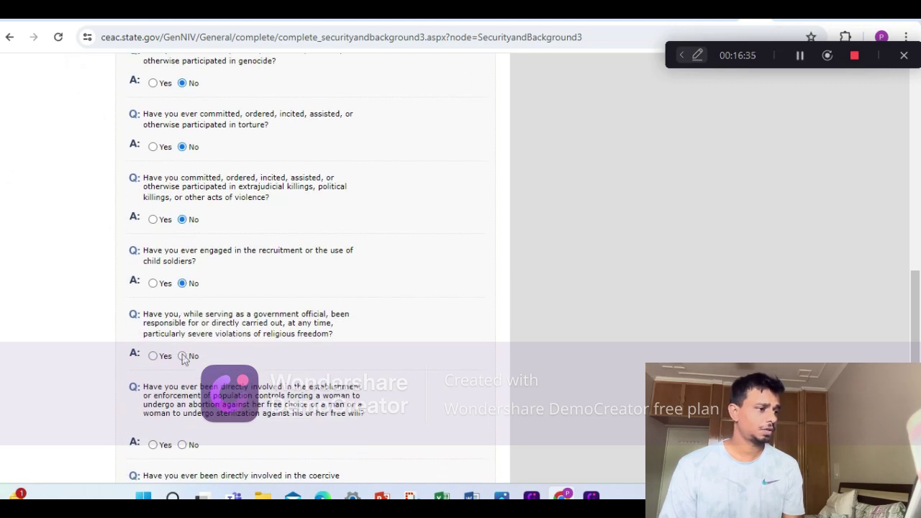
{"action": "left_click", "coordinate": [182, 356]}
{"action": "scroll", "coordinate": [185, 357], "scroll_direction": "down", "scroll_amount": 2}
{"action": "left_click", "coordinate": [183, 280]}
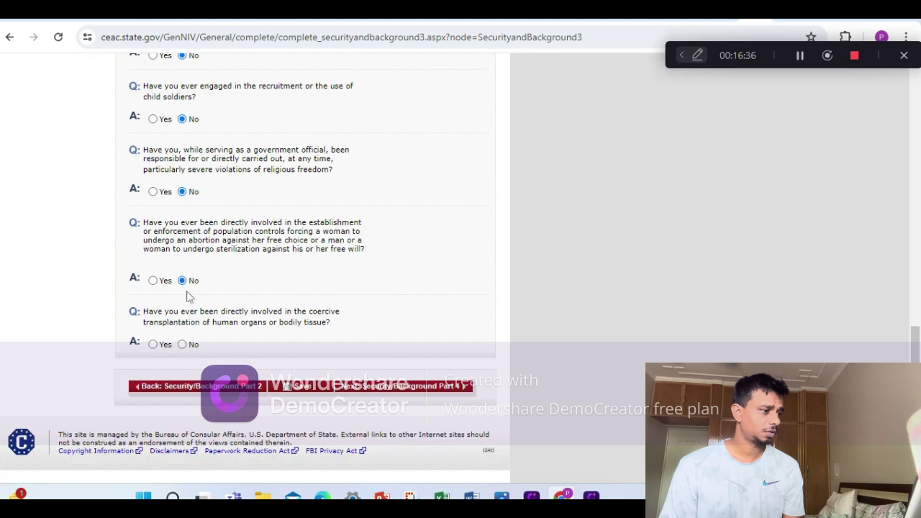
{"action": "left_click", "coordinate": [182, 344]}
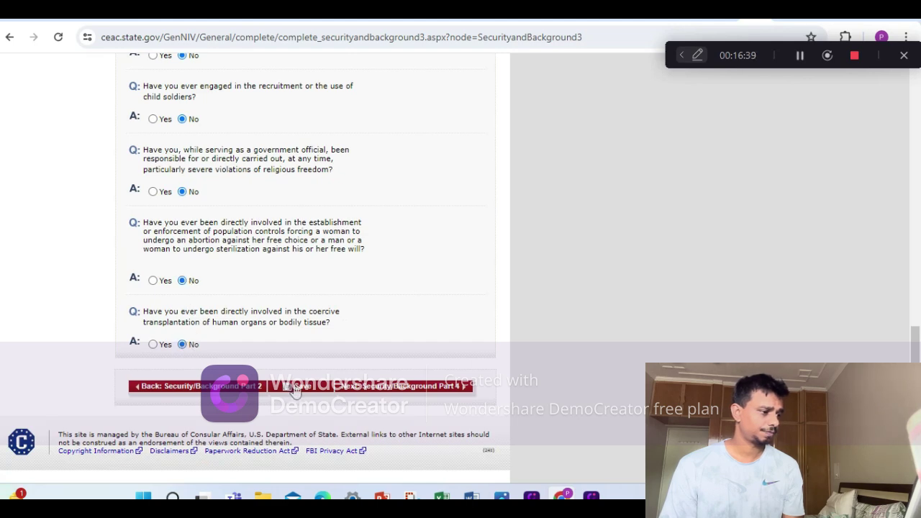
{"action": "left_click", "coordinate": [297, 386]}
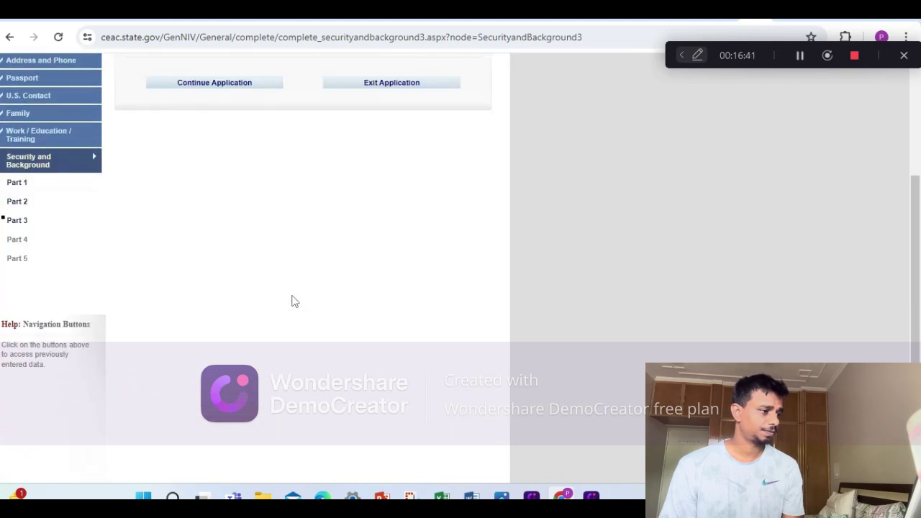
{"action": "left_click", "coordinate": [230, 82]}
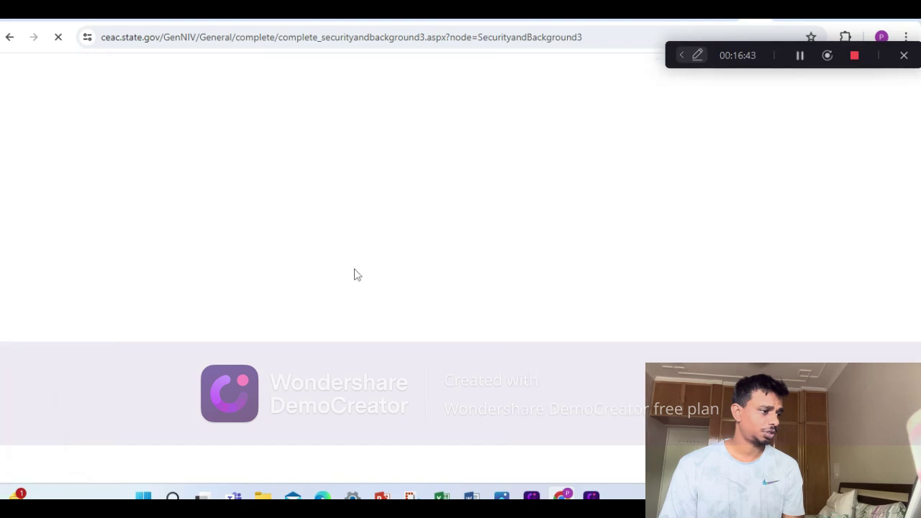
{"action": "scroll", "coordinate": [334, 308], "scroll_direction": "down", "scroll_amount": 15}
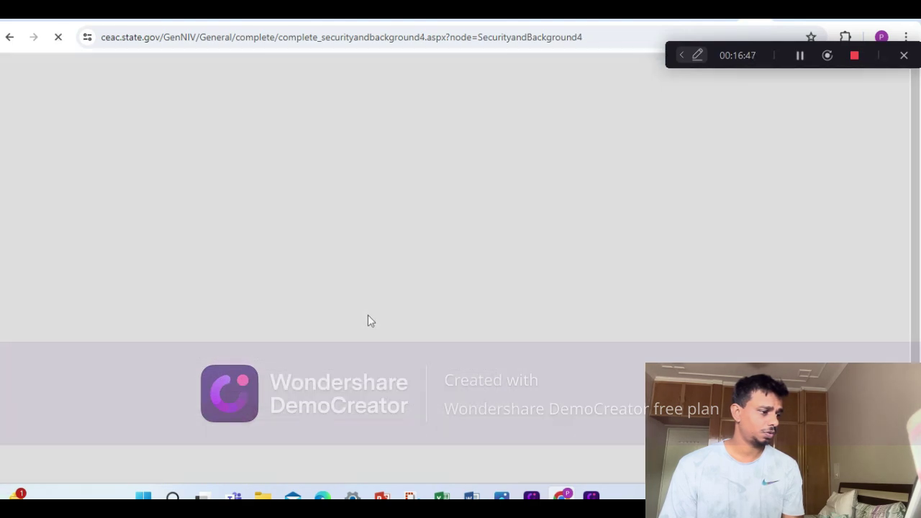
Answer No to the immigration fraud and deportation questions and save Part 4.
{"action": "scroll", "coordinate": [239, 271], "scroll_direction": "down", "scroll_amount": 3}
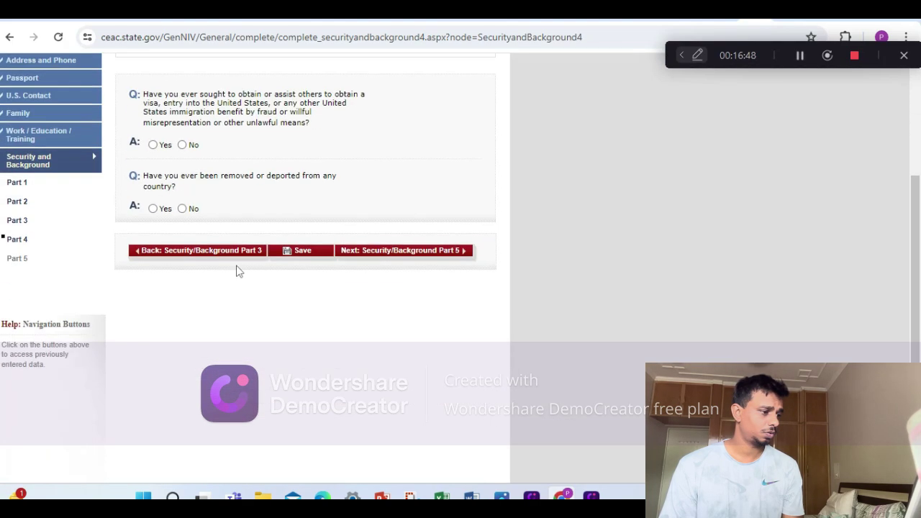
{"action": "left_click", "coordinate": [182, 144]}
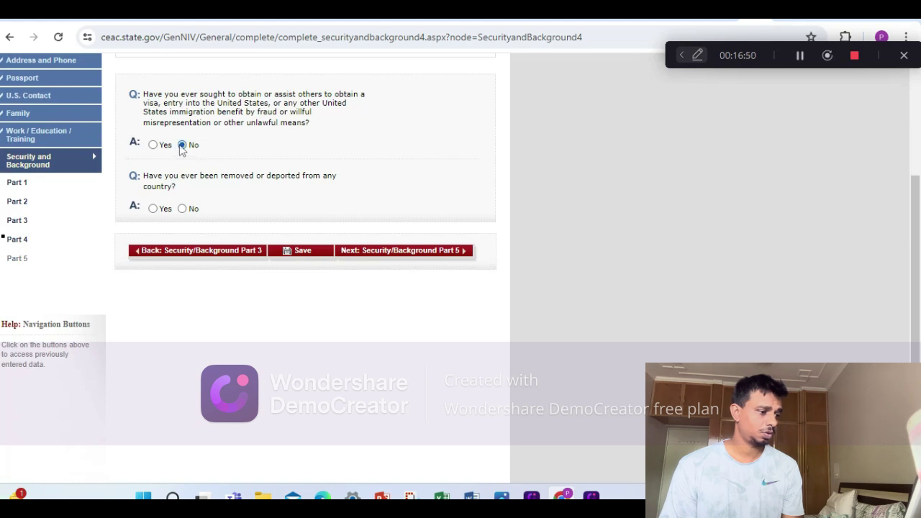
{"action": "left_click", "coordinate": [183, 209]}
{"action": "left_click", "coordinate": [289, 254]}
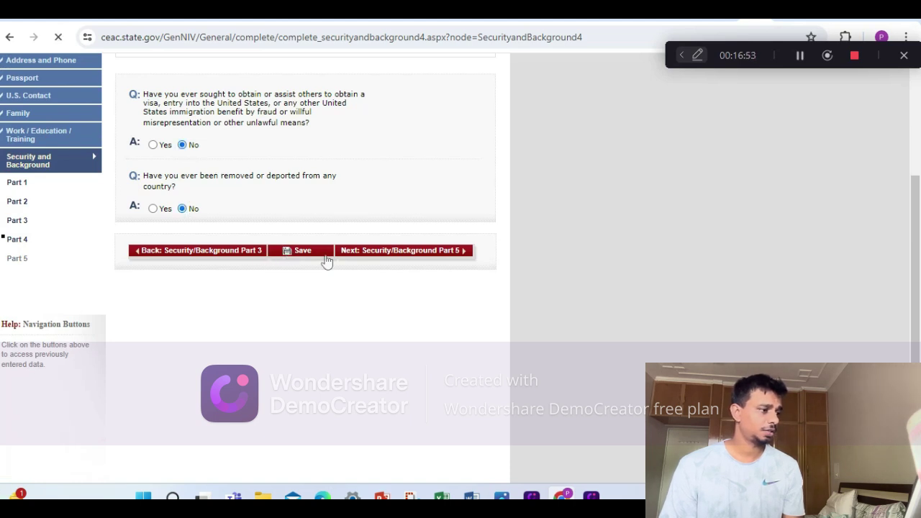
{"action": "scroll", "coordinate": [277, 242], "scroll_direction": "down", "scroll_amount": 3}
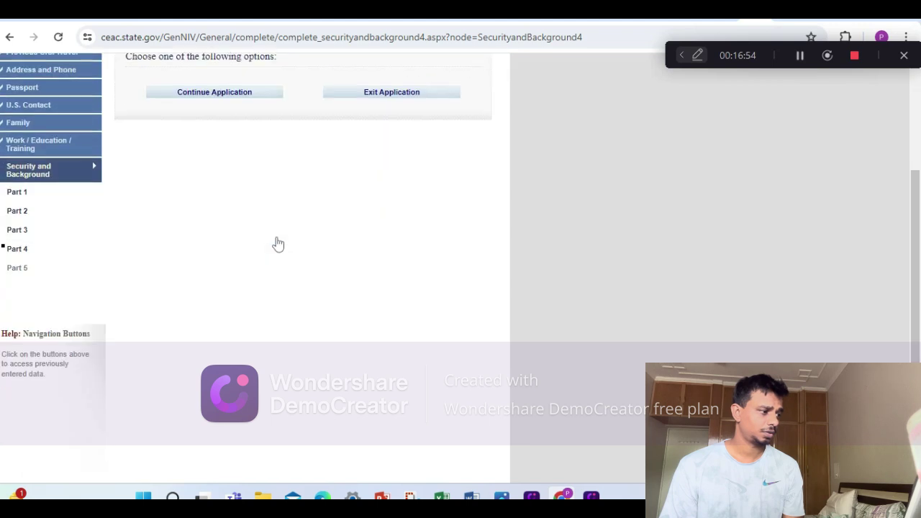
{"action": "left_click", "coordinate": [224, 86]}
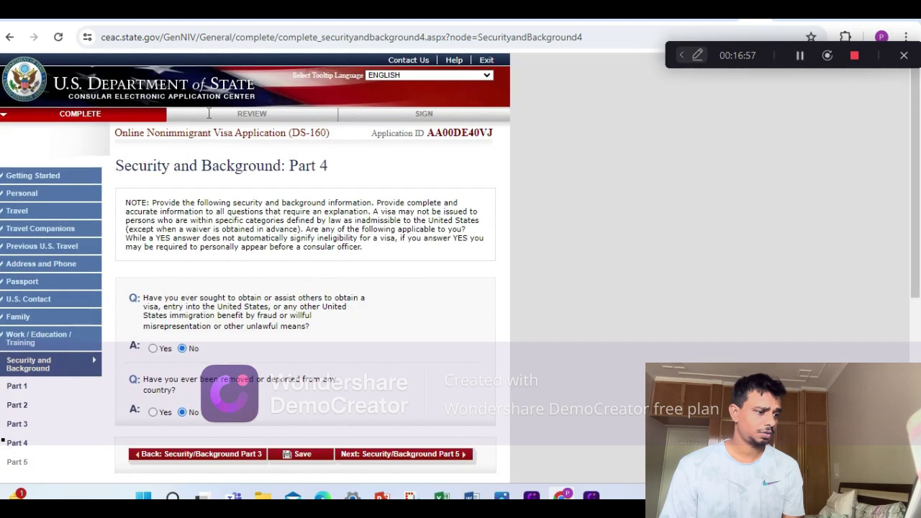
{"action": "scroll", "coordinate": [268, 178], "scroll_direction": "down", "scroll_amount": 3}
{"action": "left_click", "coordinate": [379, 252]}
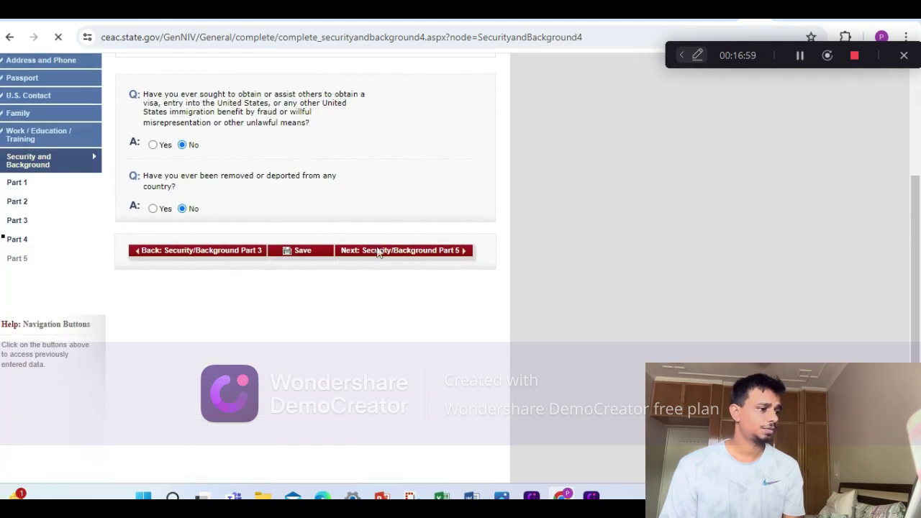
Answer No to the child custody, illegal voting and renounced citizenship questions and save Part 5.
{"action": "scroll", "coordinate": [238, 203], "scroll_direction": "down", "scroll_amount": 8}
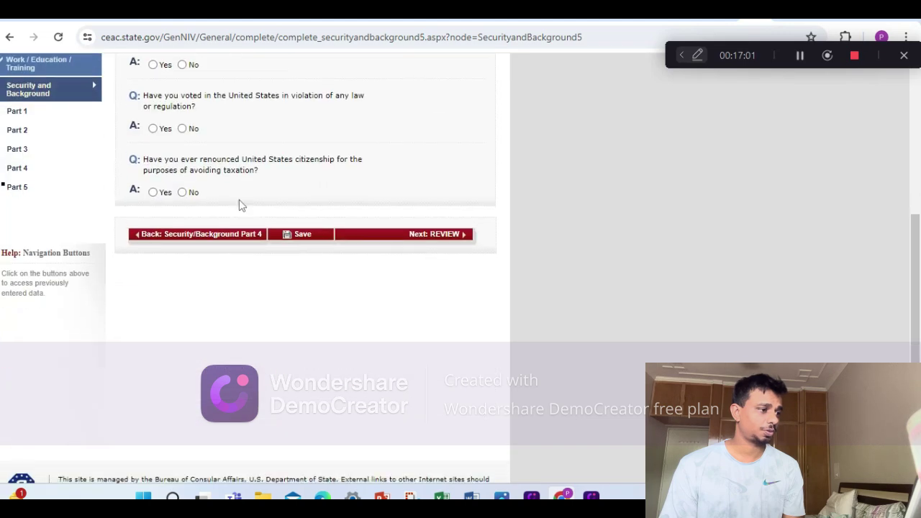
{"action": "scroll", "coordinate": [238, 173], "scroll_direction": "up", "scroll_amount": 2}
{"action": "left_click", "coordinate": [182, 155]}
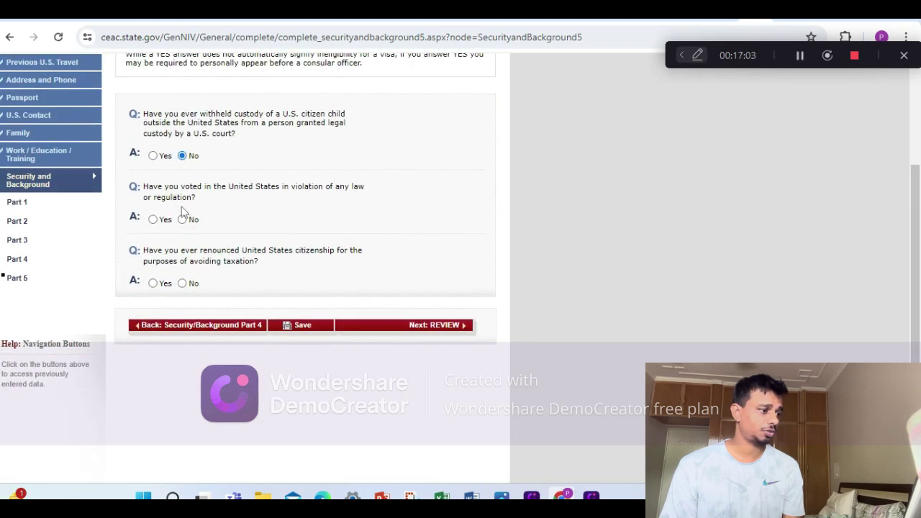
{"action": "left_click", "coordinate": [182, 219]}
{"action": "left_click", "coordinate": [182, 282]}
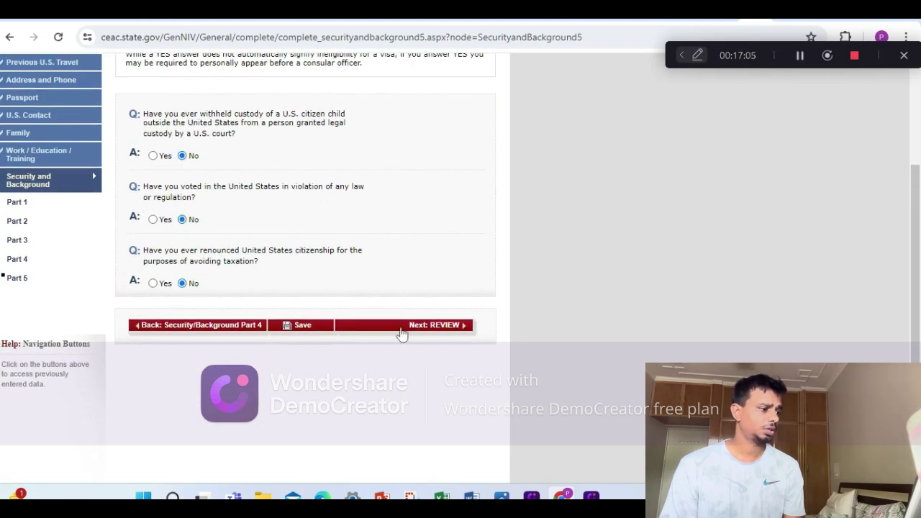
{"action": "left_click", "coordinate": [319, 325]}
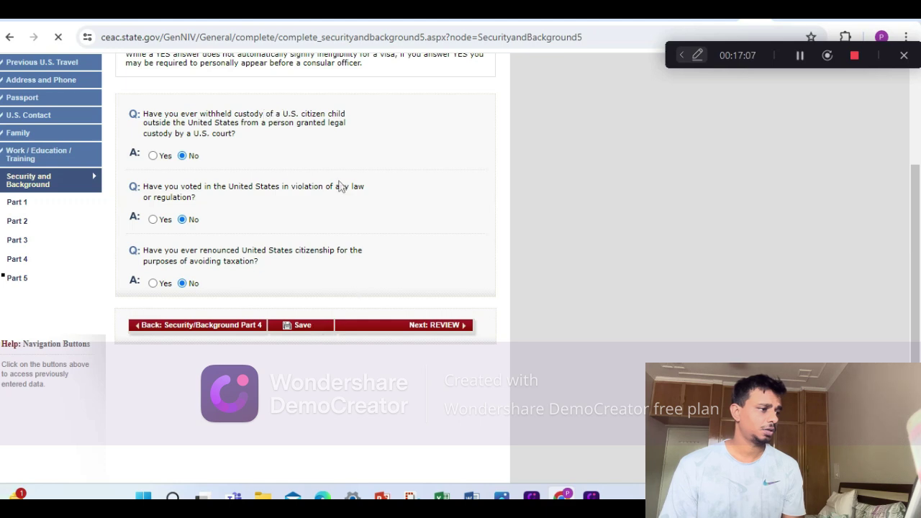
{"action": "scroll", "coordinate": [334, 180], "scroll_direction": "down", "scroll_amount": 5}
{"action": "scroll", "coordinate": [302, 202], "scroll_direction": "up", "scroll_amount": 4}
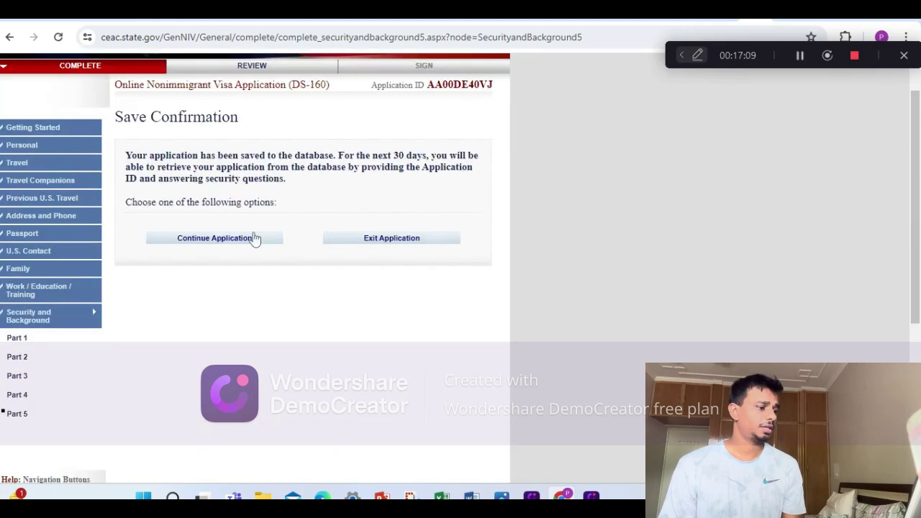
{"action": "left_click", "coordinate": [239, 246]}
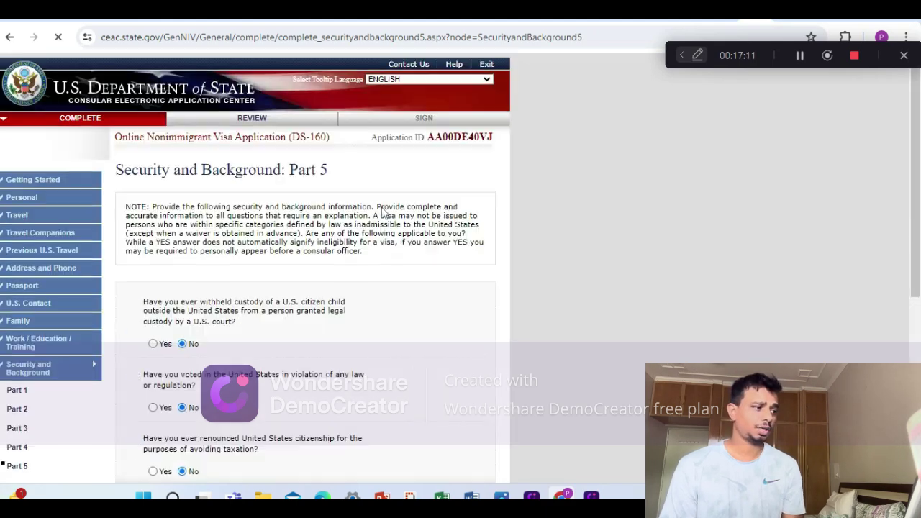
{"action": "scroll", "coordinate": [386, 214], "scroll_direction": "down", "scroll_amount": 4}
{"action": "scroll", "coordinate": [385, 213], "scroll_direction": "down", "scroll_amount": 1}
{"action": "left_click", "coordinate": [417, 190]}
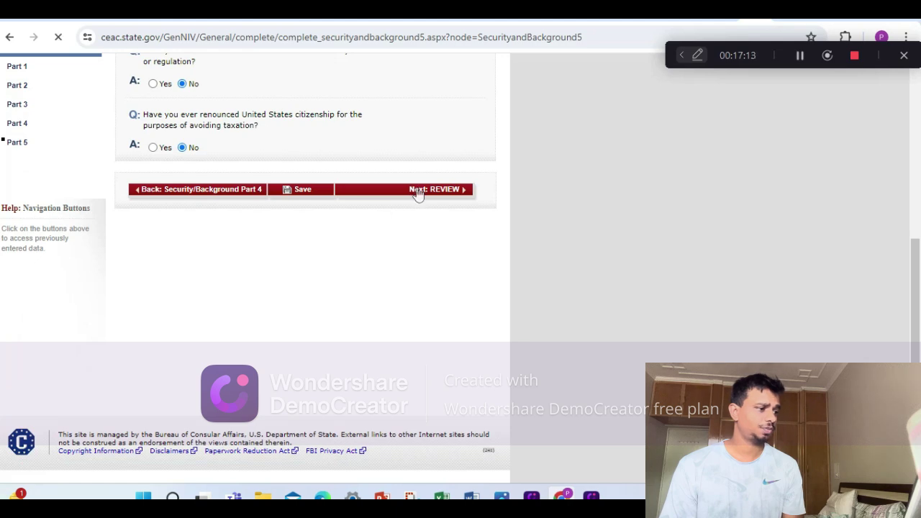
Review the opening sections, then the travel information and U.S. contact pages.
{"action": "scroll", "coordinate": [415, 198], "scroll_direction": "down", "scroll_amount": 3}
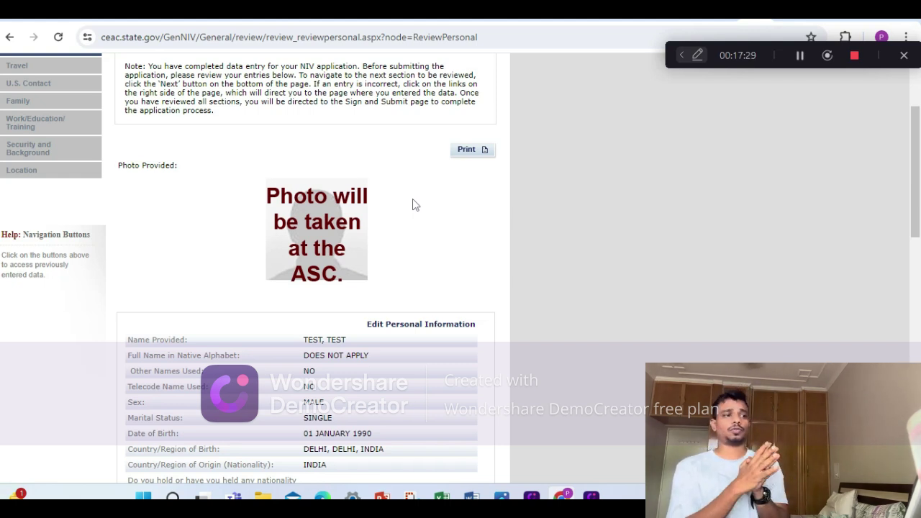
{"action": "scroll", "coordinate": [414, 209], "scroll_direction": "down", "scroll_amount": 4}
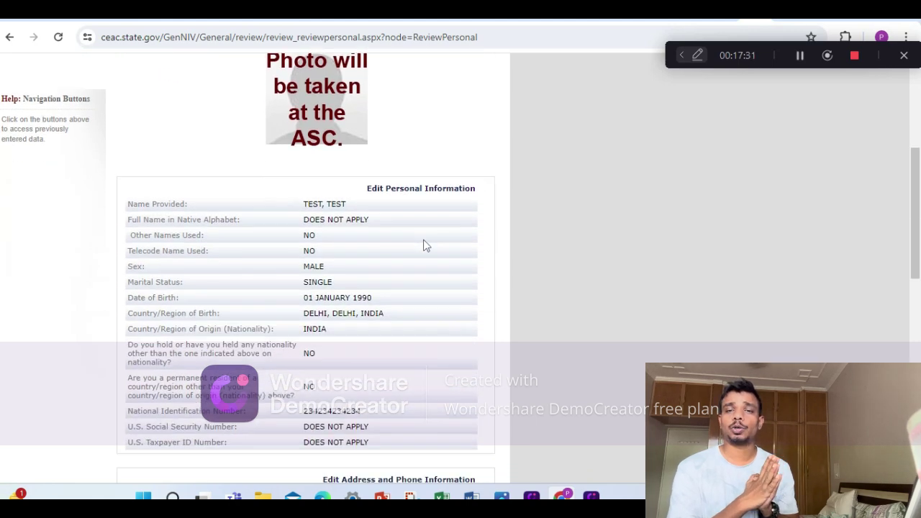
{"action": "scroll", "coordinate": [425, 246], "scroll_direction": "down", "scroll_amount": 7}
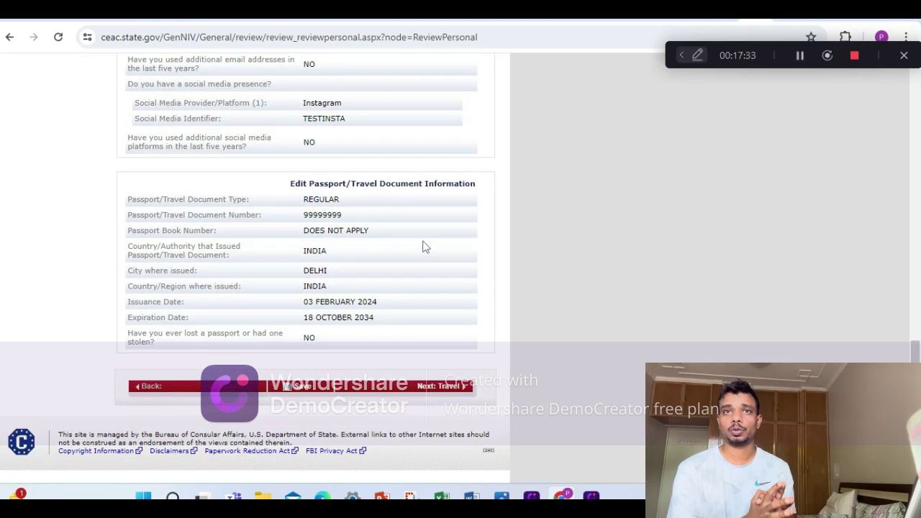
{"action": "left_click", "coordinate": [453, 387]}
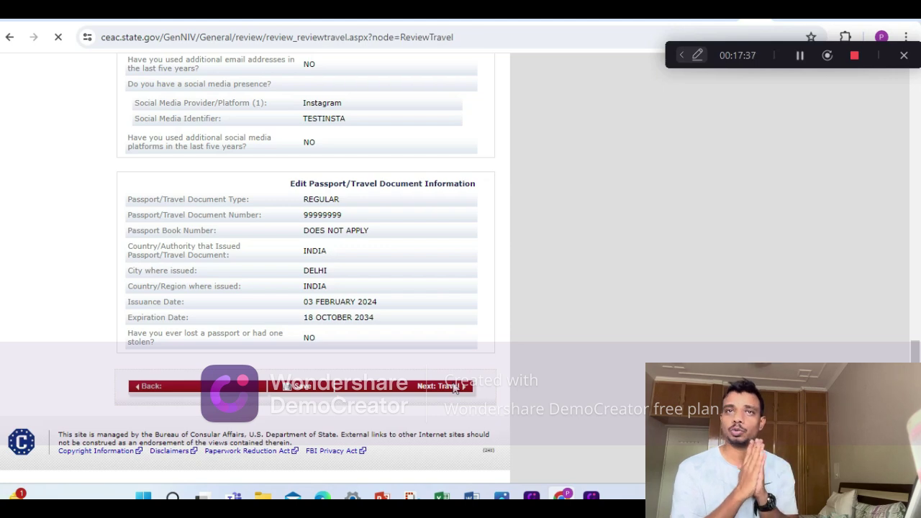
{"action": "scroll", "coordinate": [352, 327], "scroll_direction": "down", "scroll_amount": 4}
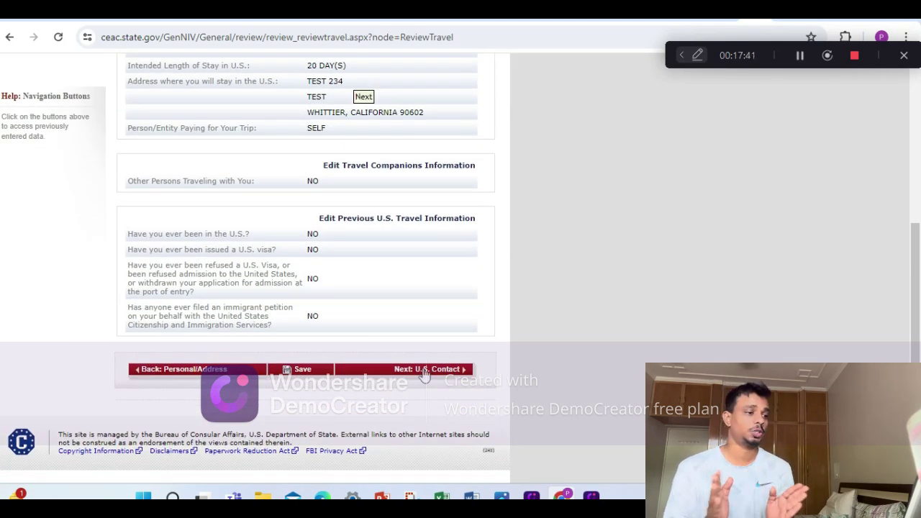
{"action": "left_click", "coordinate": [425, 370]}
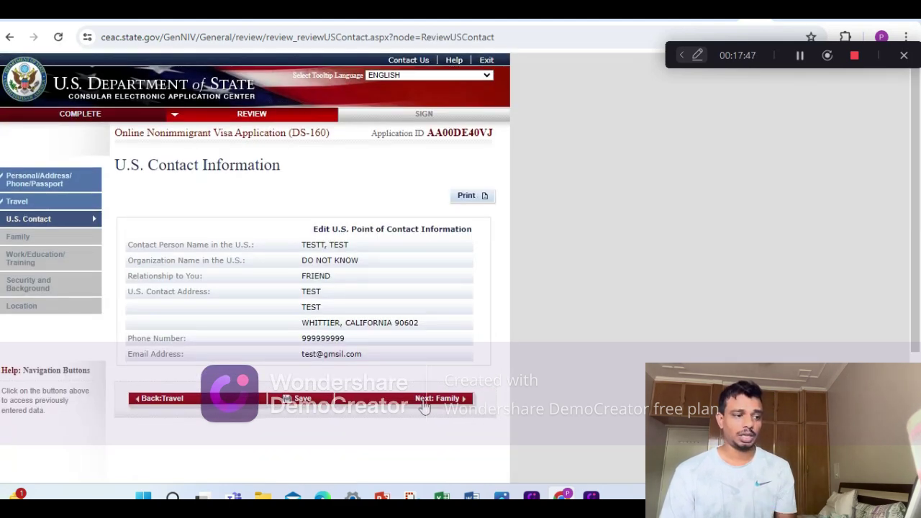
{"action": "left_click", "coordinate": [425, 404]}
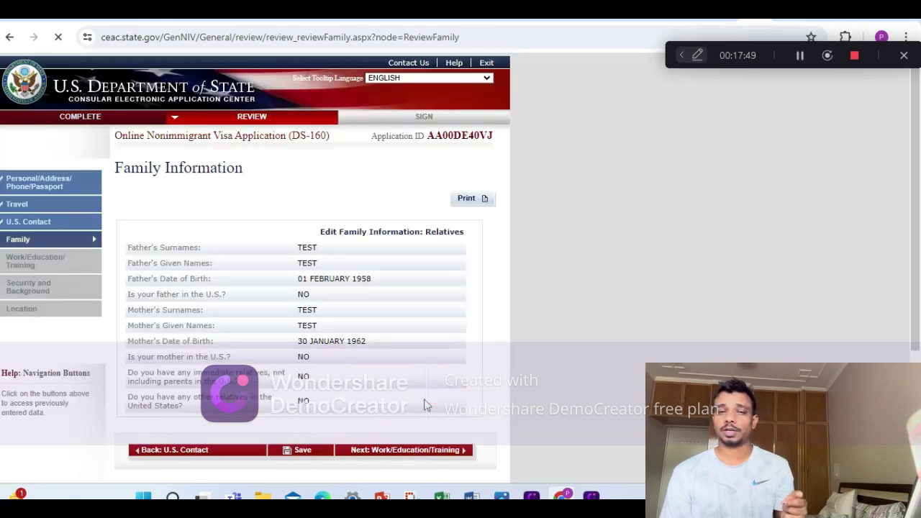
Review the Work/Education and Security pages, reaching Location showing CHENNAI, INDIA.
{"action": "left_click", "coordinate": [446, 450]}
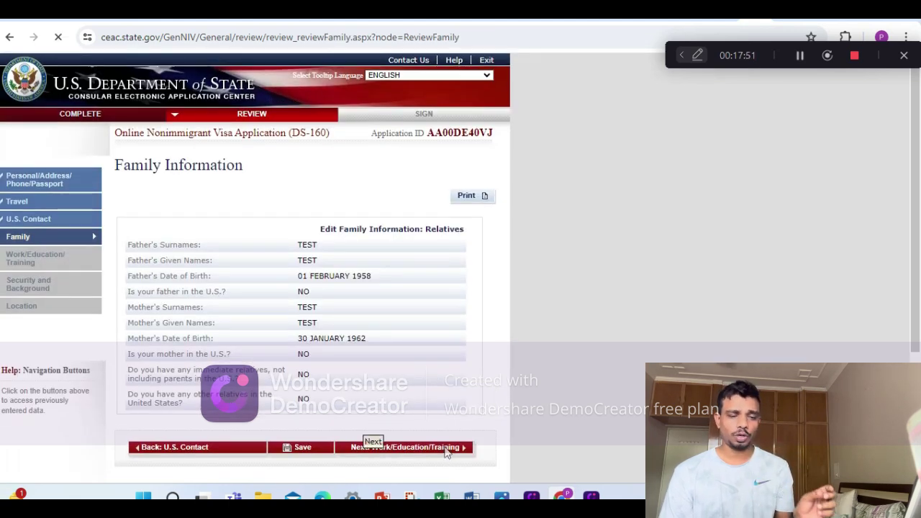
{"action": "scroll", "coordinate": [446, 444], "scroll_direction": "down", "scroll_amount": 10}
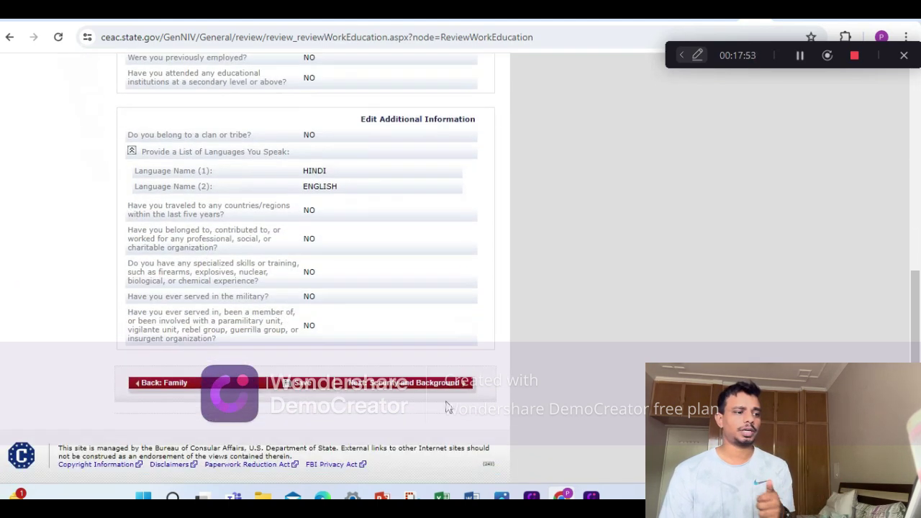
{"action": "left_click", "coordinate": [416, 370]}
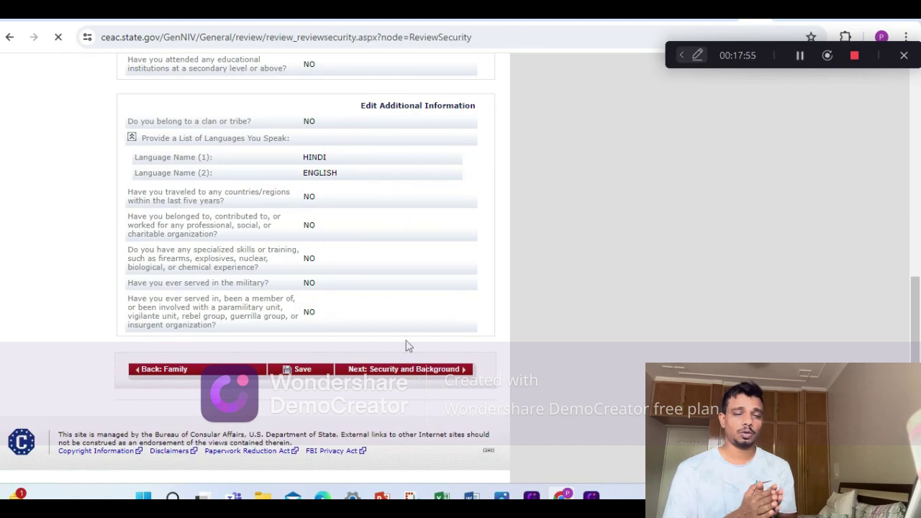
{"action": "scroll", "coordinate": [406, 346], "scroll_direction": "down", "scroll_amount": 10}
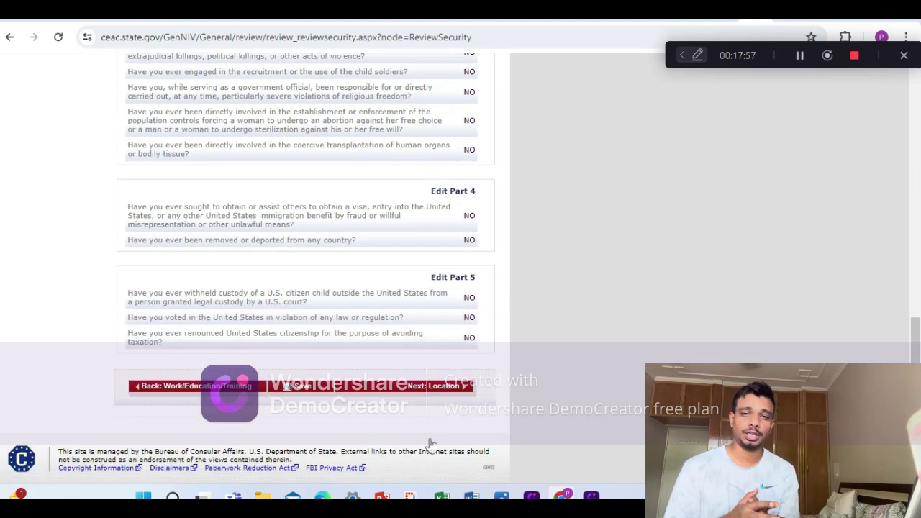
{"action": "left_click", "coordinate": [442, 375]}
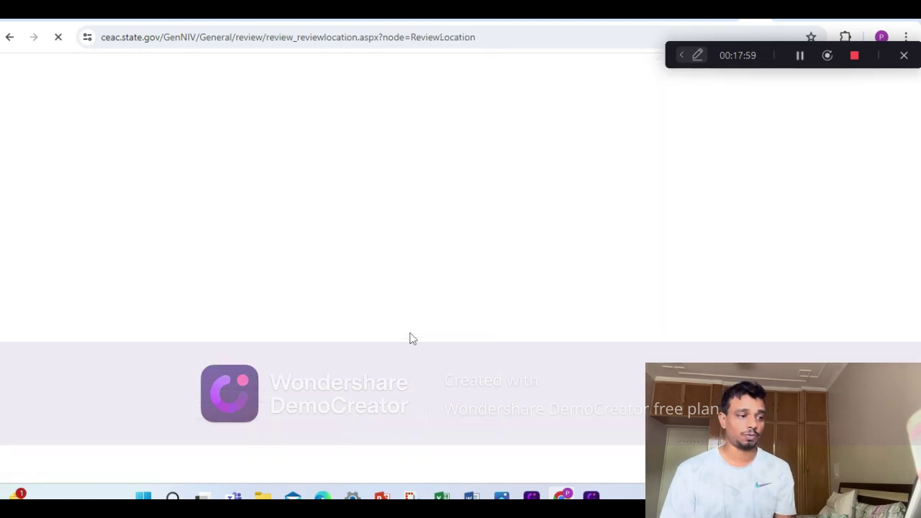
{"action": "scroll", "coordinate": [410, 338], "scroll_direction": "down", "scroll_amount": 3}
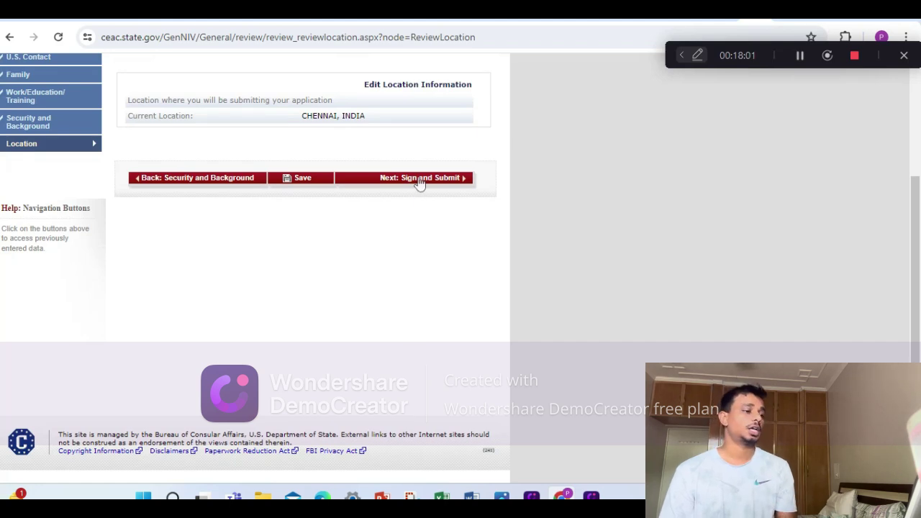
Enter the passport number and the displayed CAPTCHA code on the Sign and Submit page.
{"action": "left_click", "coordinate": [420, 180]}
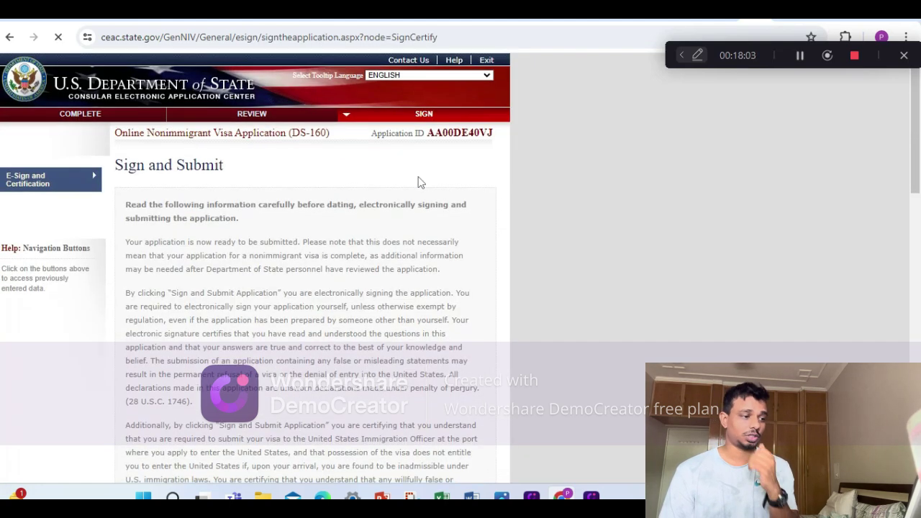
{"action": "scroll", "coordinate": [418, 183], "scroll_direction": "down", "scroll_amount": 15}
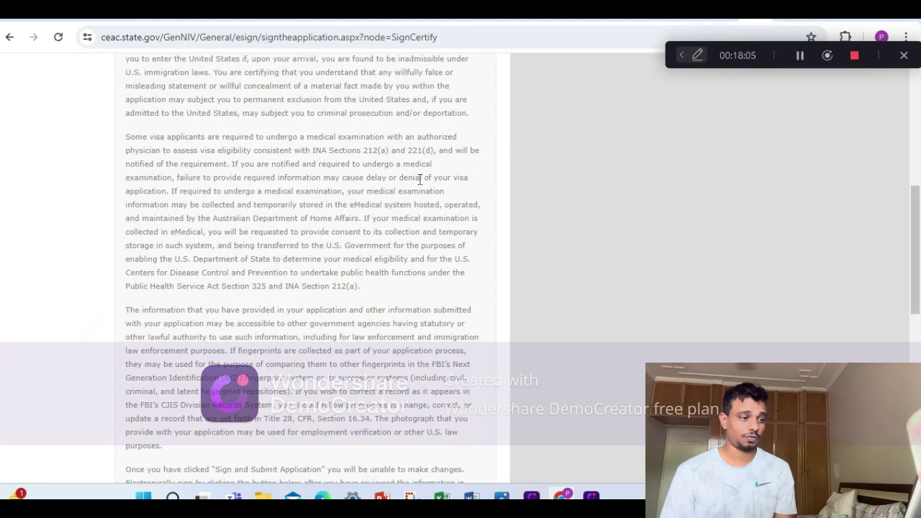
{"action": "scroll", "coordinate": [201, 223], "scroll_direction": "up", "scroll_amount": 1}
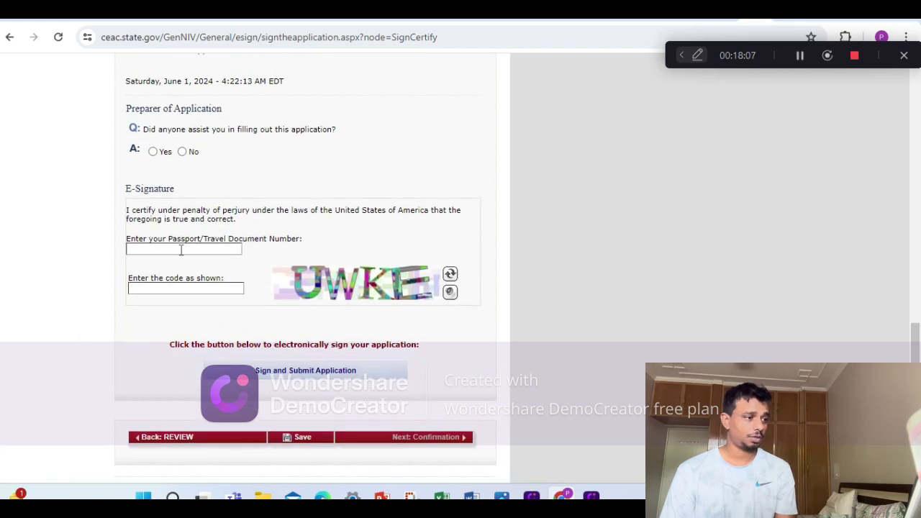
{"action": "left_click", "coordinate": [182, 249]}
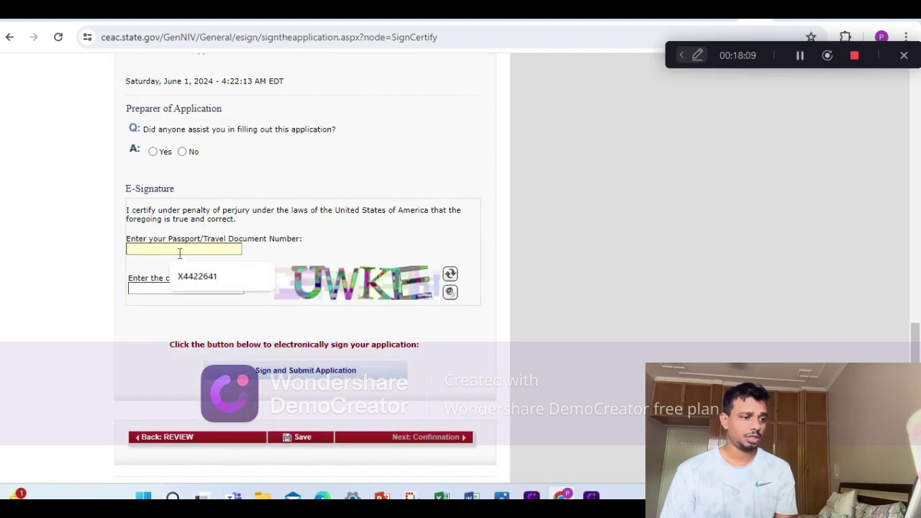
{"action": "type", "text": "99999999"}
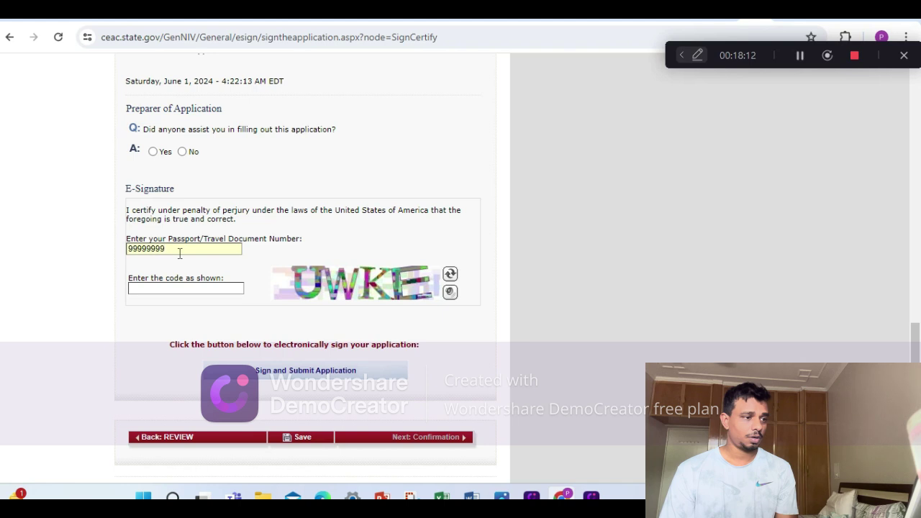
{"action": "left_click", "coordinate": [167, 288]}
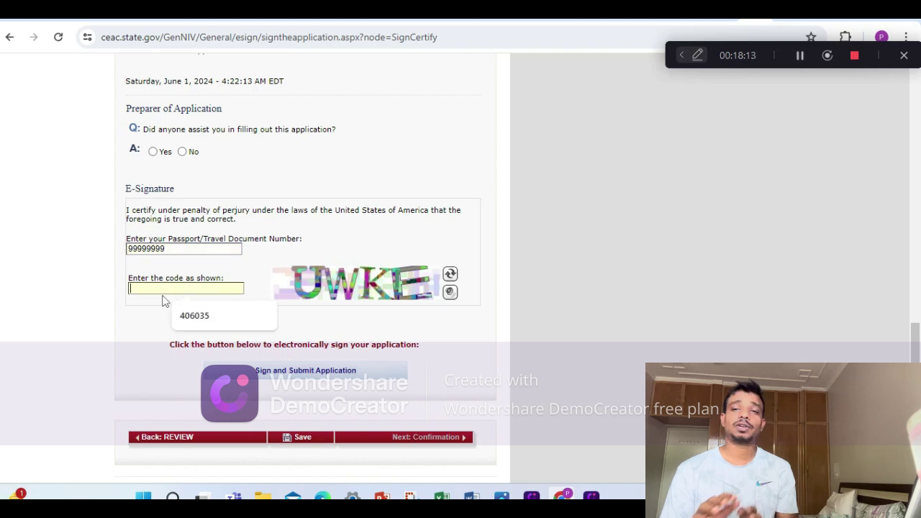
{"action": "type", "text": "UWKE"}
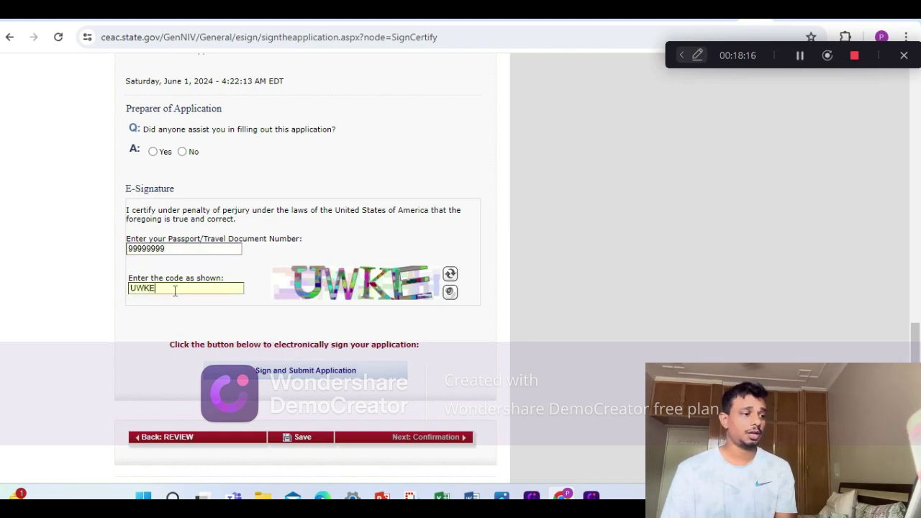
Indicate no one helped prepare the application, then e-sign and submit it.
{"action": "scroll", "coordinate": [180, 281], "scroll_direction": "up", "scroll_amount": 1}
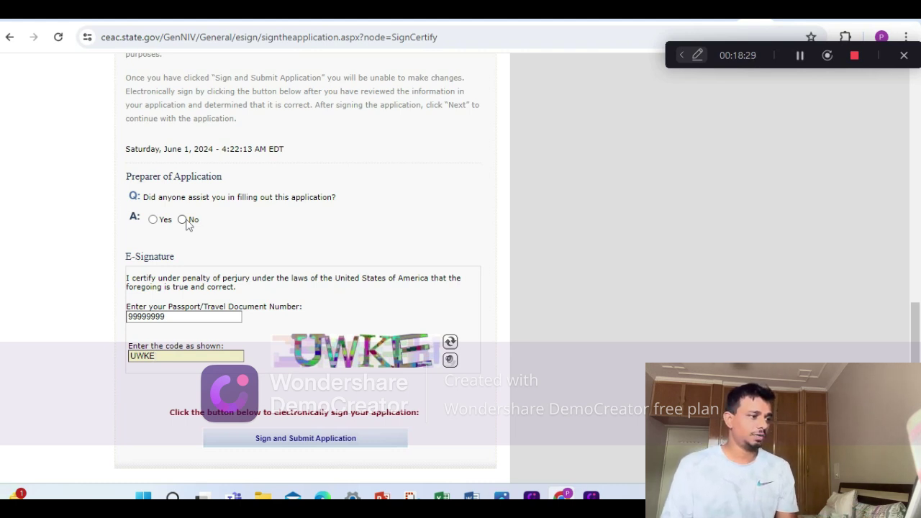
{"action": "left_click", "coordinate": [182, 220]}
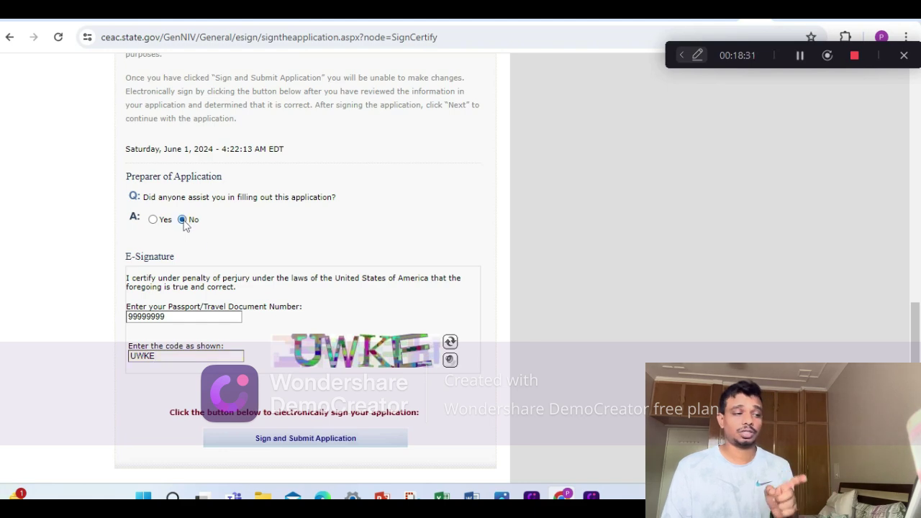
{"action": "scroll", "coordinate": [293, 297], "scroll_direction": "down", "scroll_amount": 1}
{"action": "scroll", "coordinate": [293, 297], "scroll_direction": "down", "scroll_amount": 2}
{"action": "left_click", "coordinate": [298, 308]}
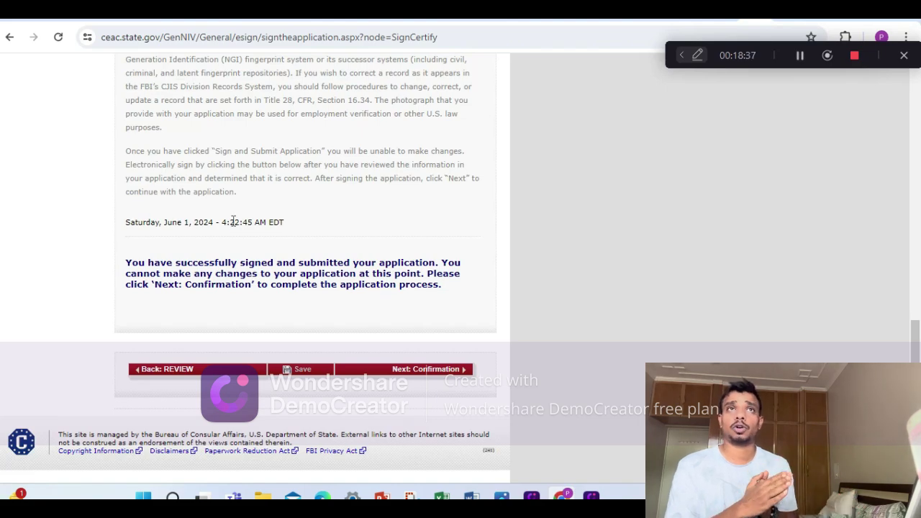
{"action": "scroll", "coordinate": [233, 222], "scroll_direction": "up", "scroll_amount": 4}
{"action": "scroll", "coordinate": [232, 222], "scroll_direction": "up", "scroll_amount": 5}
{"action": "scroll", "coordinate": [229, 222], "scroll_direction": "down", "scroll_amount": 9}
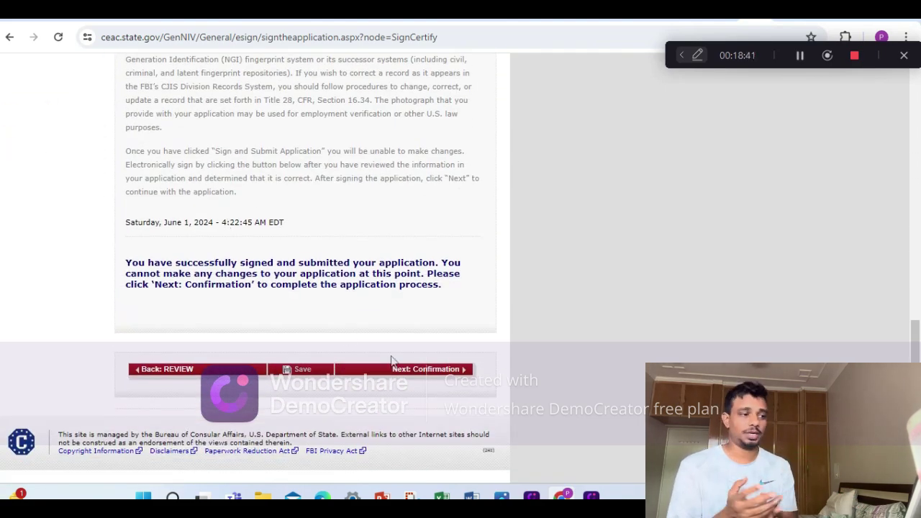
Open the Confirmation page, choose to email it, and decline an additional email address.
{"action": "left_click", "coordinate": [446, 369]}
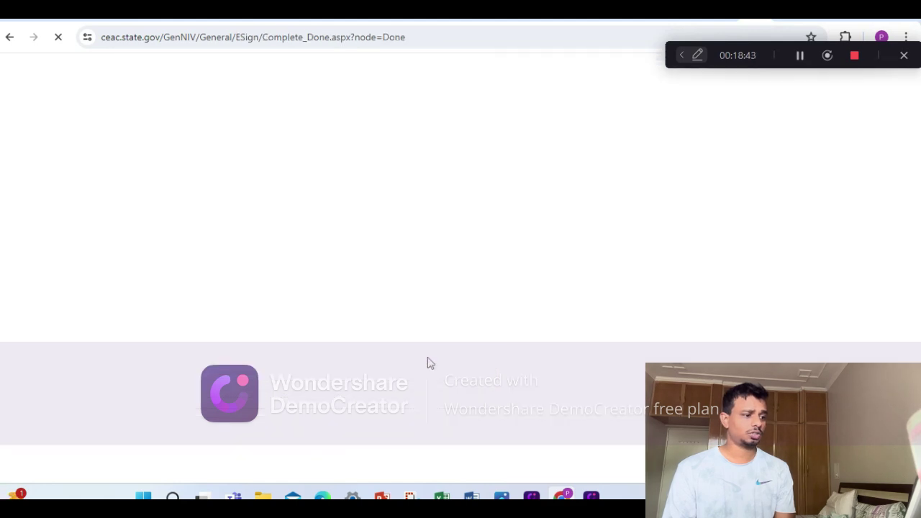
{"action": "scroll", "coordinate": [422, 366], "scroll_direction": "down", "scroll_amount": 3}
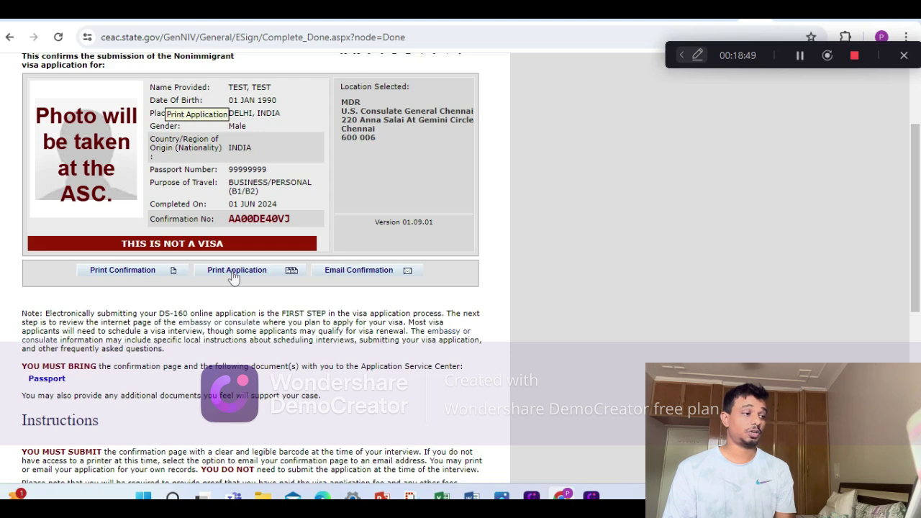
{"action": "left_click", "coordinate": [372, 270]}
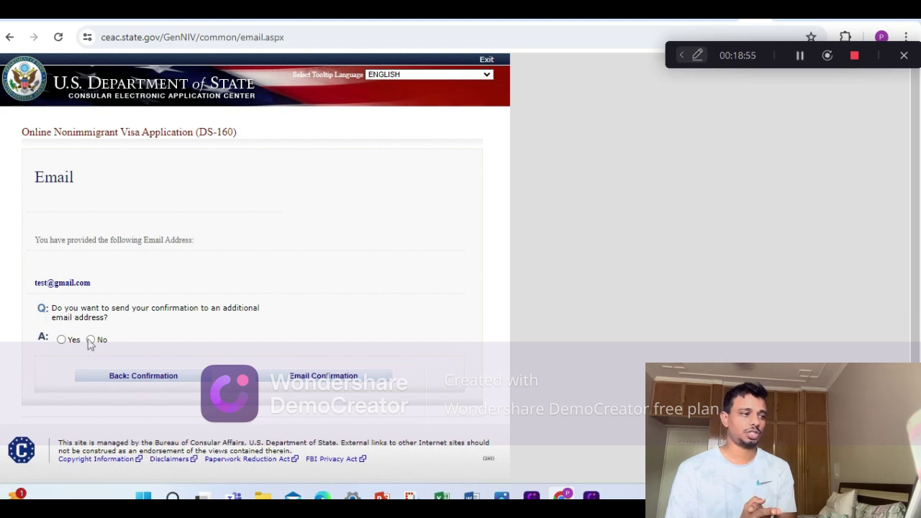
{"action": "left_click", "coordinate": [90, 340]}
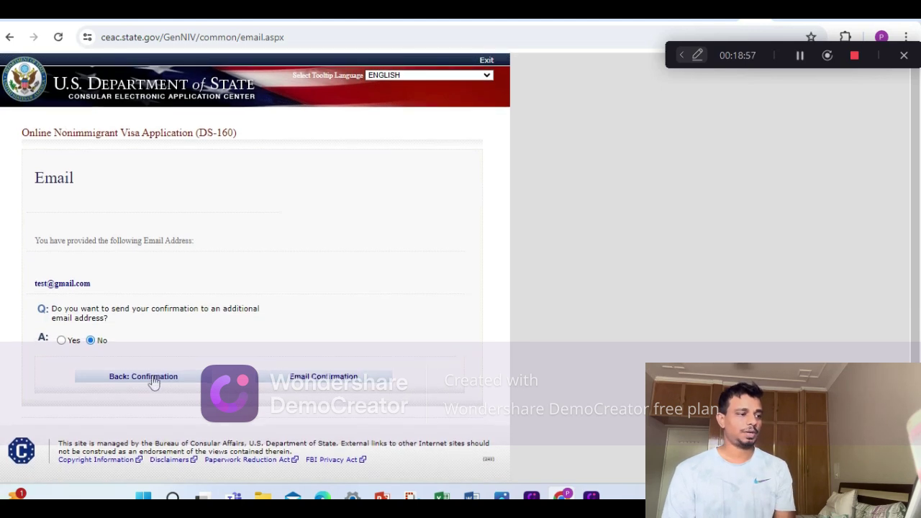
Return to the Confirmation page showing the barcode and Chennai consulate location.
{"action": "left_click", "coordinate": [153, 381]}
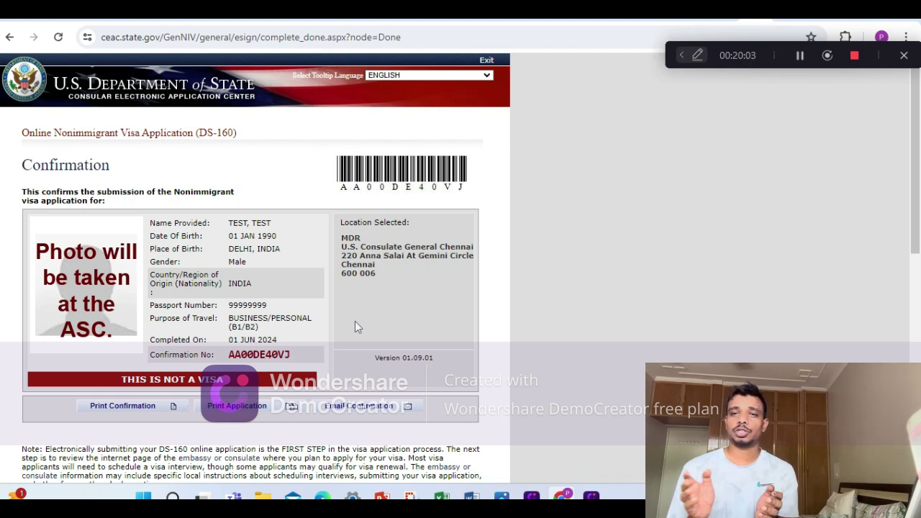
{"action": "left_click", "coordinate": [800, 55]}
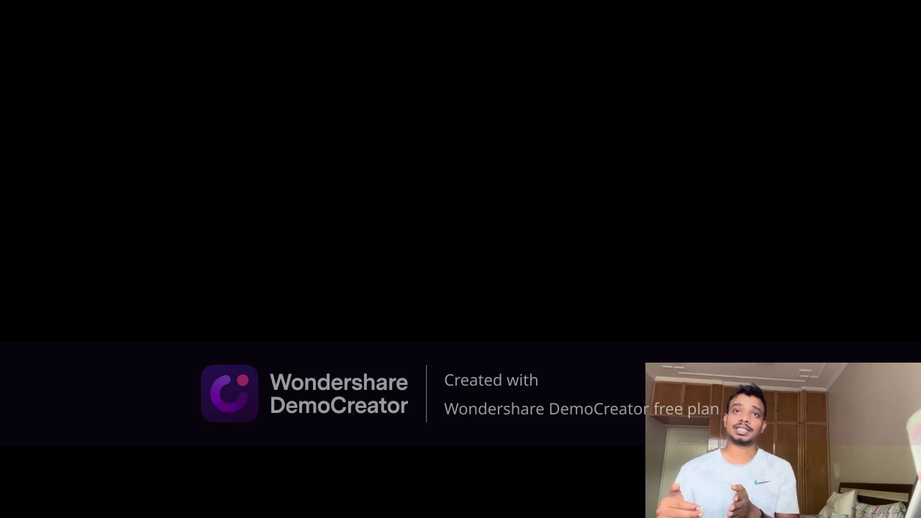